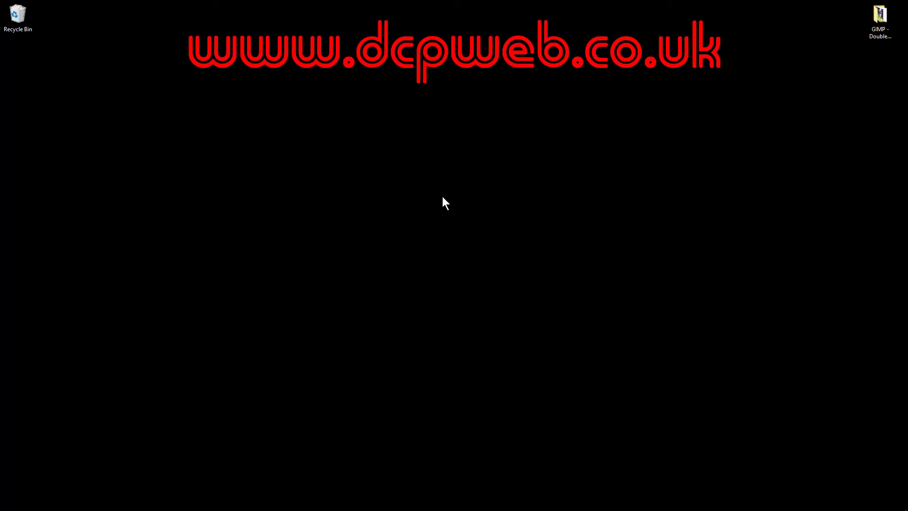
Open the GIMP double exposure folder on the desktop and delete double-exposure.xcf from it
double_click(883, 17)
left_click(872, 473)
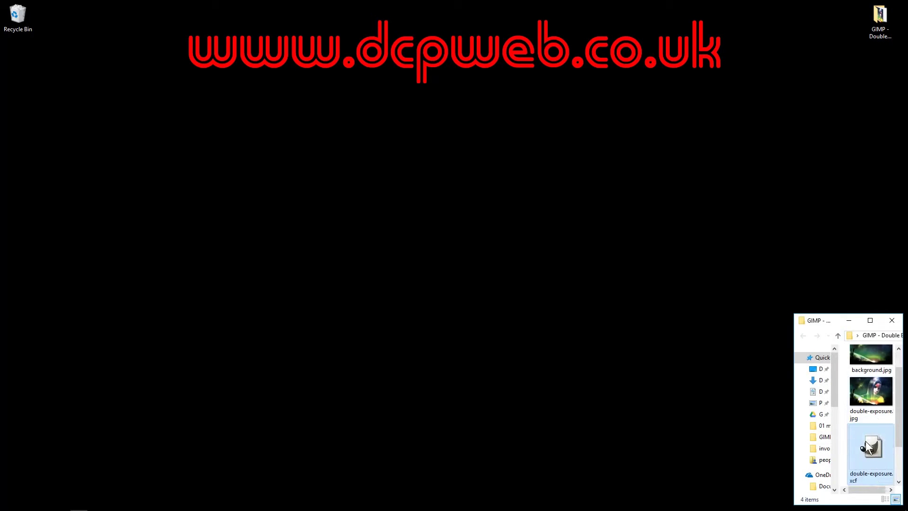
key("Delete")
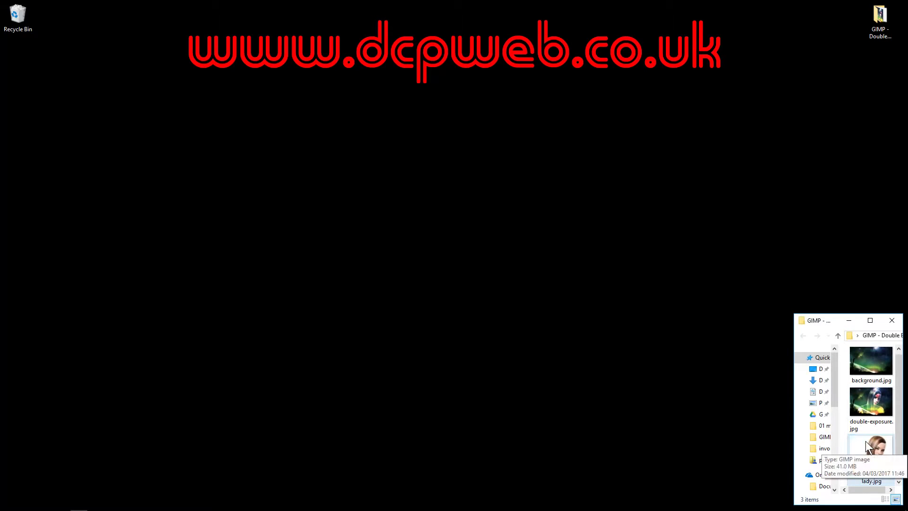
View background.jpg, lady.jpg and the finished double-exposure.jpg for comparison, and close all three images
double_click(875, 349)
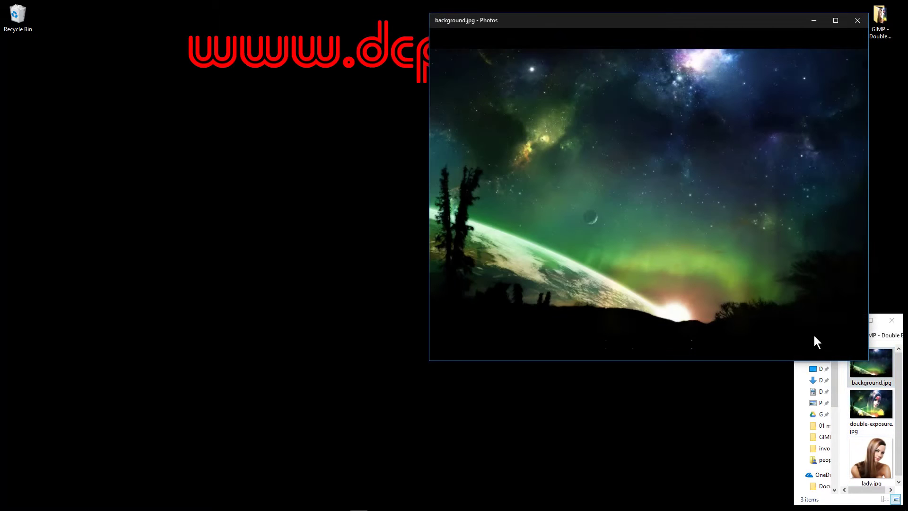
double_click(873, 450)
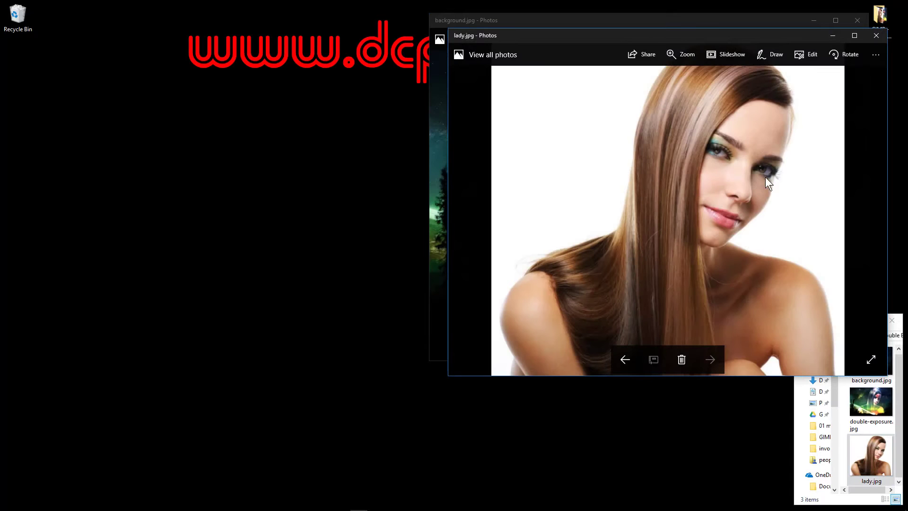
left_click_drag(653, 37, 223, 31)
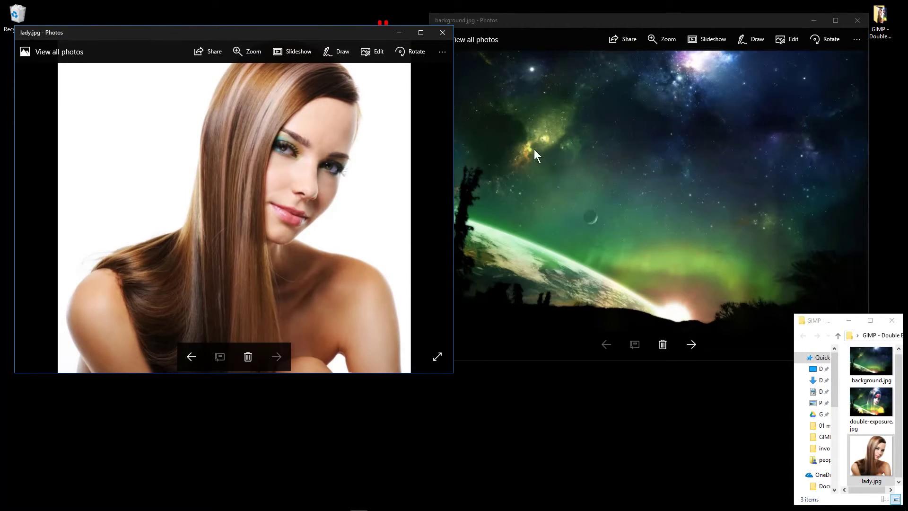
double_click(875, 410)
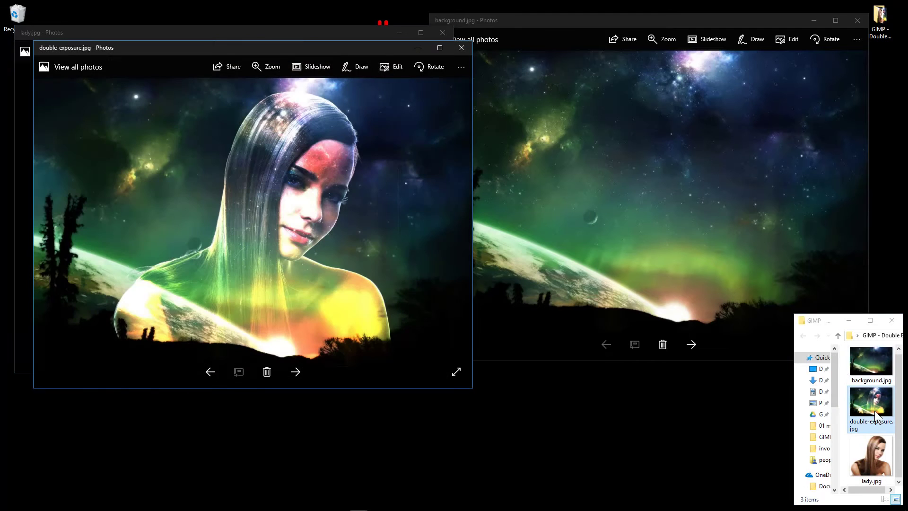
left_click_drag(331, 49, 560, 103)
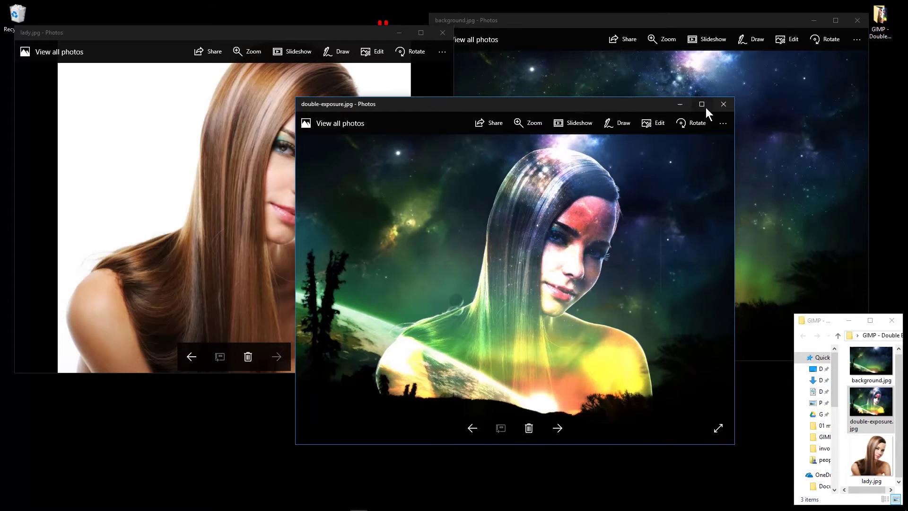
key("alt+F4")
left_click(441, 34)
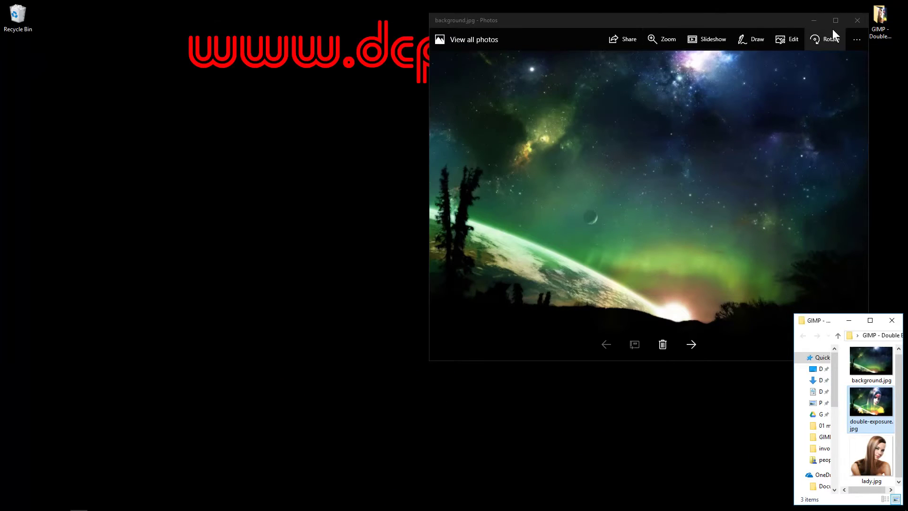
left_click(857, 20)
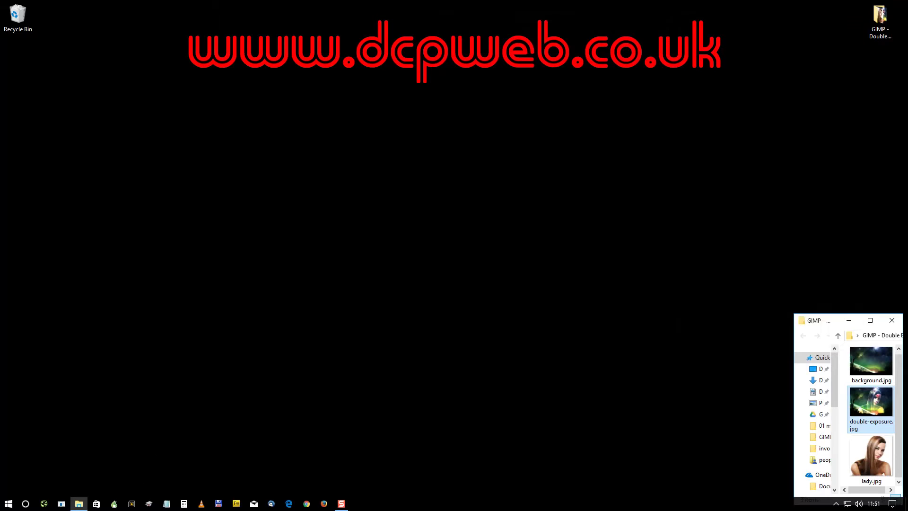
Start GIMP, open background.jpg from the folder and add lady.jpg as a layer above it
left_click(7, 504)
left_click(163, 298)
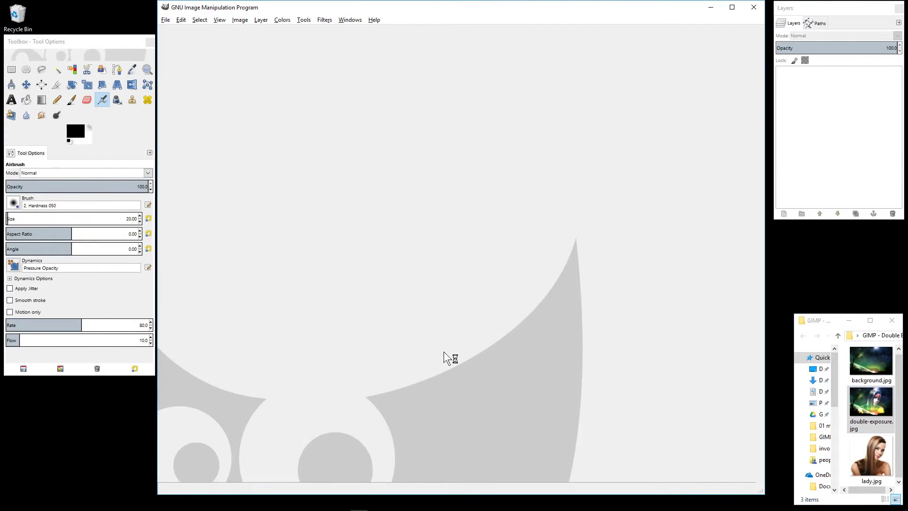
left_click_drag(871, 361, 618, 334)
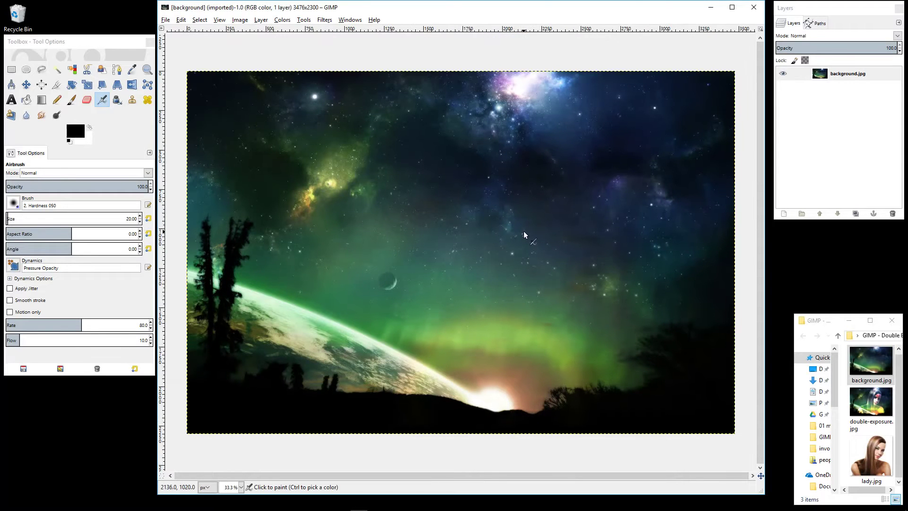
left_click_drag(872, 458, 487, 232)
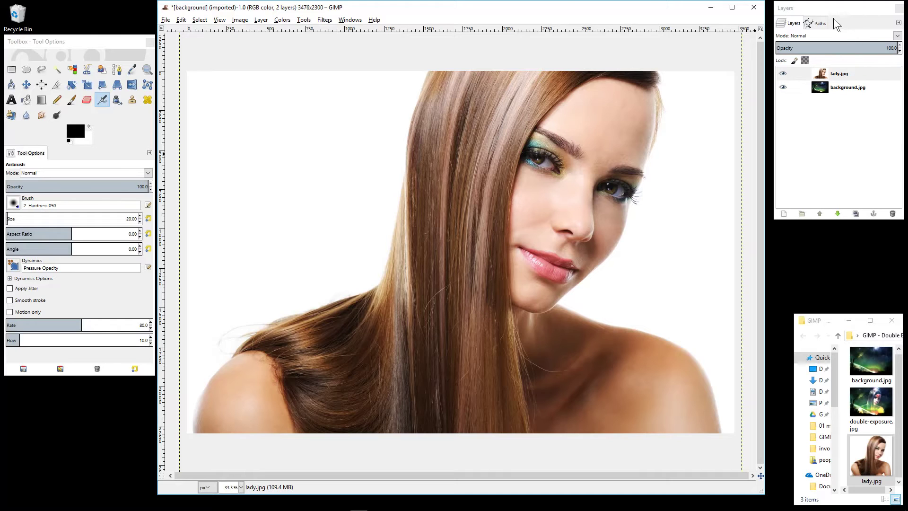
left_click(348, 21)
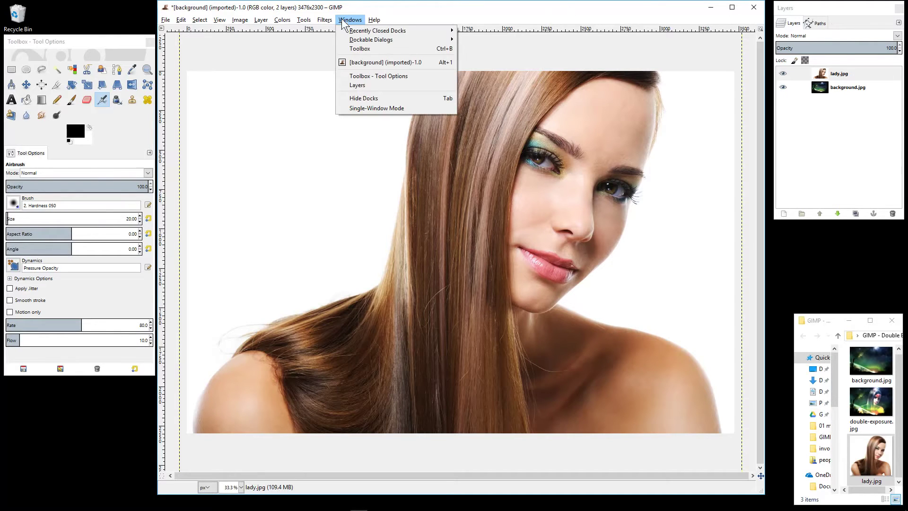
mouse_move(367, 41)
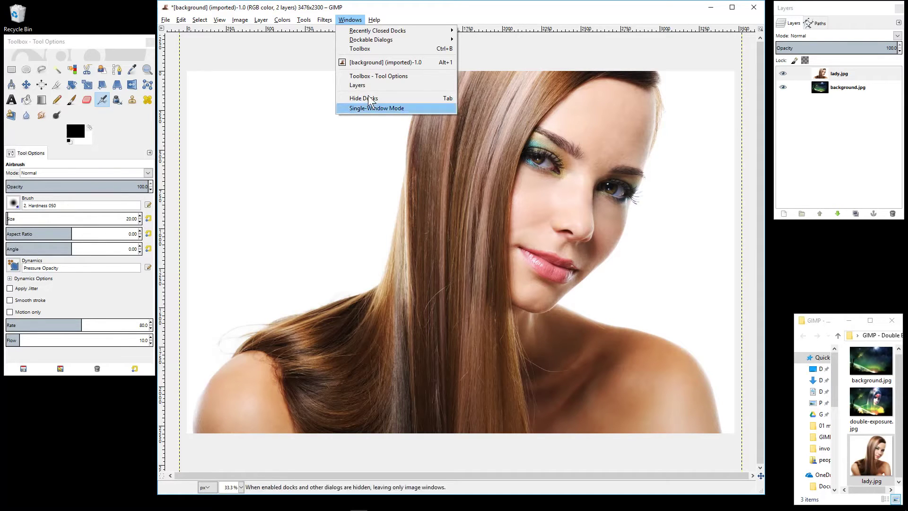
left_click(458, 15)
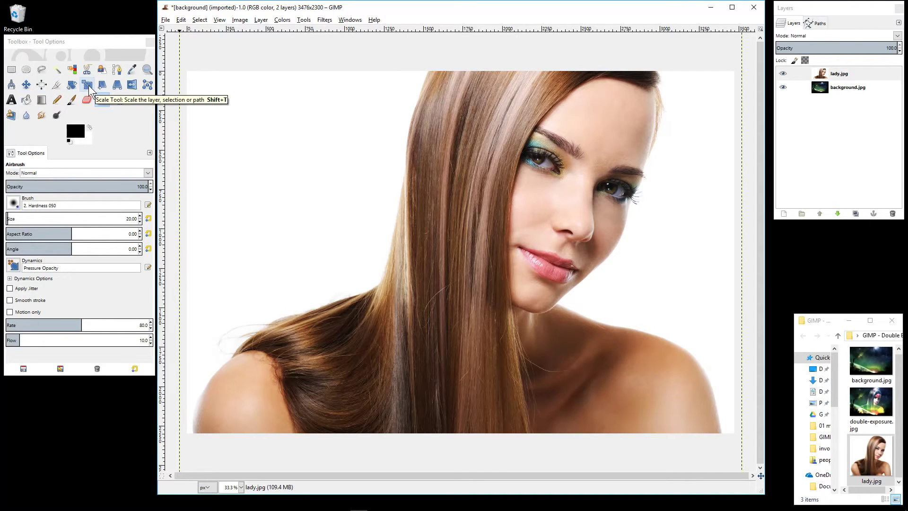
Scale the lady.jpg layer to 2367 × 2228 px with its aspect ratio kept, so it fits within the background's height
left_click(90, 89)
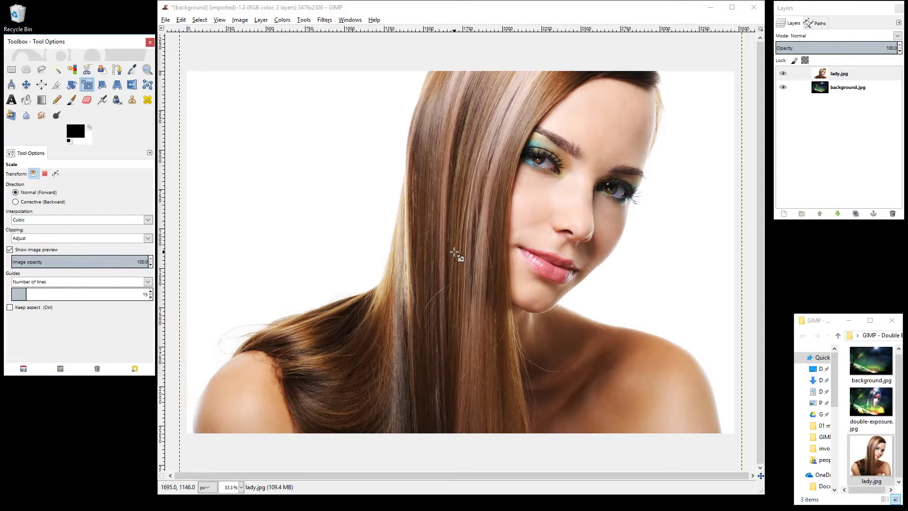
key("minus")
key("minus")
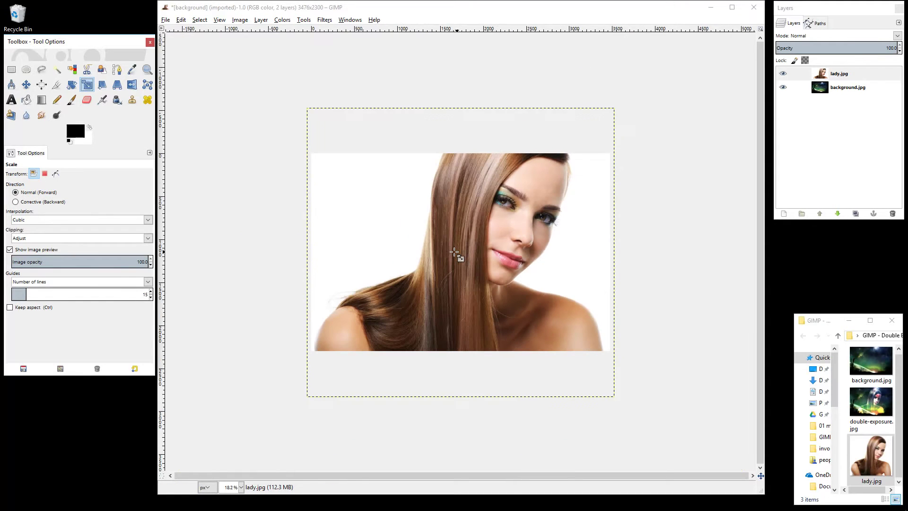
key("plus")
key("plus")
key("minus")
key("minus")
key("minus")
key("minus")
key("minus")
key("minus")
key("plus")
key("plus")
key("plus")
key("plus")
key("plus")
key("minus")
key("minus")
key("minus")
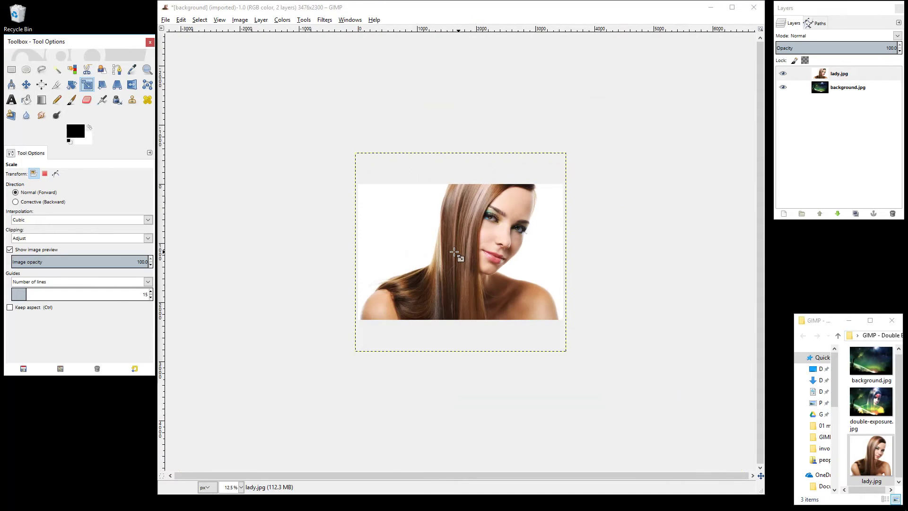
key("plus")
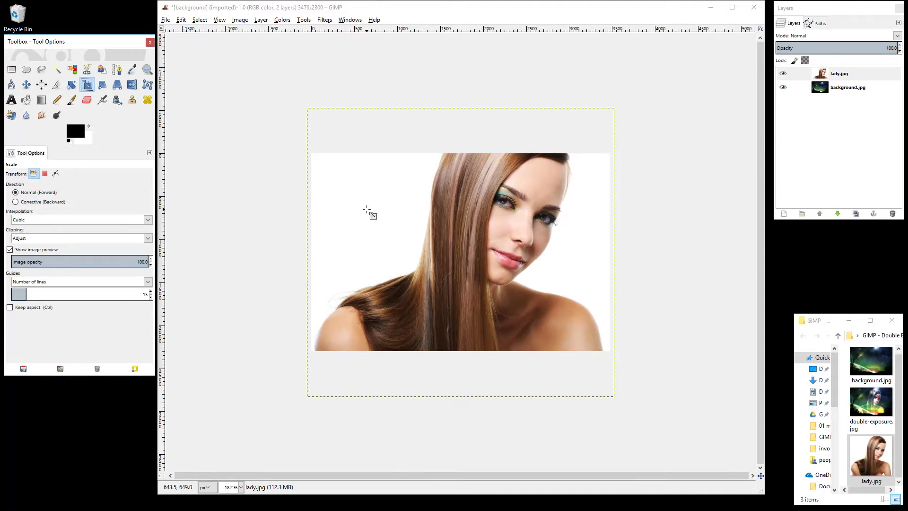
left_click(367, 210)
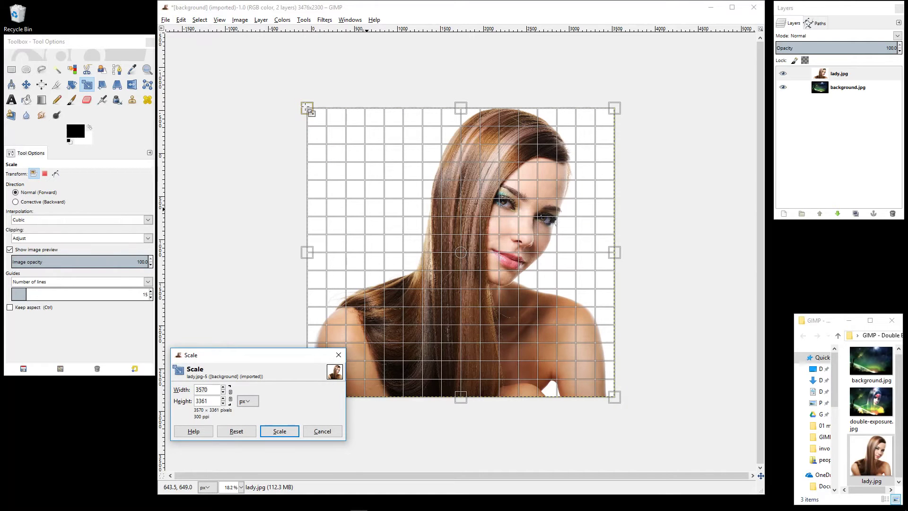
key("ctrl")
left_click_drag(308, 109, 370, 152)
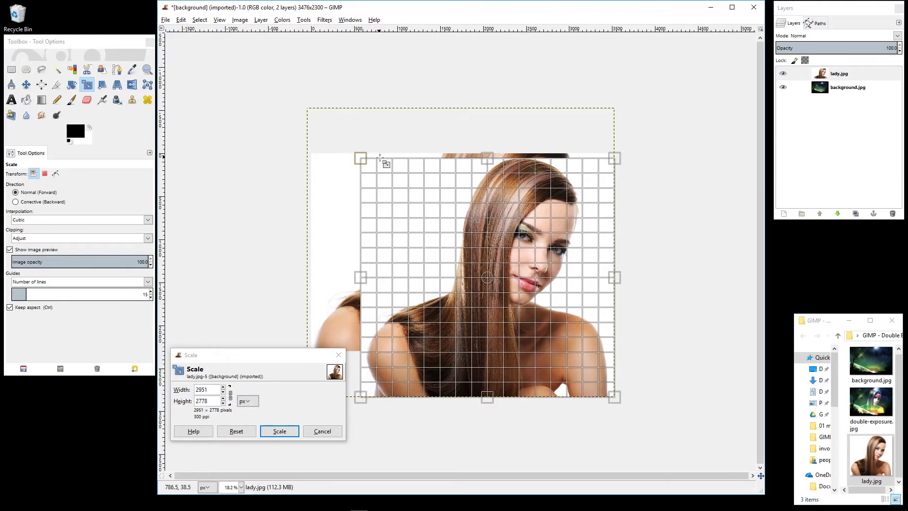
left_click_drag(597, 385, 559, 354)
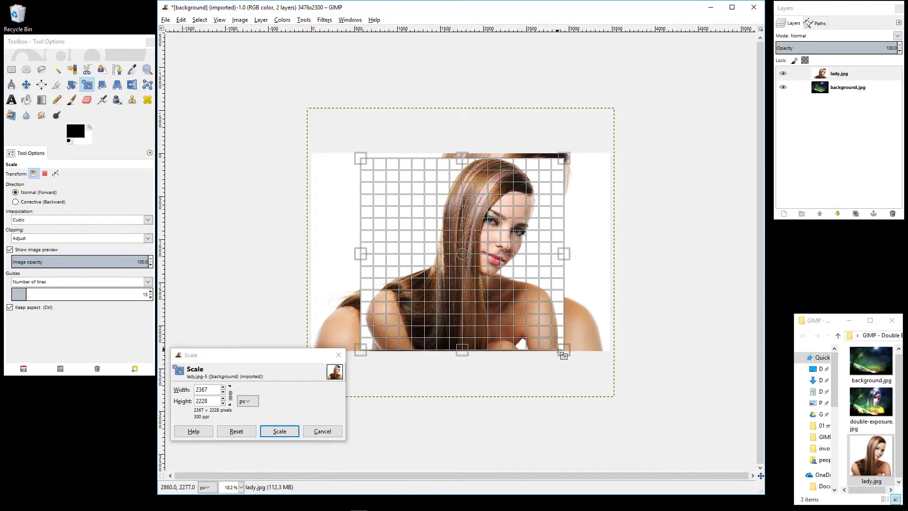
key("ctrl")
left_click(284, 431)
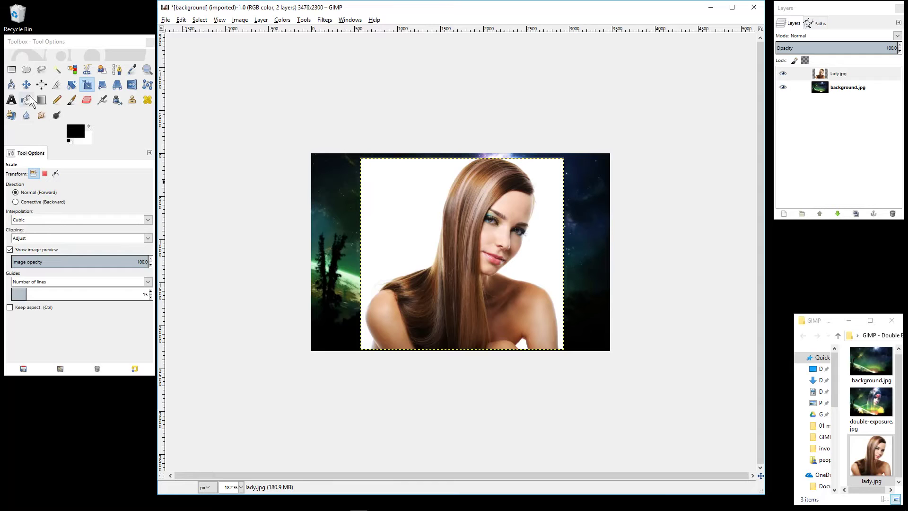
Centre the lady.jpg layer horizontally on the background and place it against the bottom edge using the Alignment tool's distribute options
left_click(42, 85)
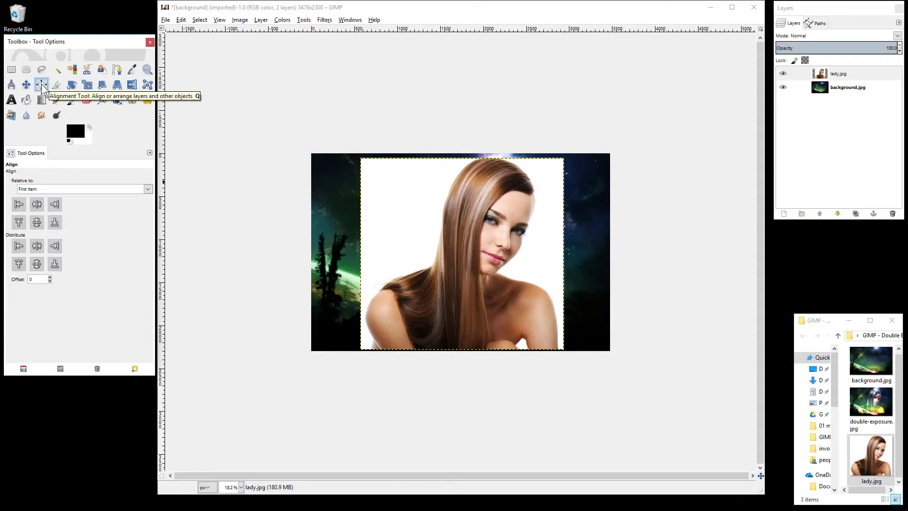
left_click(412, 203)
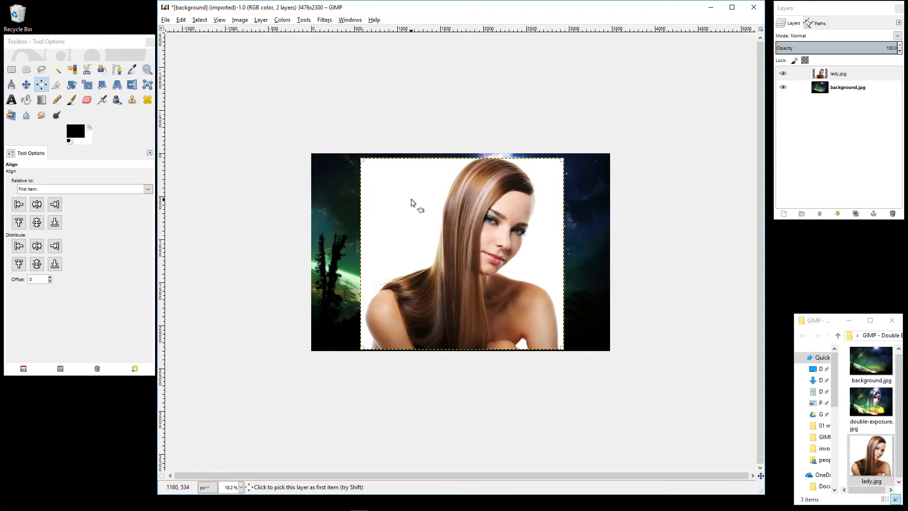
left_click(38, 246)
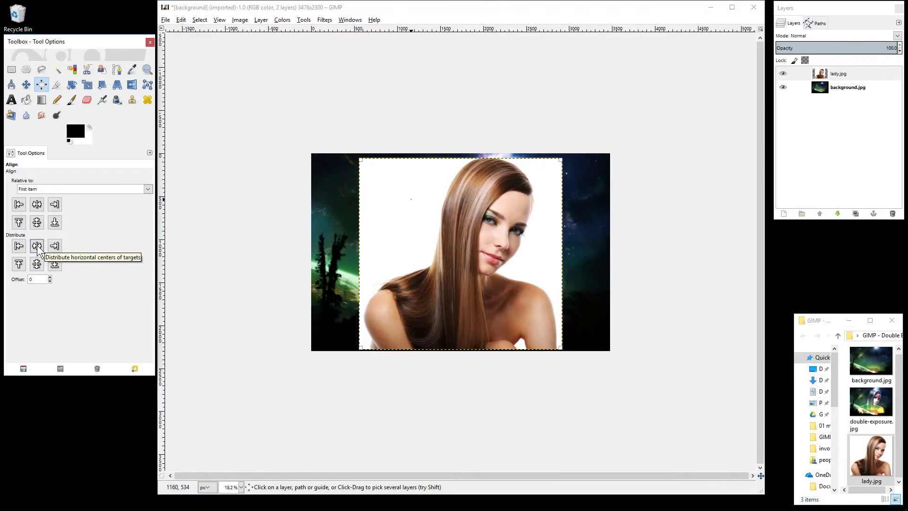
left_click(56, 270)
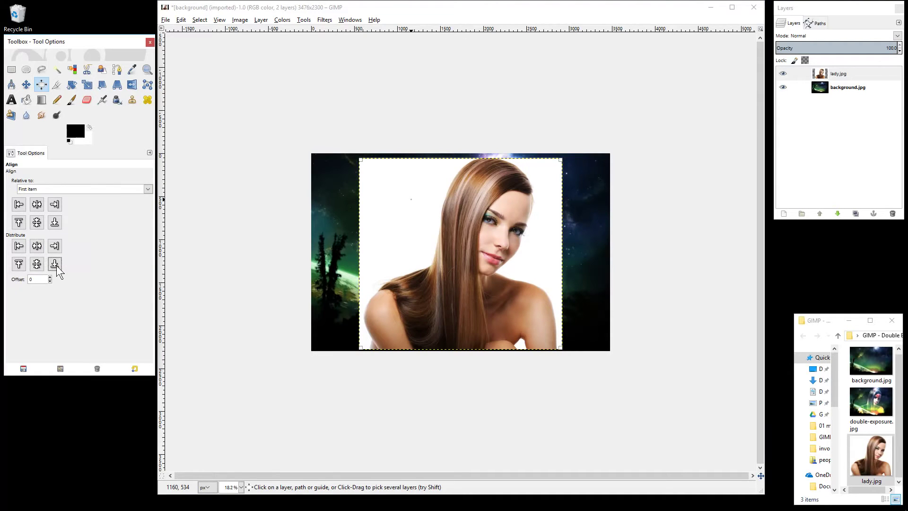
left_click(413, 245)
left_click(54, 267)
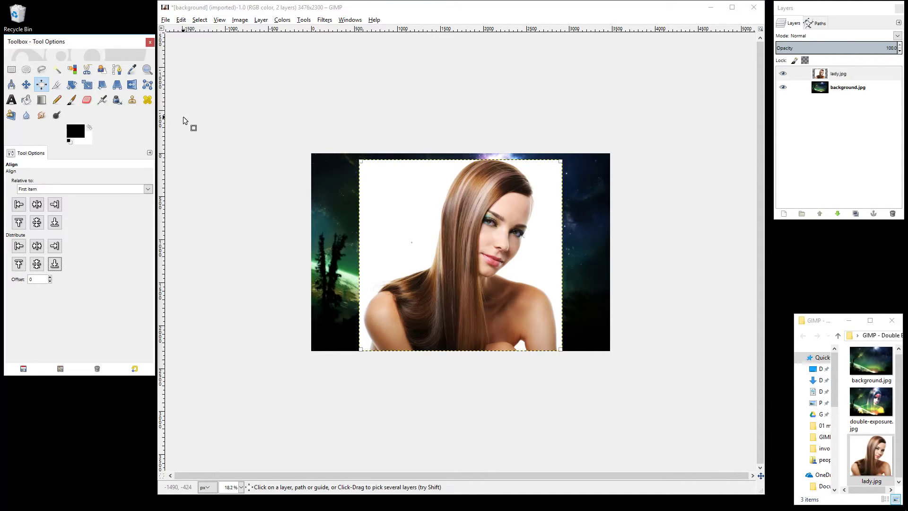
Switch to the Move tool and duplicate the lady.jpg layer
left_click(27, 84)
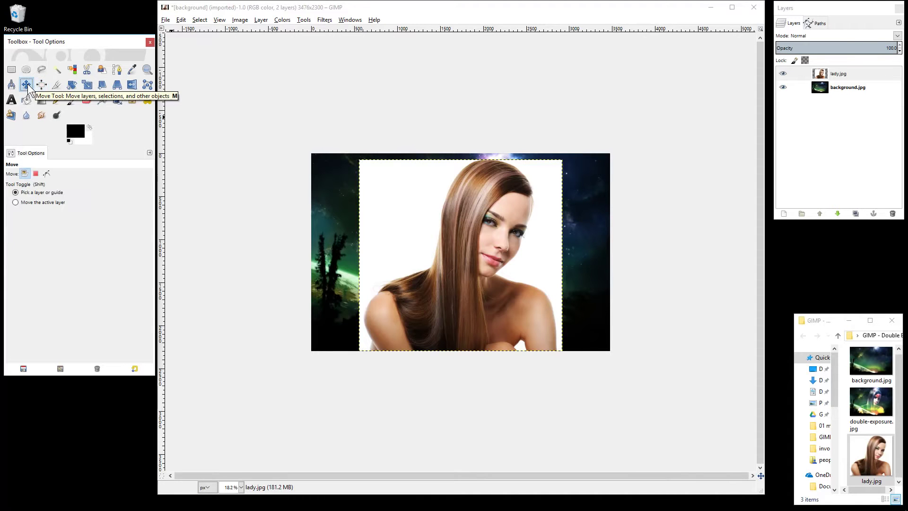
right_click(845, 72)
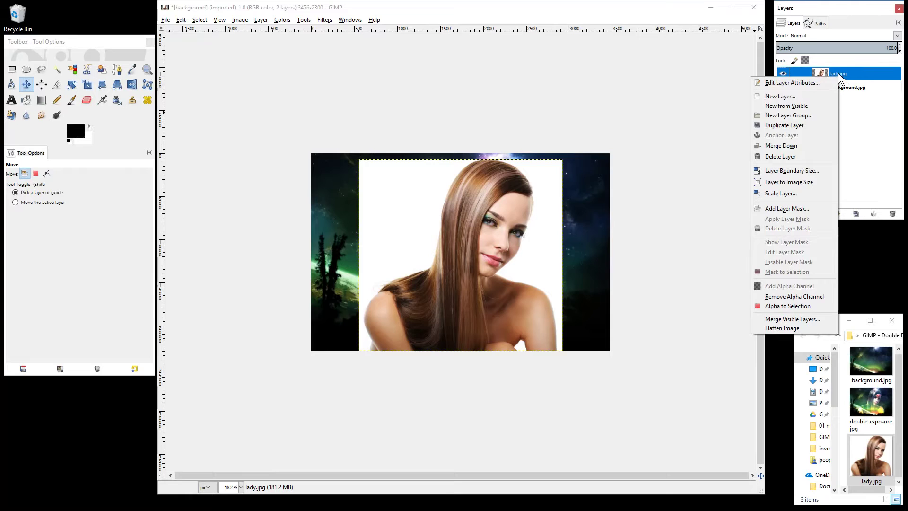
left_click(807, 129)
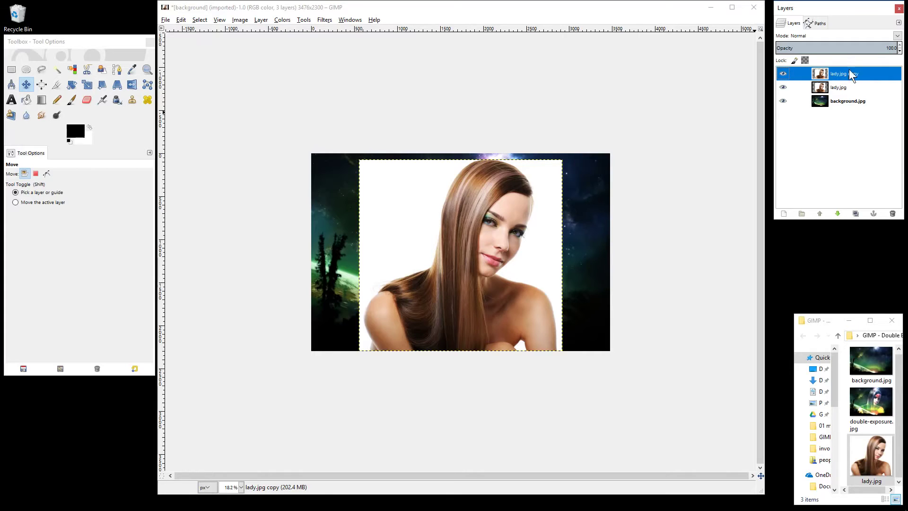
left_click(844, 90)
left_click(843, 102)
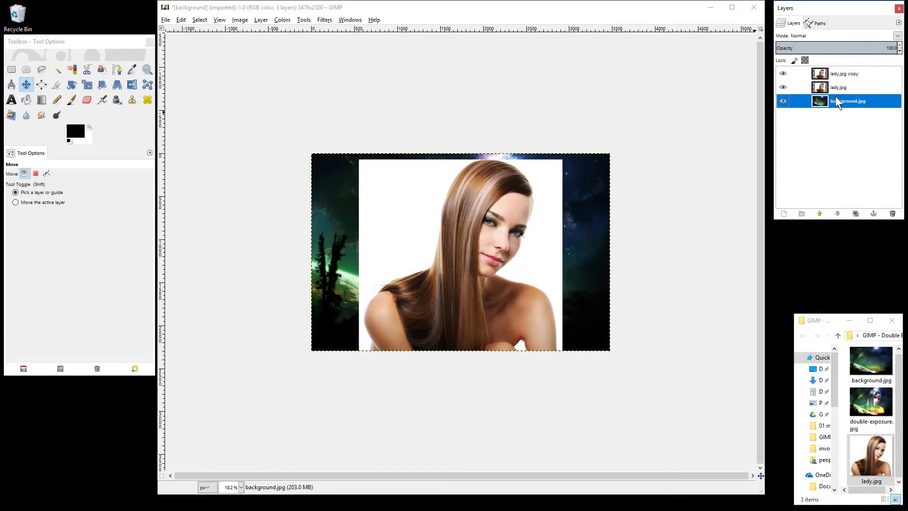
left_click(845, 91)
left_click(847, 102)
left_click(846, 90)
left_click(847, 103)
left_click(847, 91)
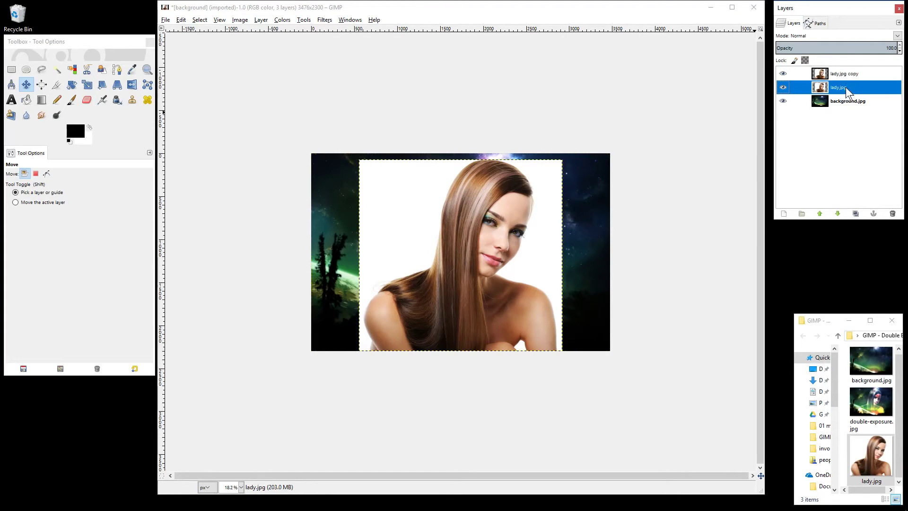
Desaturate the lady.jpg copy layer using the Luminosity shade of gray
left_click(847, 76)
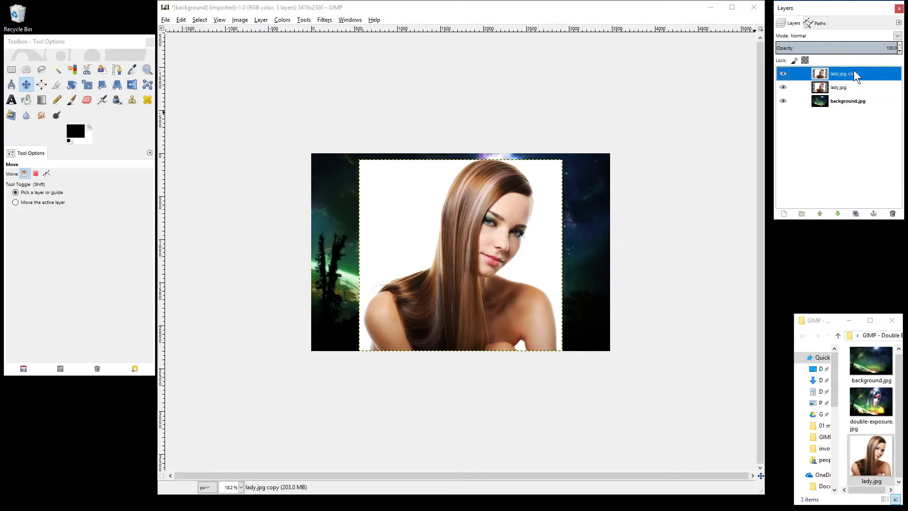
left_click(282, 20)
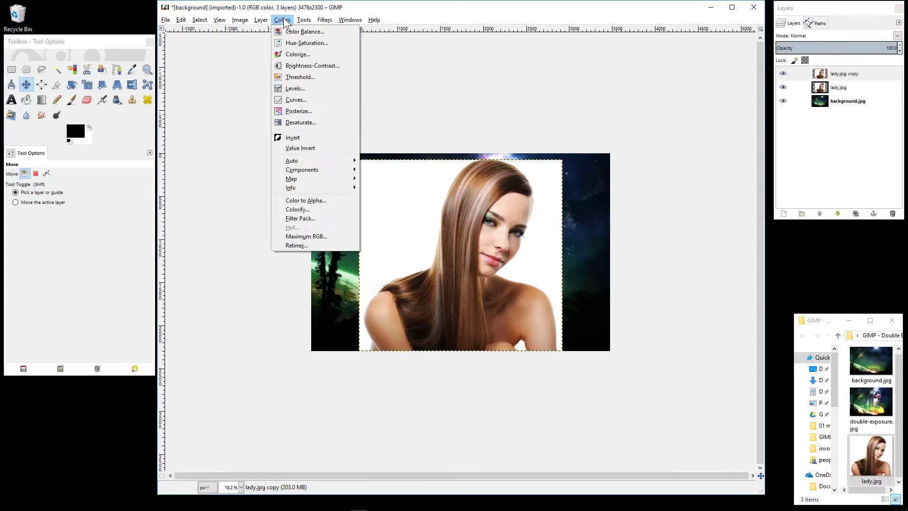
left_click(311, 125)
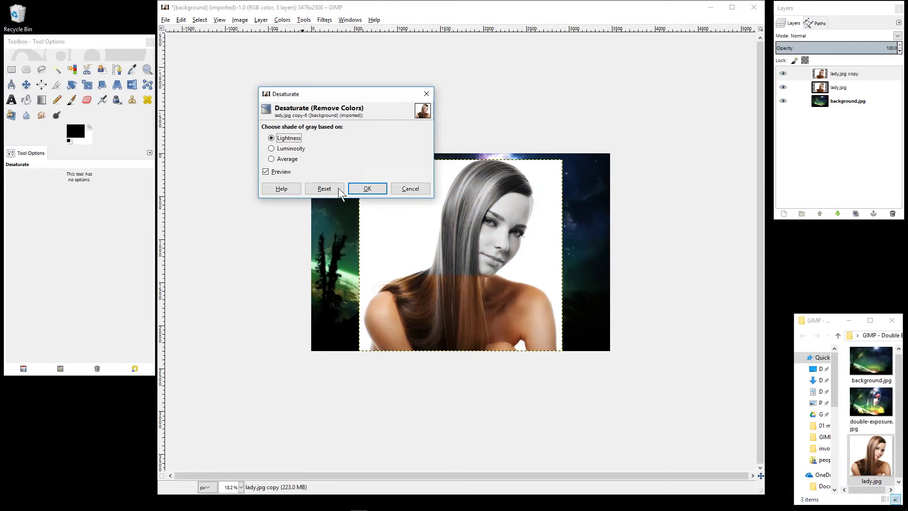
left_click(287, 149)
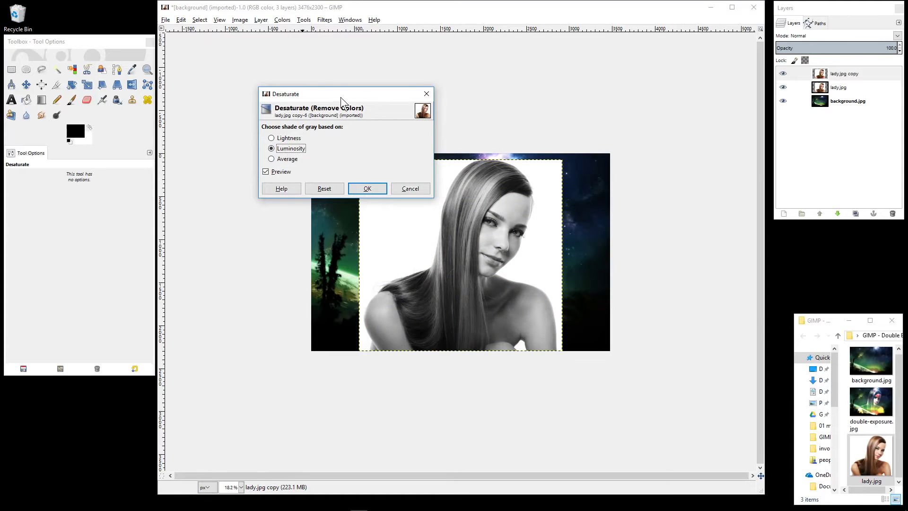
left_click_drag(341, 101, 271, 56)
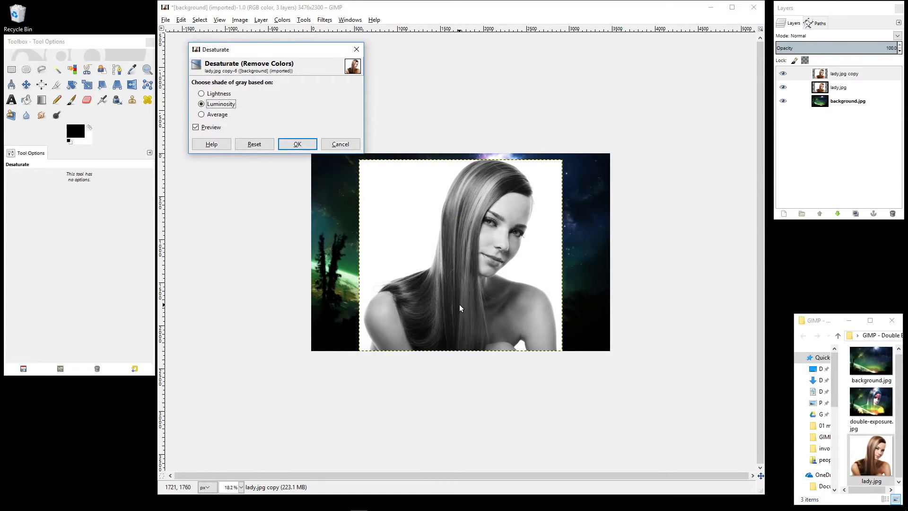
left_click(297, 144)
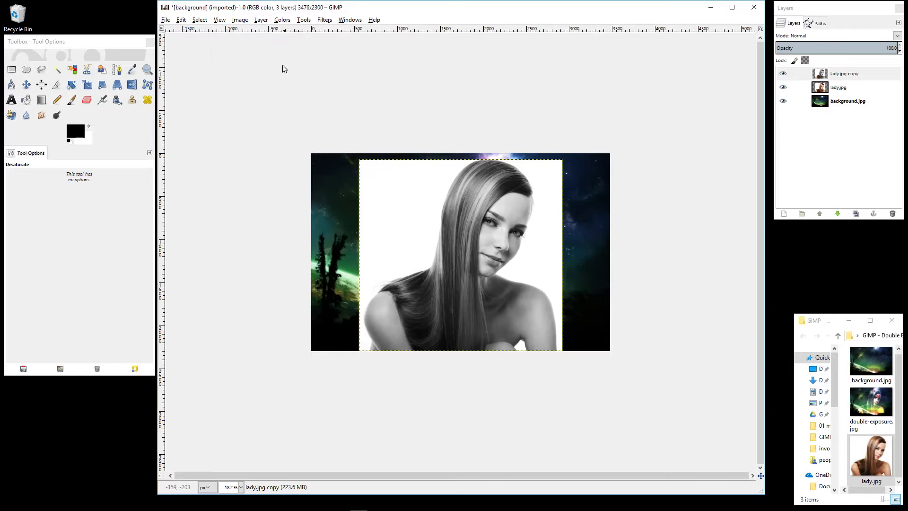
Adjust the copy layer's Value curve, moving the black point to about x 224, y 0, to turn the lady into a black silhouette
left_click(285, 21)
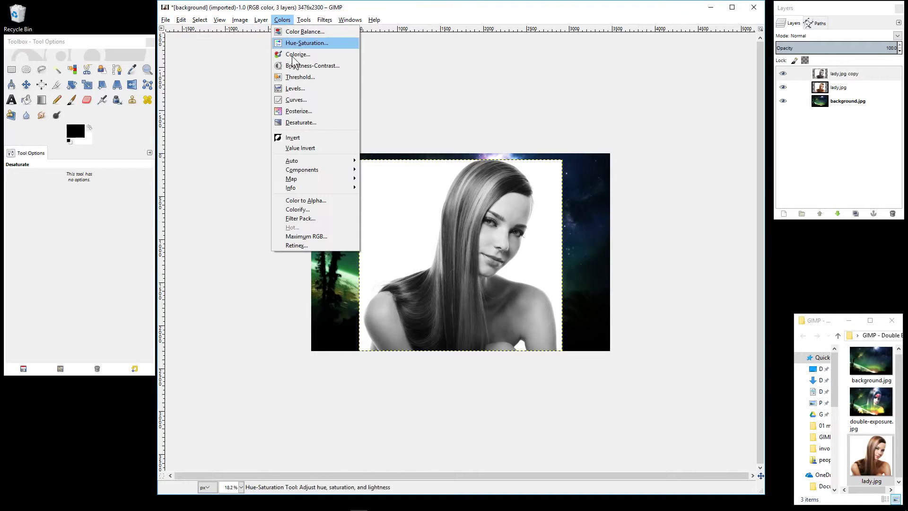
left_click(298, 99)
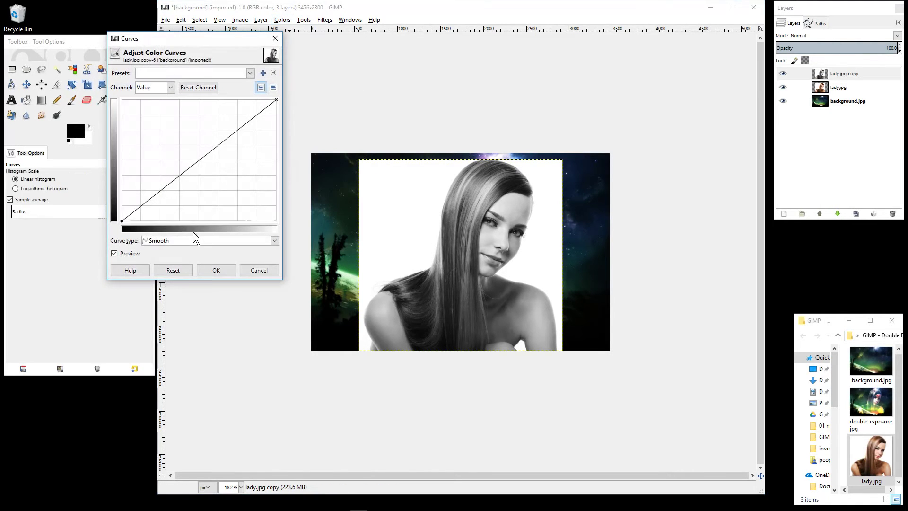
left_click_drag(122, 221, 258, 230)
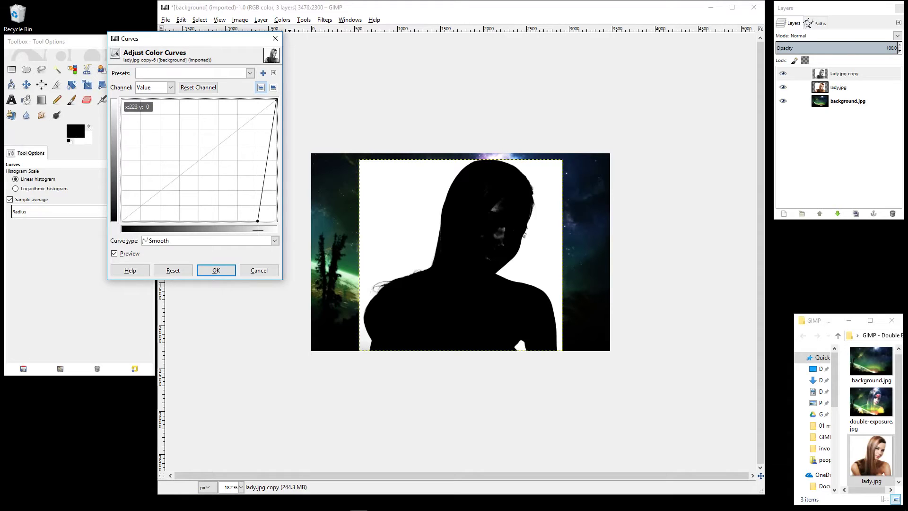
mouse_move(258, 231)
left_mouse_down()
mouse_move(276, 232)
mouse_move(264, 232)
left_mouse_up()
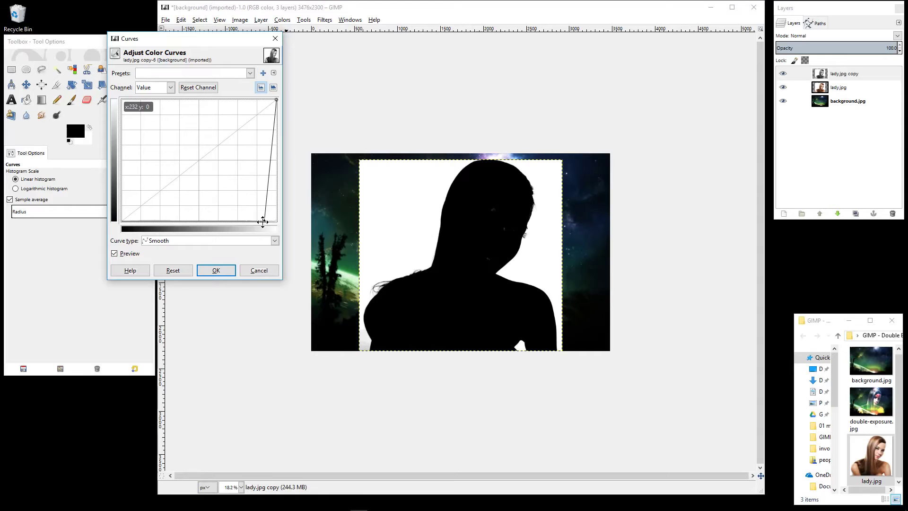
mouse_move(264, 220)
left_mouse_down()
mouse_move(273, 226)
mouse_move(258, 230)
left_mouse_up()
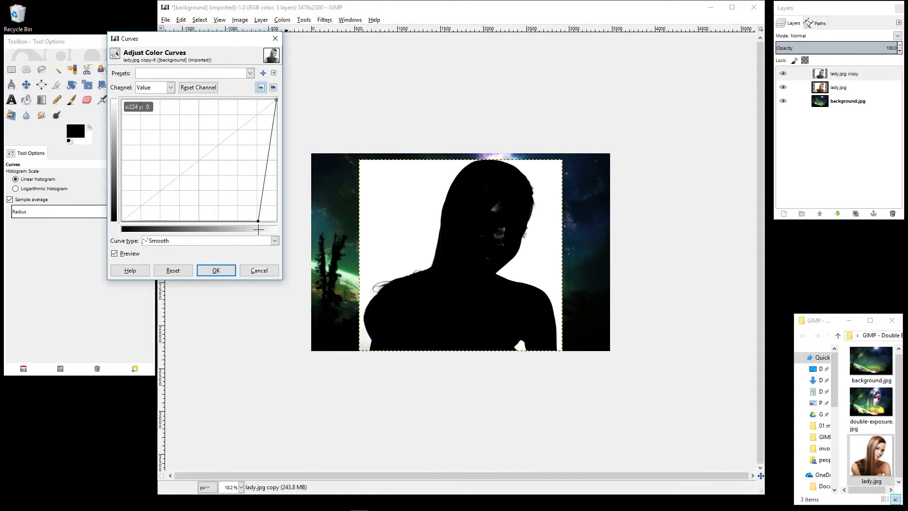
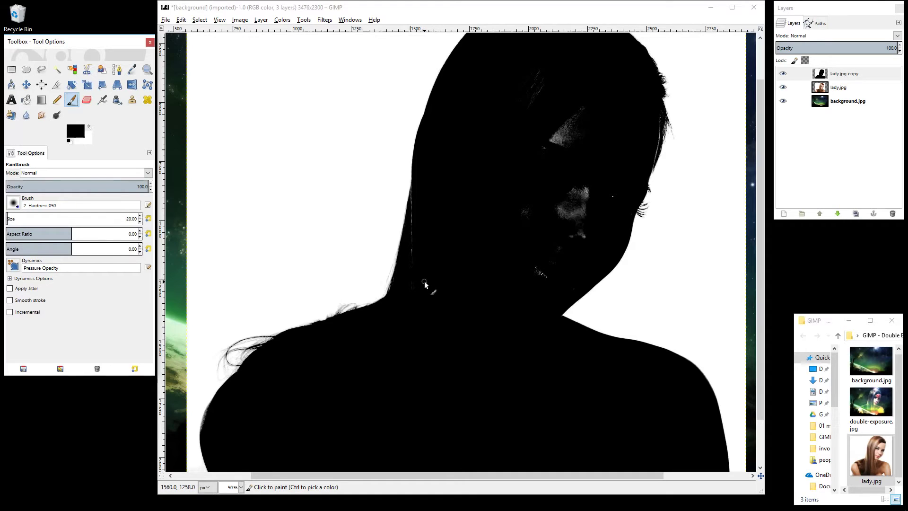
Paint black over the gray patches on the face and beside the hair edge with a Hardness 075 Paintbrush at size about 273
left_click_drag(19, 220, 41, 218)
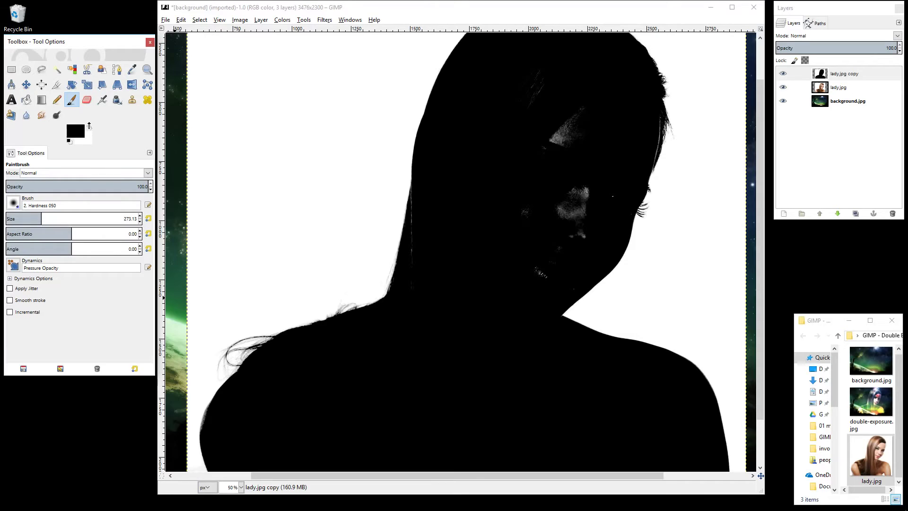
left_click(13, 204)
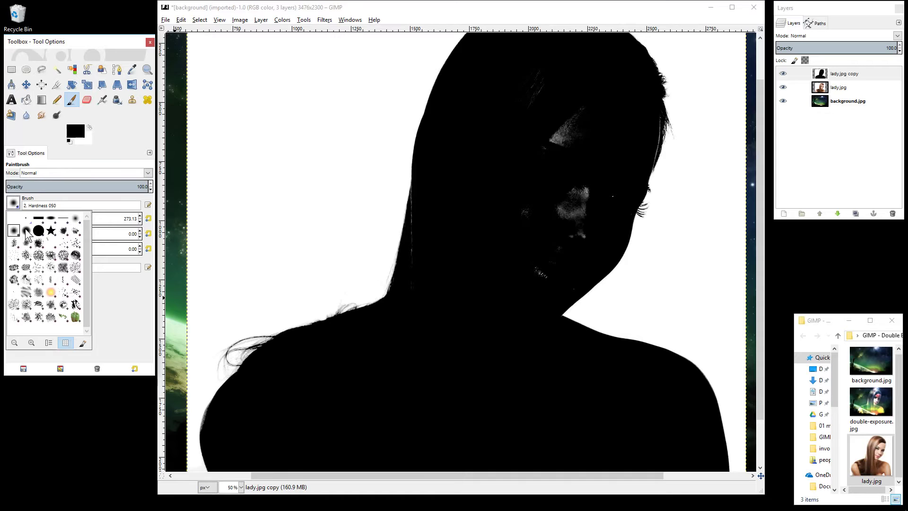
left_click(26, 230)
left_click(13, 204)
left_click(141, 316)
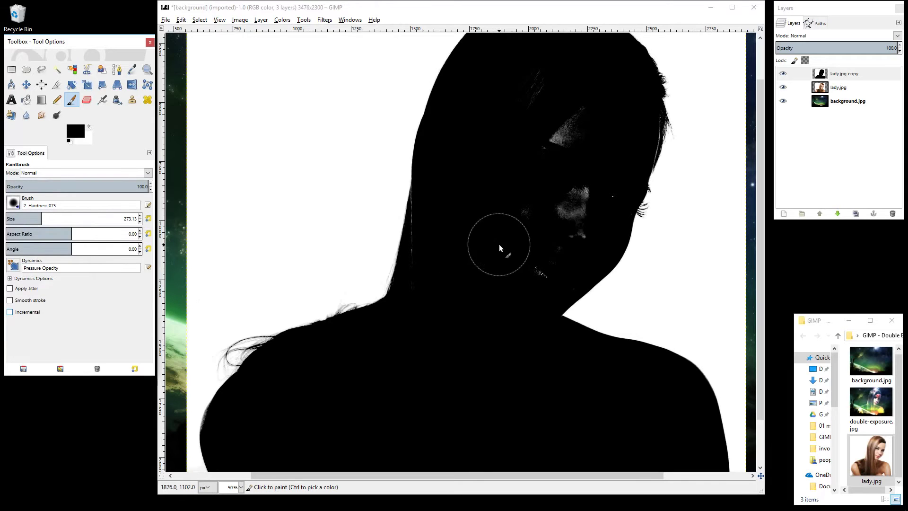
mouse_move(500, 248)
left_mouse_down()
mouse_move(566, 226)
mouse_move(579, 201)
mouse_move(597, 192)
mouse_move(531, 279)
mouse_move(562, 114)
mouse_move(571, 159)
left_mouse_up()
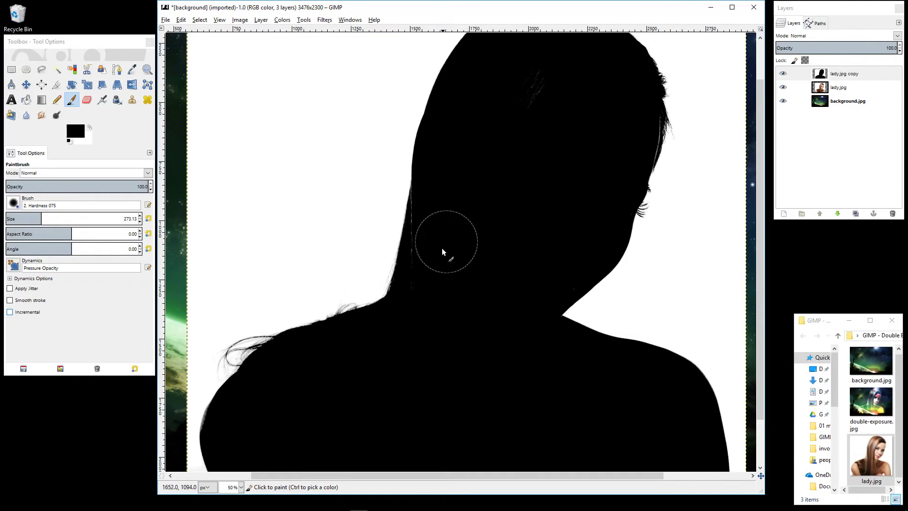
mouse_move(443, 252)
left_mouse_down()
mouse_move(432, 254)
mouse_move(439, 239)
left_mouse_up()
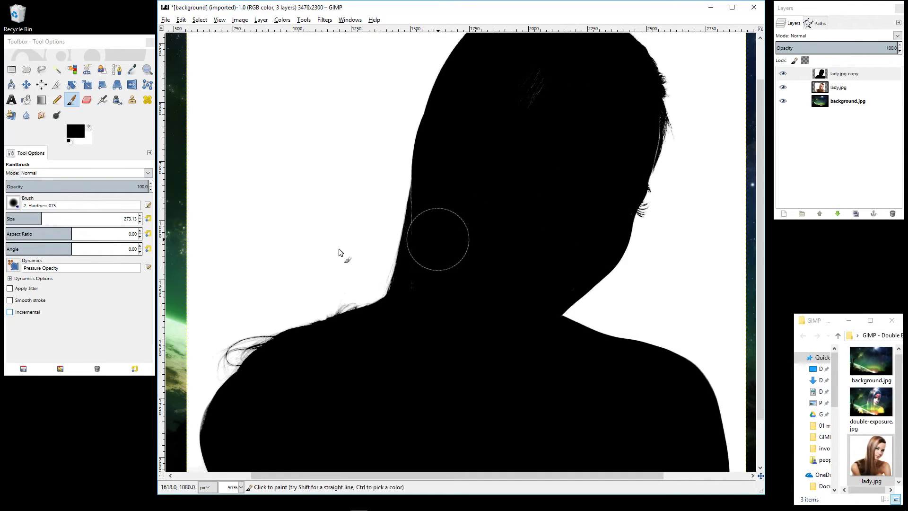
Reduce the brush size to about 30 and paint black over the thin light line inside the silhouette's left hair edge
left_click(15, 218)
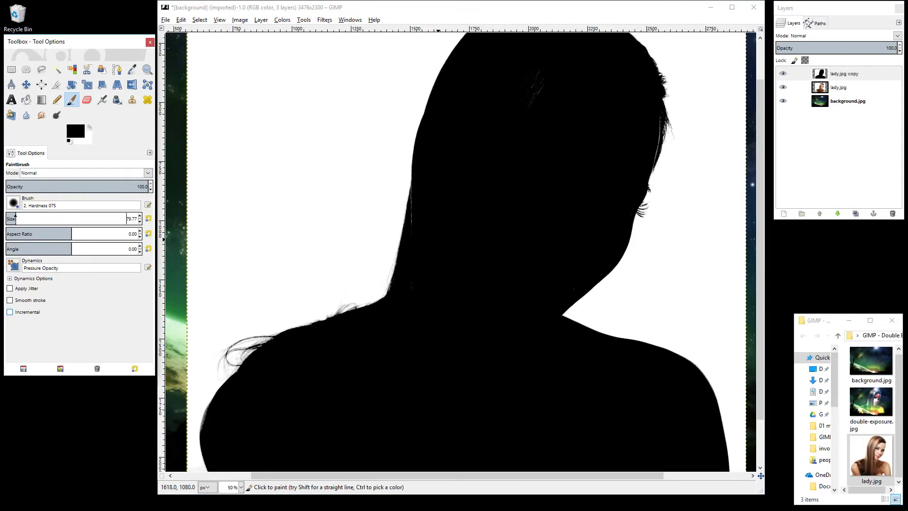
left_click_drag(16, 218, 9, 219)
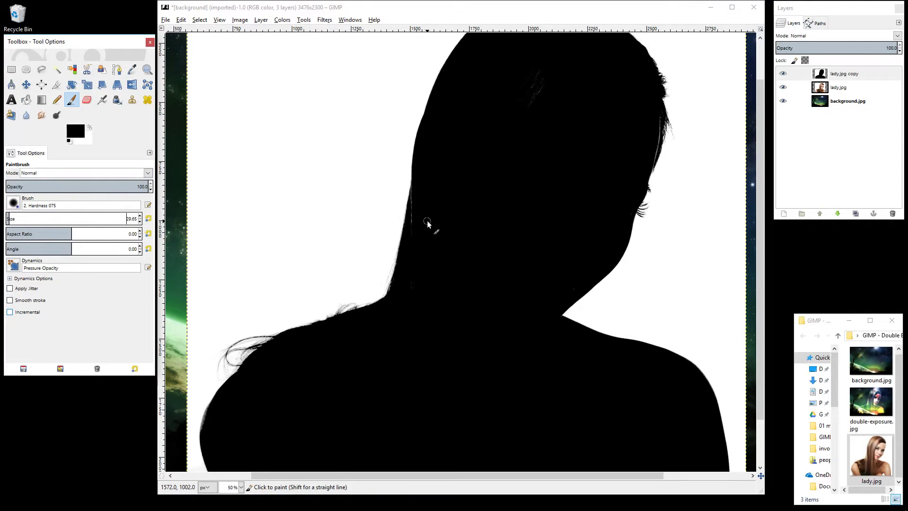
scroll(427, 224, "up", 2)
left_click(381, 217)
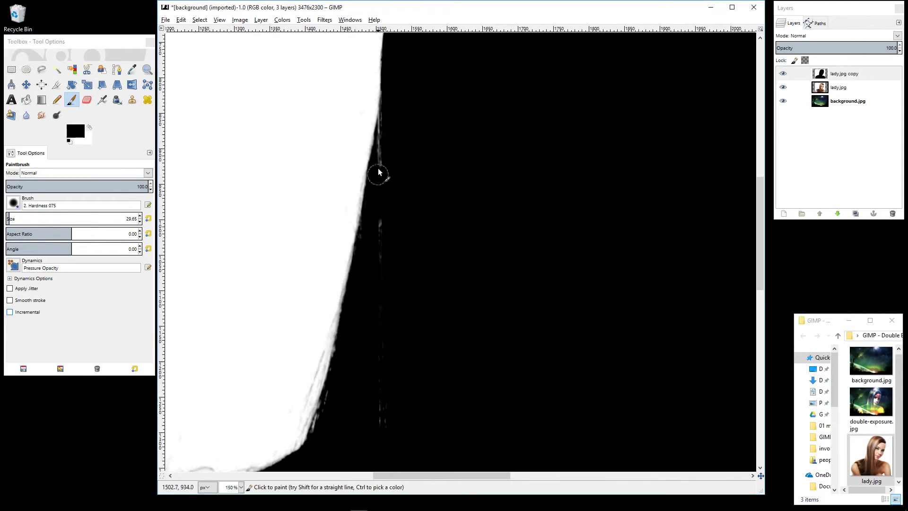
left_click_drag(379, 172, 384, 119)
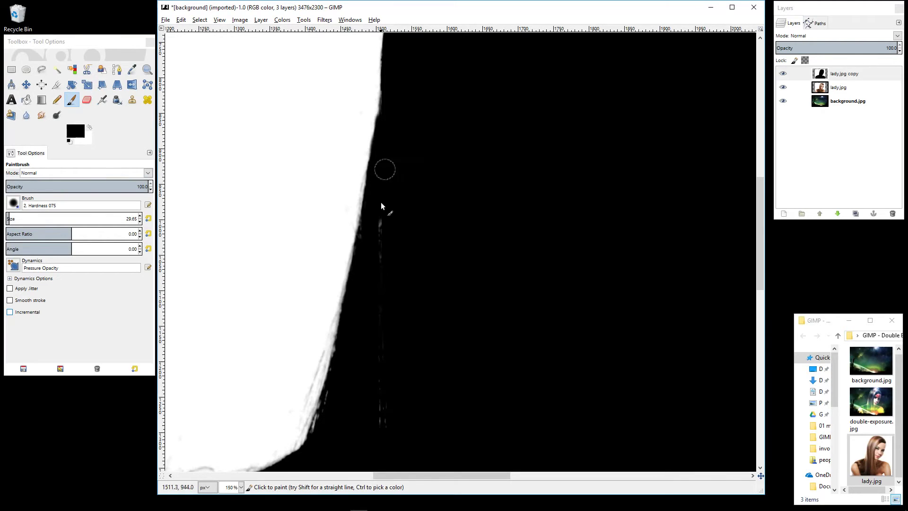
mouse_move(381, 206)
left_mouse_down()
mouse_move(377, 419)
mouse_move(385, 453)
mouse_move(385, 401)
left_mouse_up()
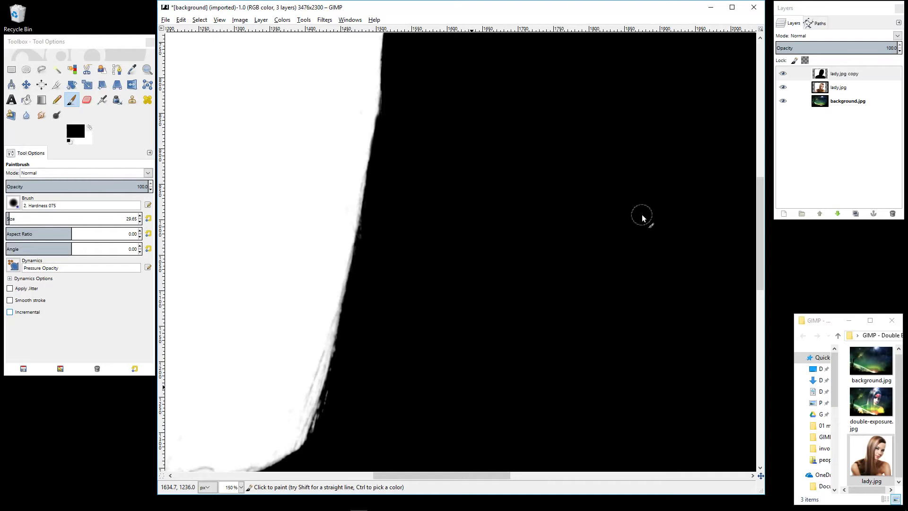
left_click_drag(640, 216, 347, 269)
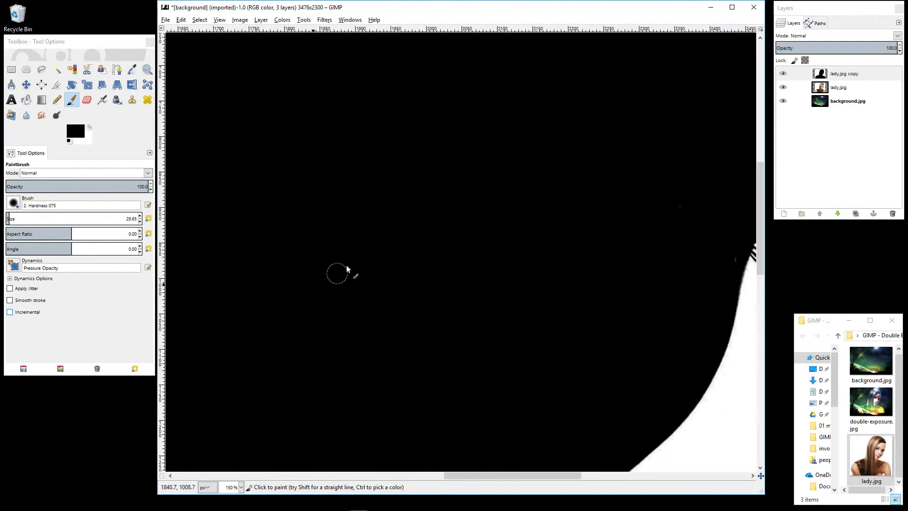
left_click_drag(635, 148, 415, 308)
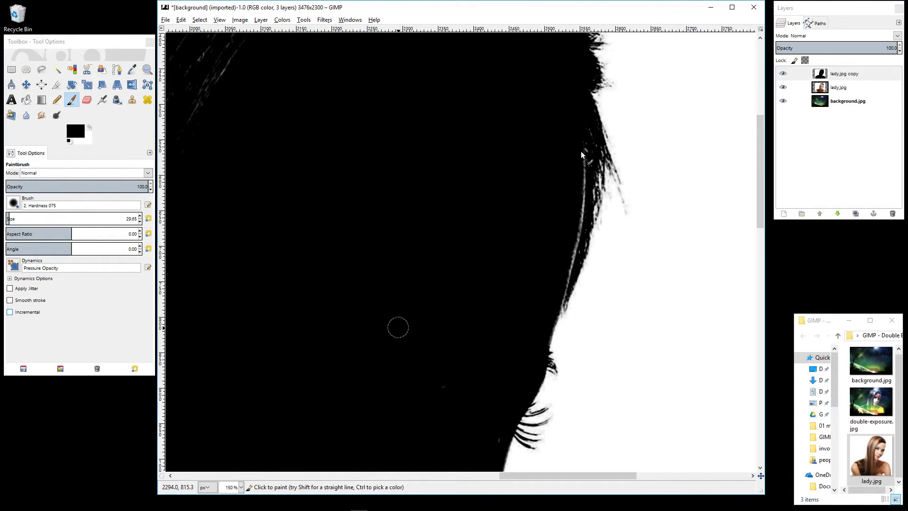
left_click_drag(584, 189, 574, 275)
key("ctrl+z")
left_click_drag(589, 194, 645, 269)
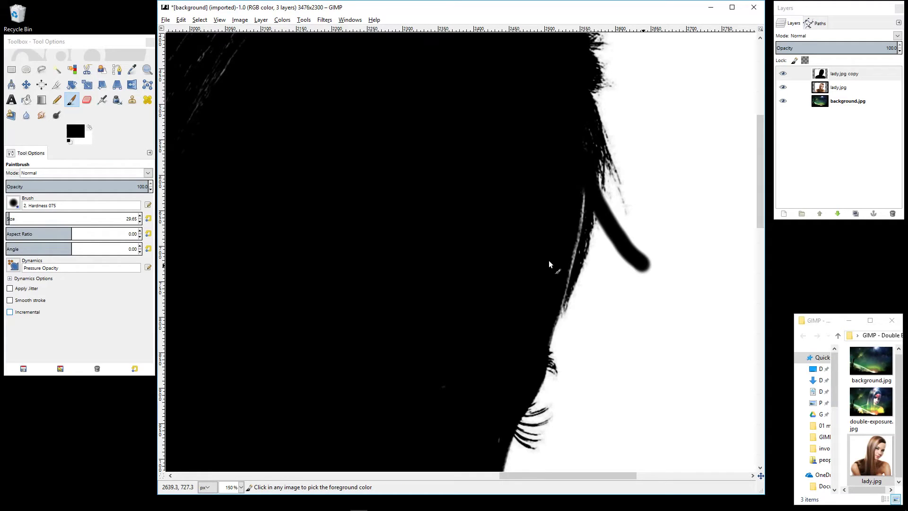
key("ctrl+z")
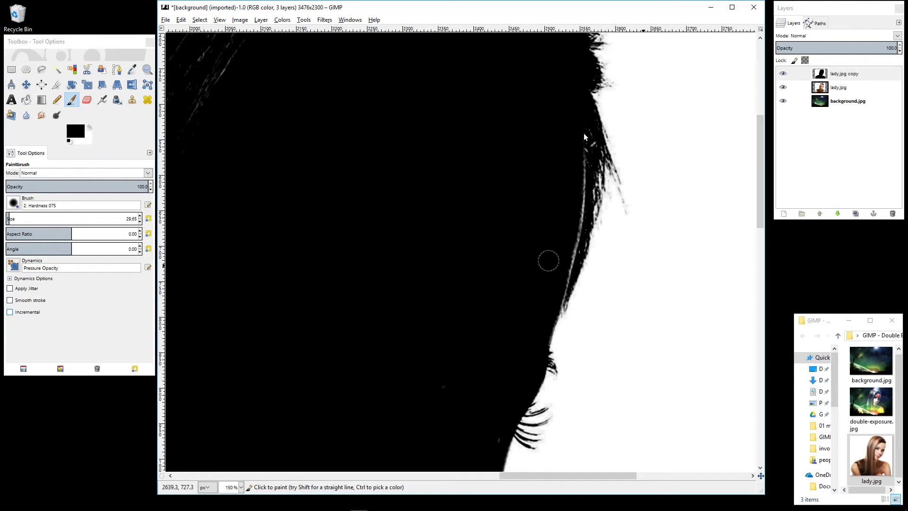
Paint black over the light strand along the right side of the face and the light streaks in the upper hair
left_click_drag(584, 137, 561, 308)
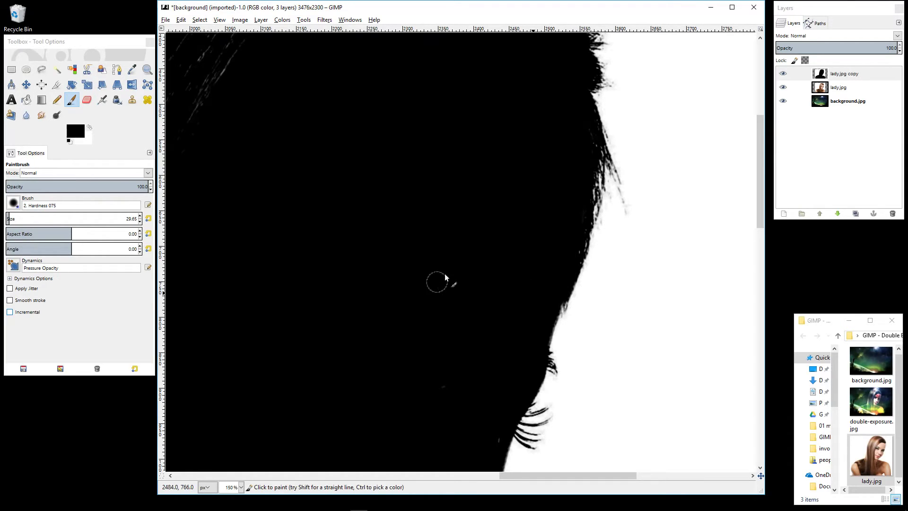
key("ctrl")
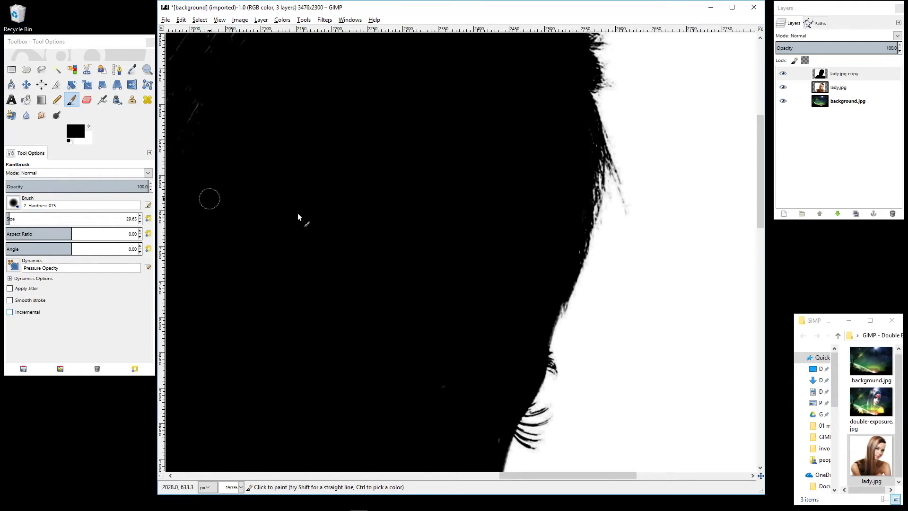
key("1")
key("minus")
key("minus")
key("minus")
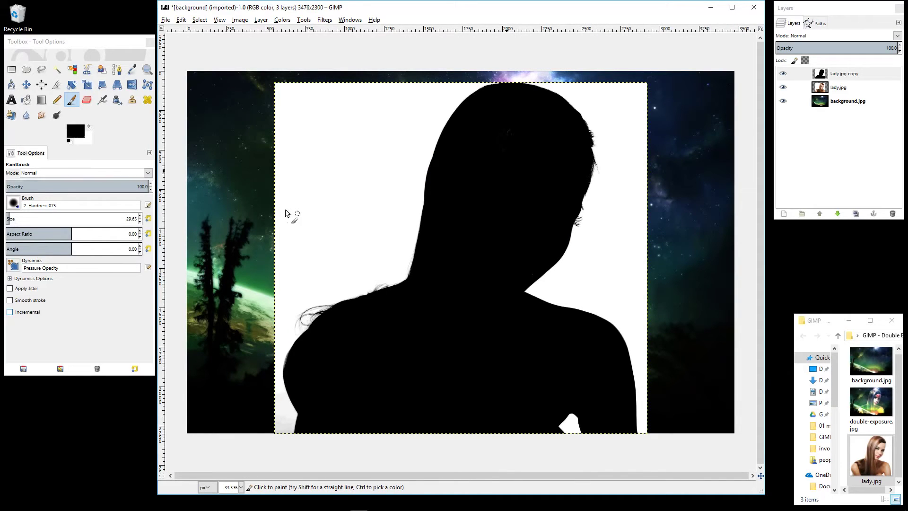
Switch to the Move tool and invert the colors of the lady.jpg copy layer
left_click(26, 86)
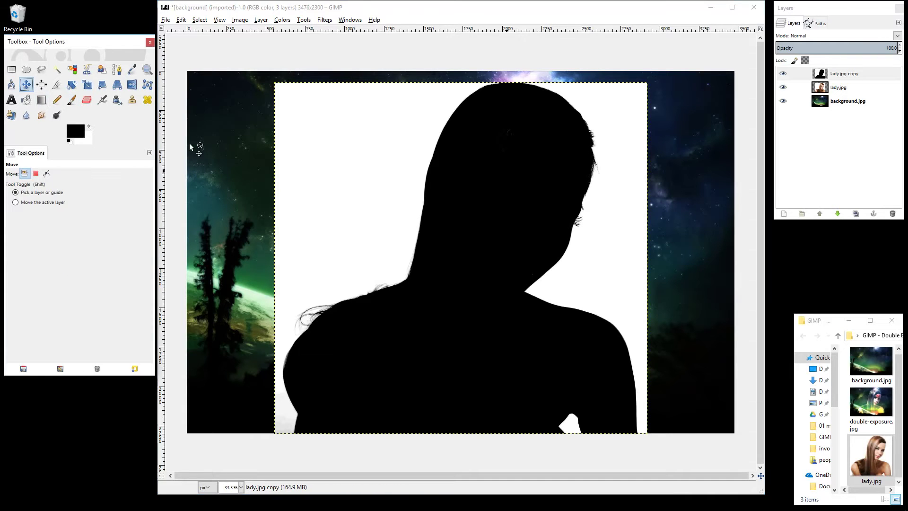
left_click(283, 20)
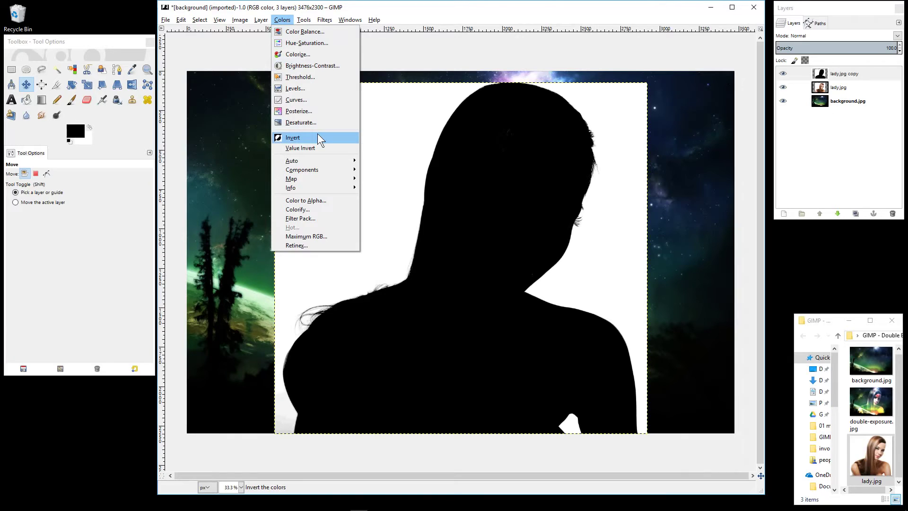
left_click(301, 139)
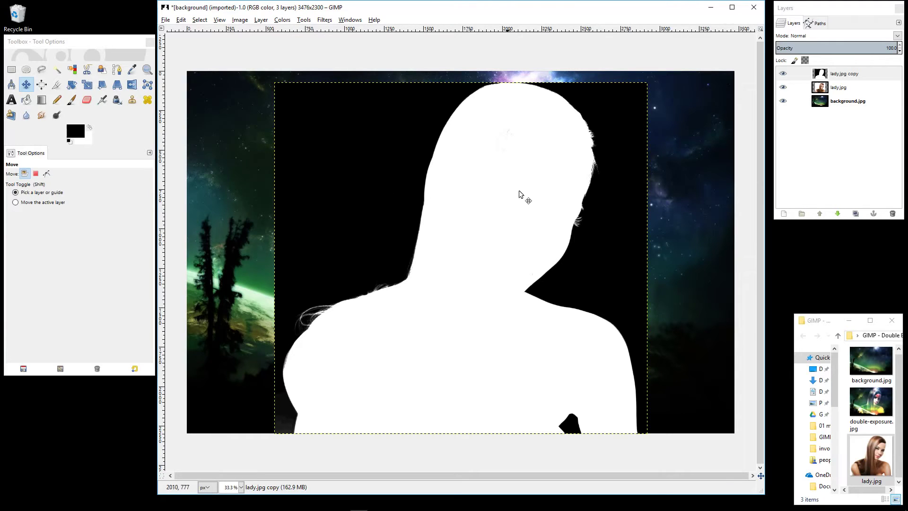
Paint white over the dark specks inside the silhouette's head with the Hardness 075 Paintbrush at size about 30
scroll(515, 144, "up", 1, "ctrl")
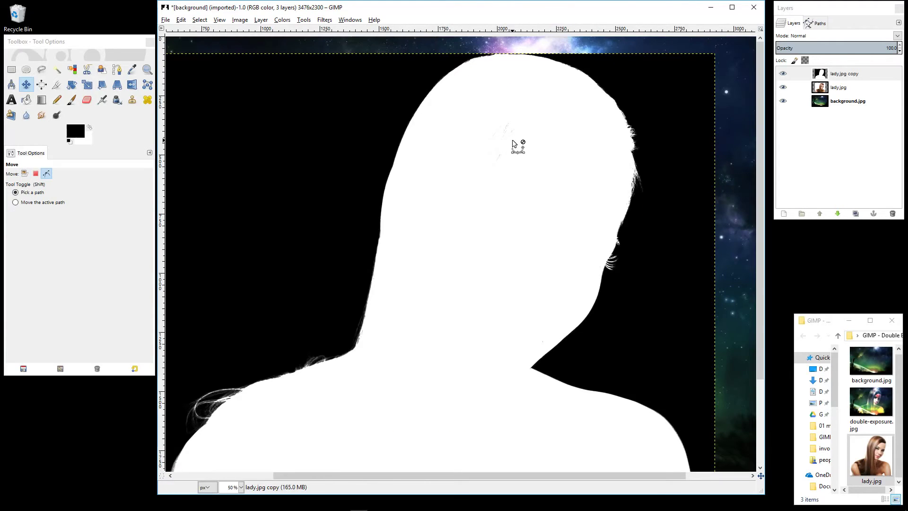
scroll(515, 144, "up", 1, "ctrl")
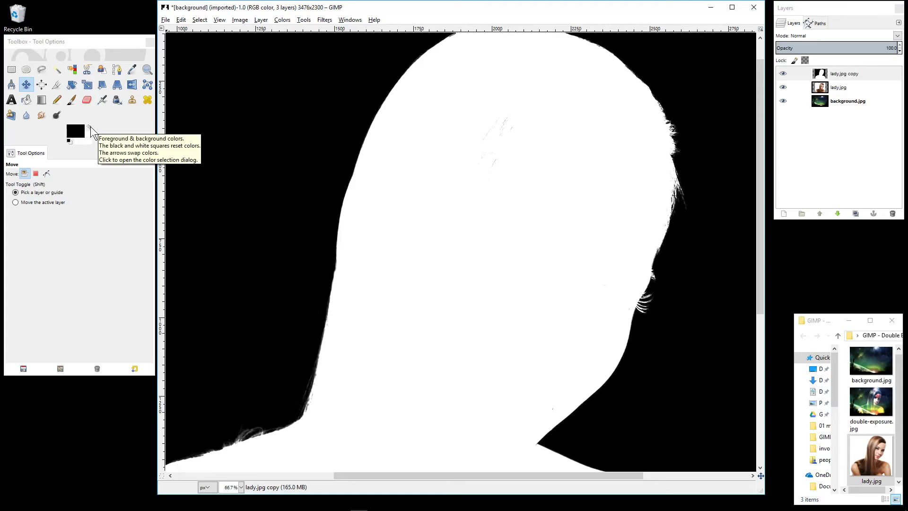
left_click(90, 126)
left_click(73, 100)
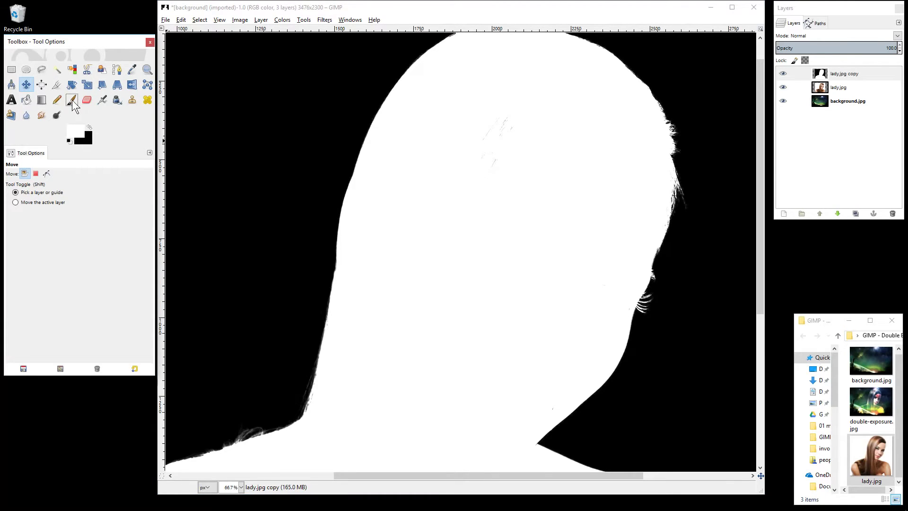
left_click_drag(104, 41, 102, 34)
left_click(73, 100)
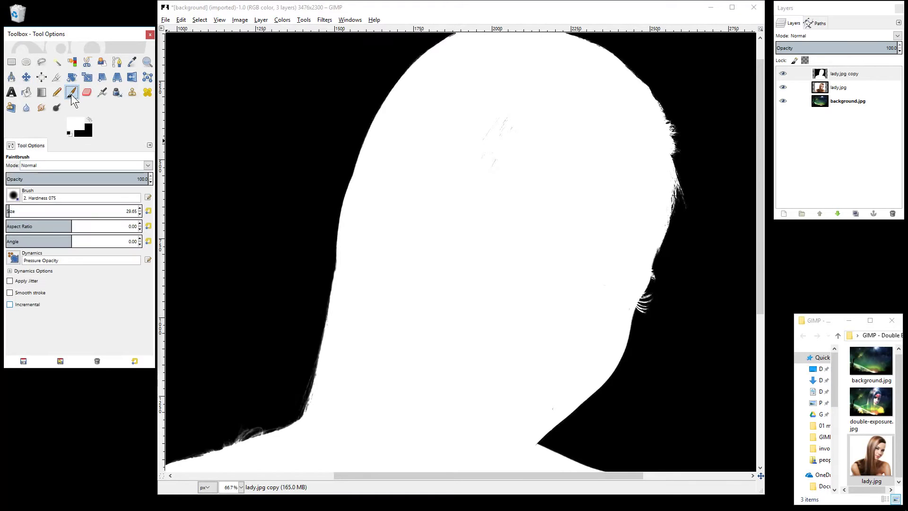
left_click(501, 130)
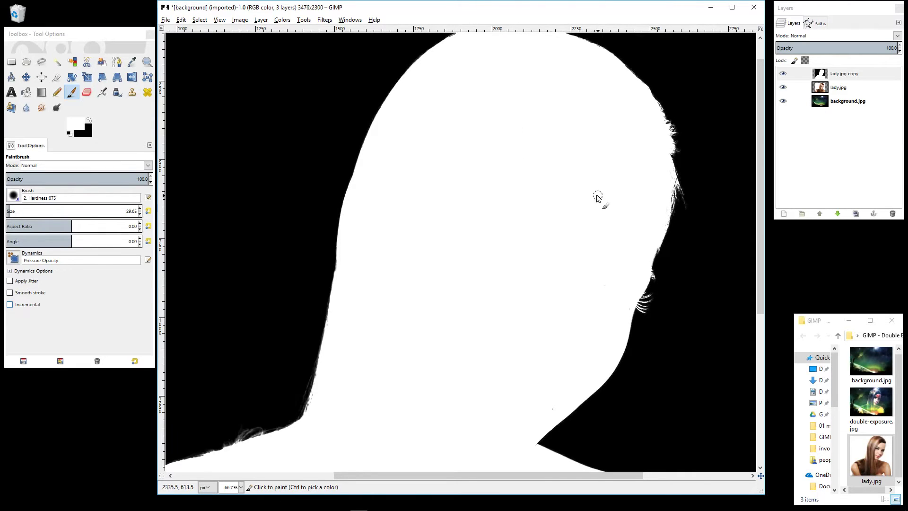
left_click(454, 200)
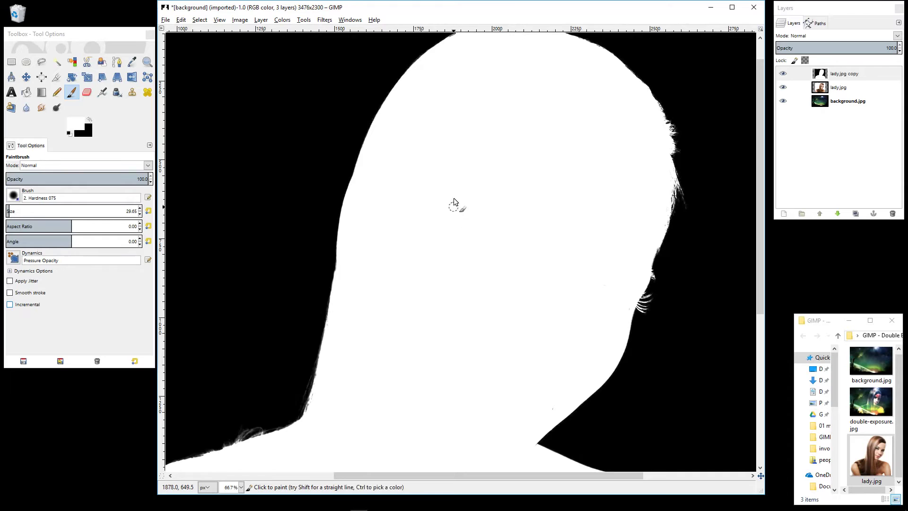
scroll(453, 206, "down", 1, "ctrl")
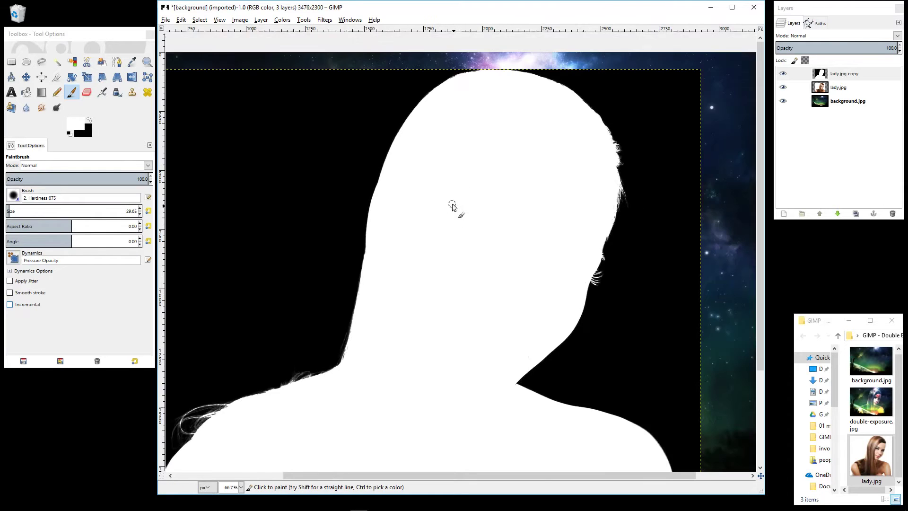
scroll(453, 207, "down", 1, "ctrl")
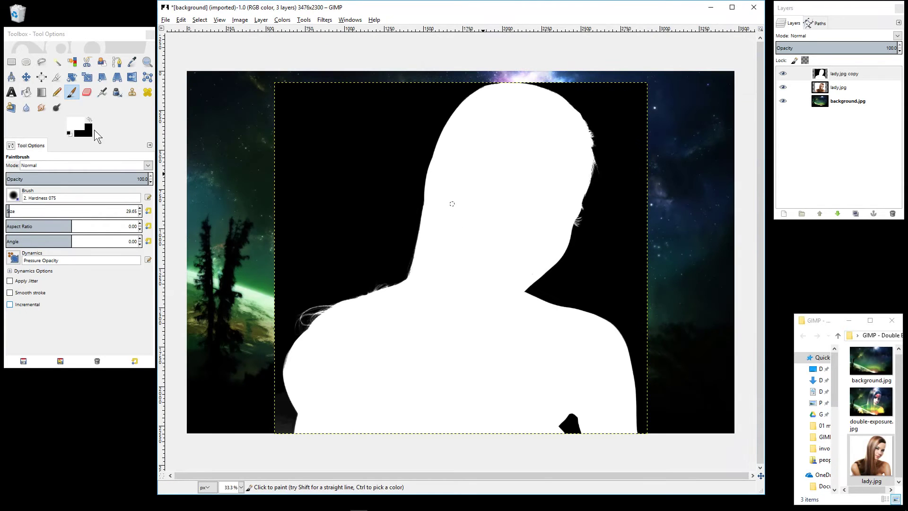
Switch to the Move tool and cut the lady.jpg copy layer to the clipboard
left_click(26, 76)
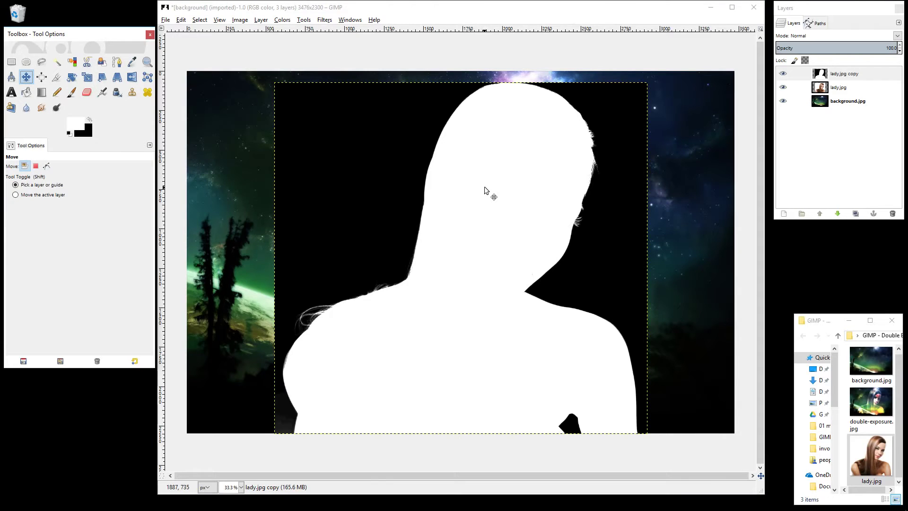
left_click(181, 22)
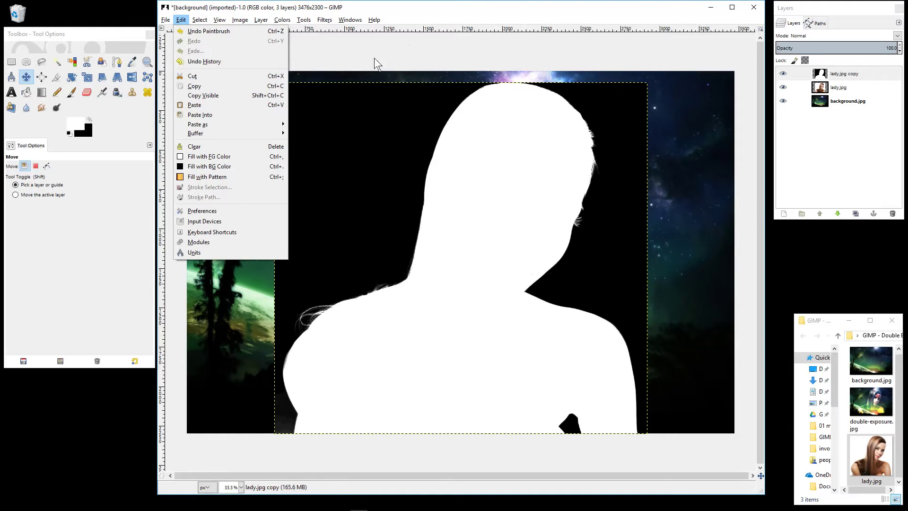
left_click(438, 10)
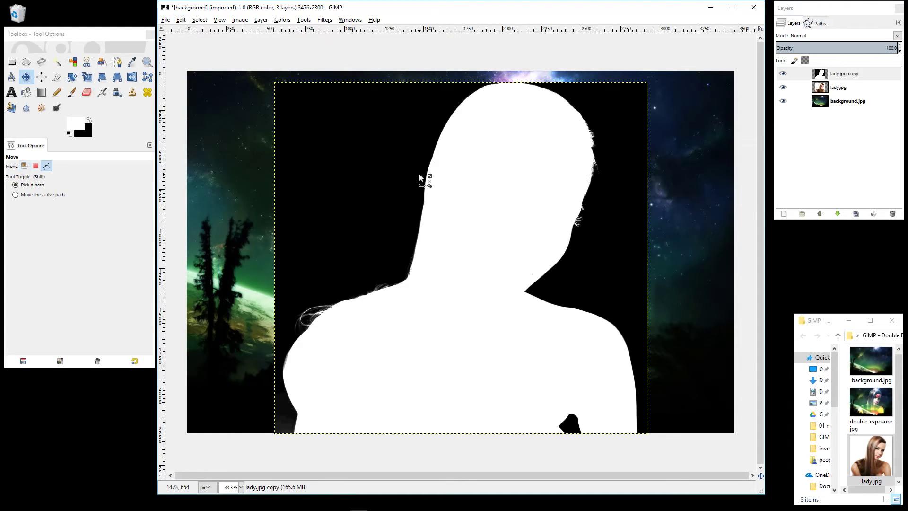
key("ctrl+x")
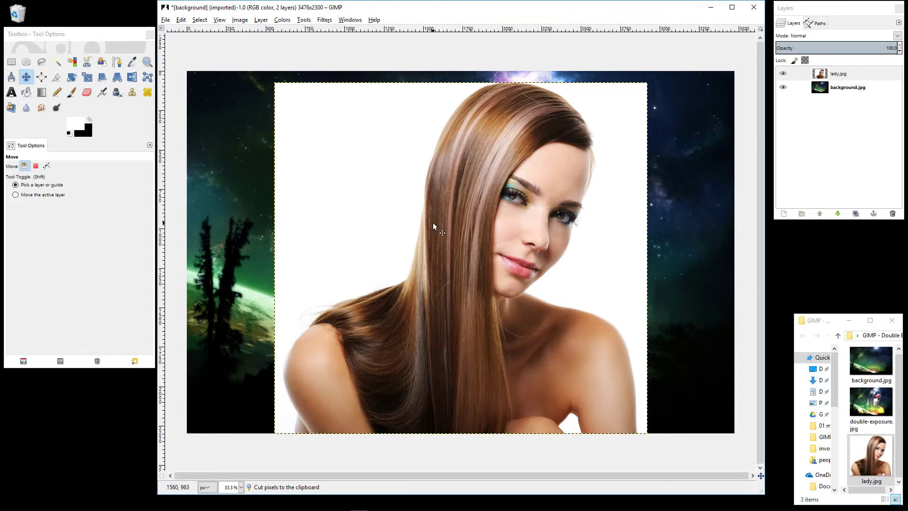
Add a White (full opacity) layer mask to the lady.jpg layer
left_click(835, 78)
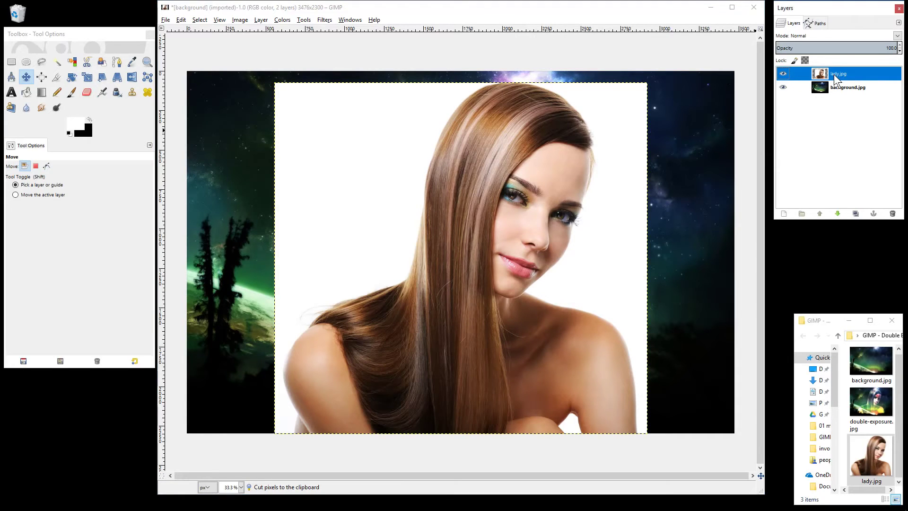
right_click(837, 80)
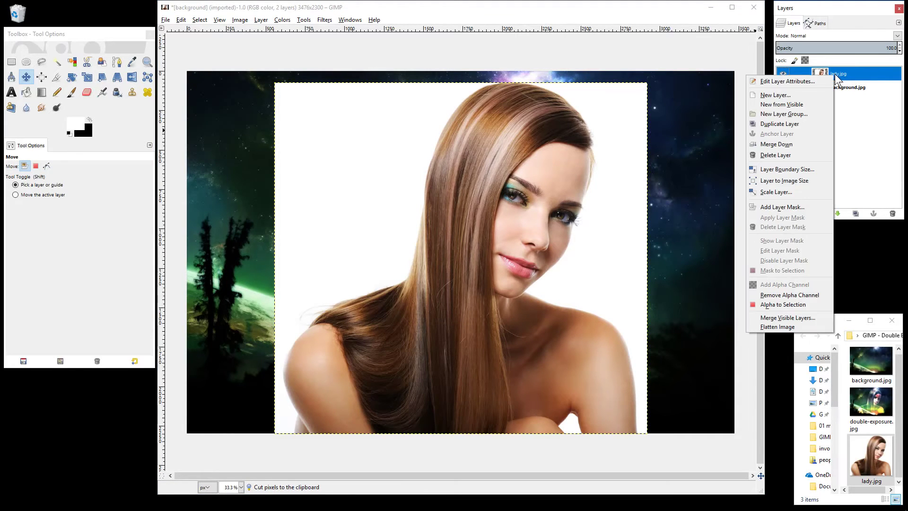
left_click(777, 209)
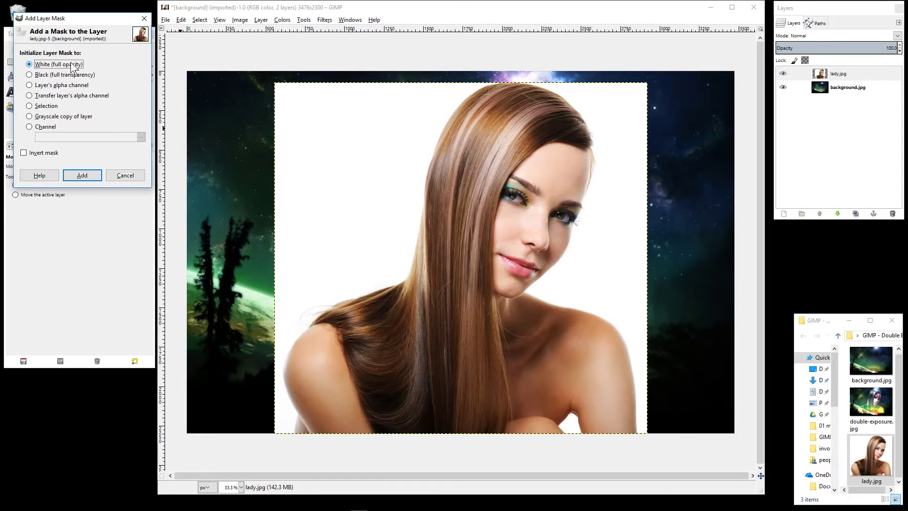
left_click(89, 175)
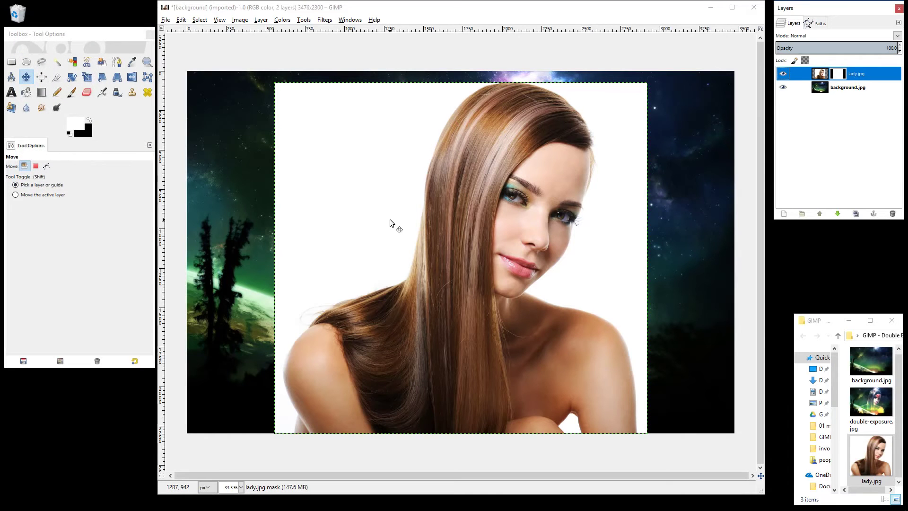
Paste the cut silhouette into the lady.jpg layer mask and anchor the floating selection
key("ctrl+v")
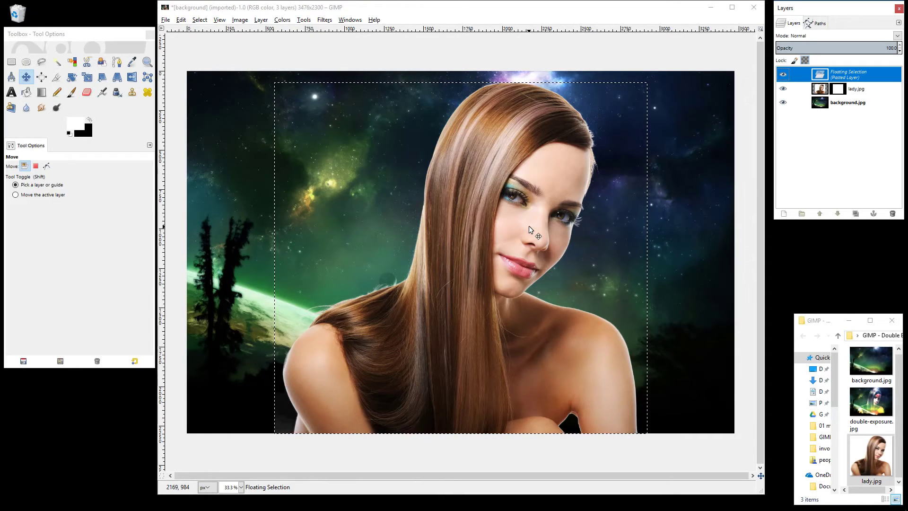
left_click(201, 21)
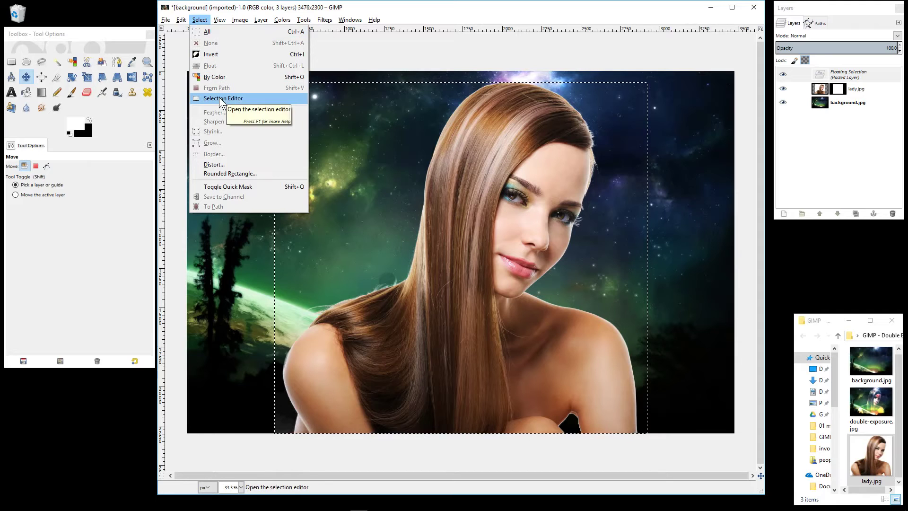
left_click(430, 18)
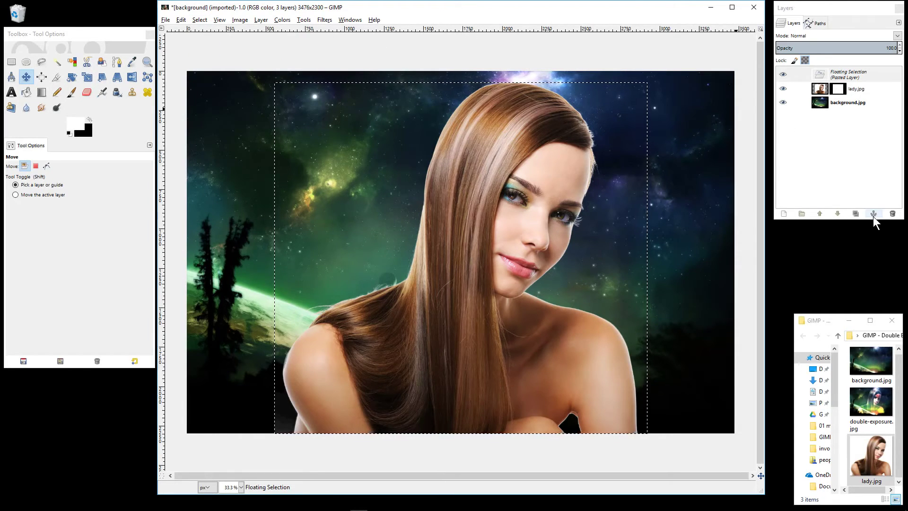
left_click(845, 77)
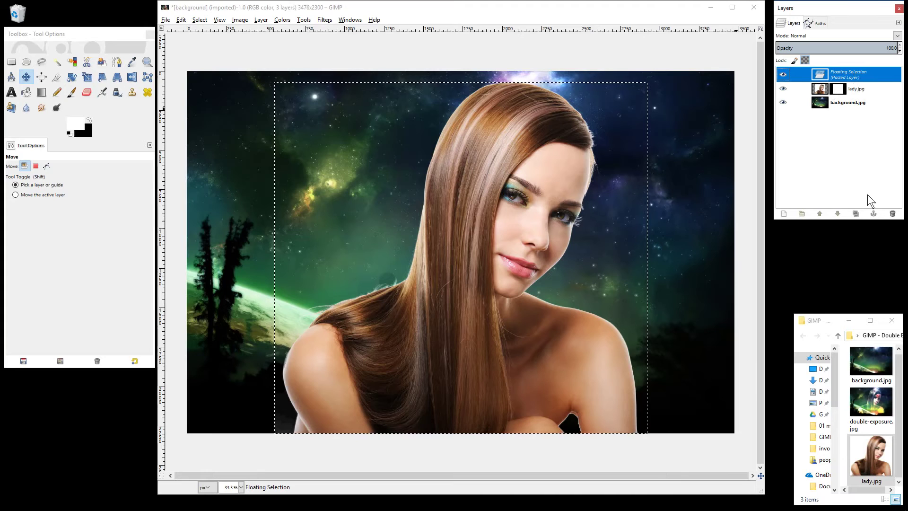
left_click(874, 214)
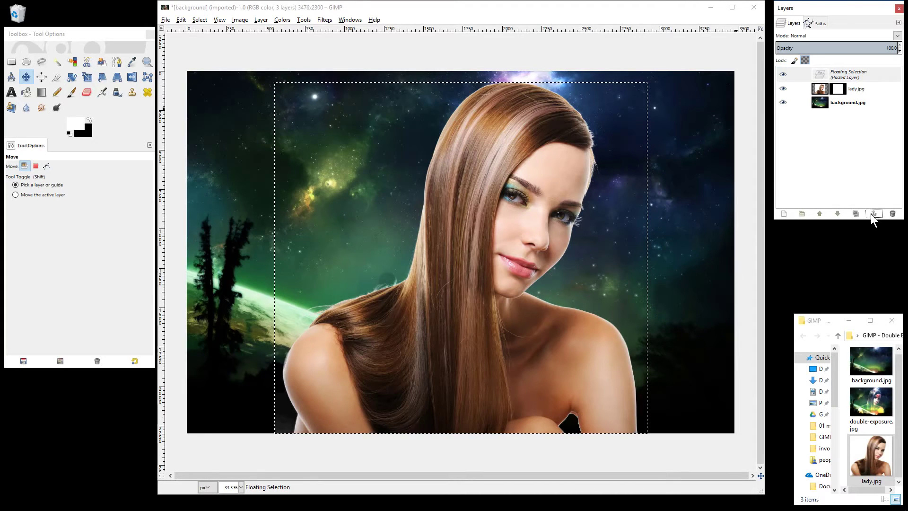
left_click(844, 77)
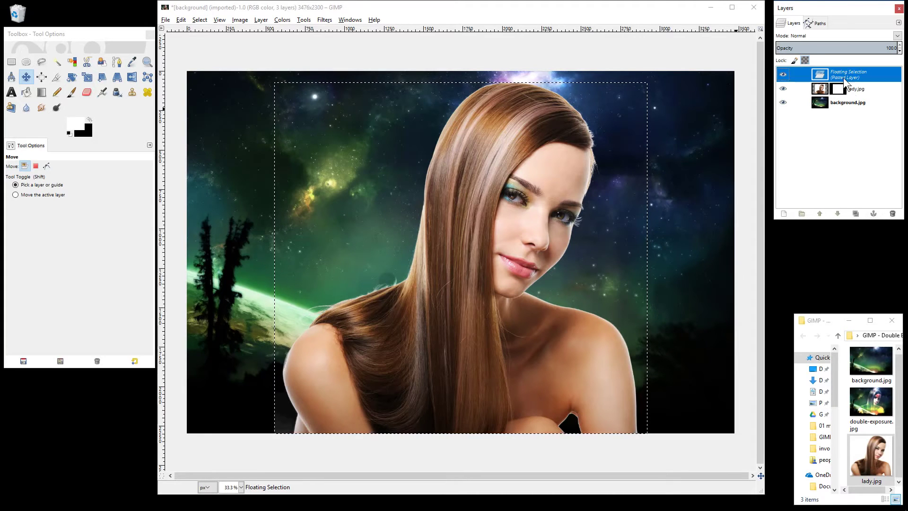
left_click(874, 212)
left_click_drag(846, 10, 845, 15)
left_click(873, 216)
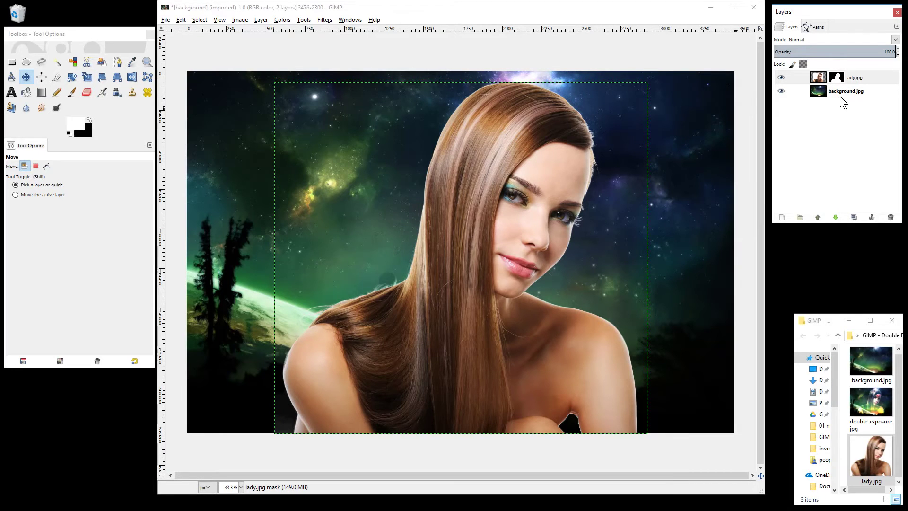
Hide the lady.jpg layer and add a White (full opacity) layer mask to the background.jpg layer
left_click(781, 77)
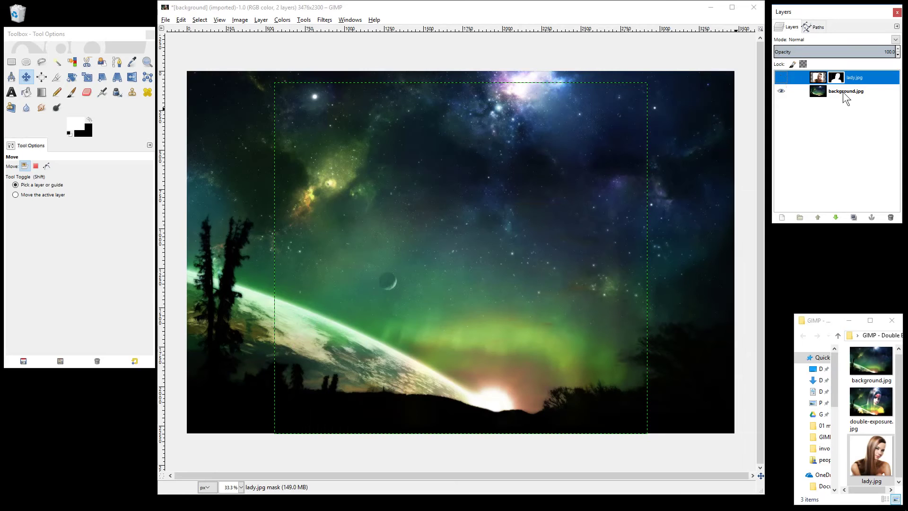
left_click(843, 90)
right_click(843, 90)
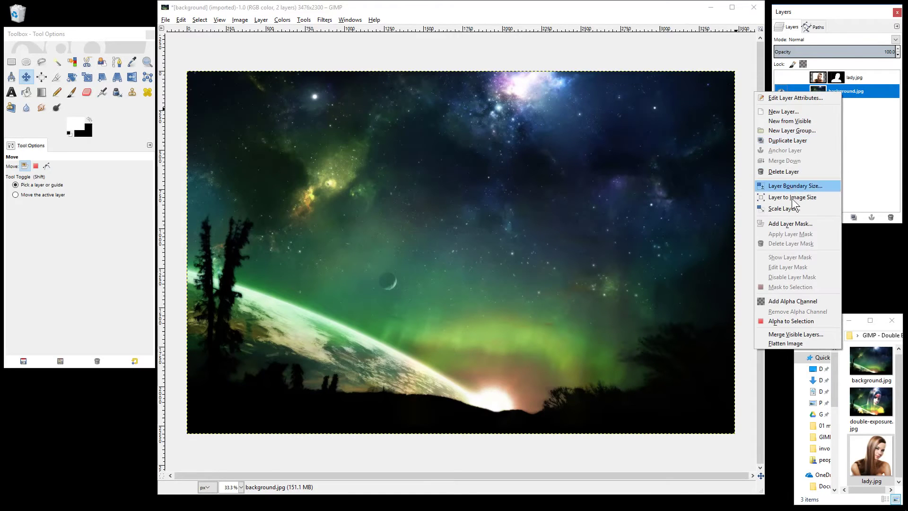
left_click(791, 223)
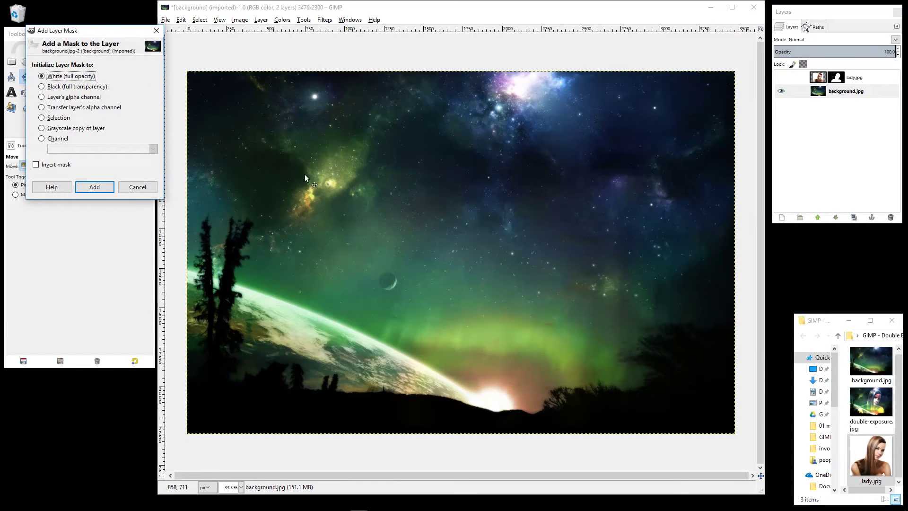
left_click(93, 189)
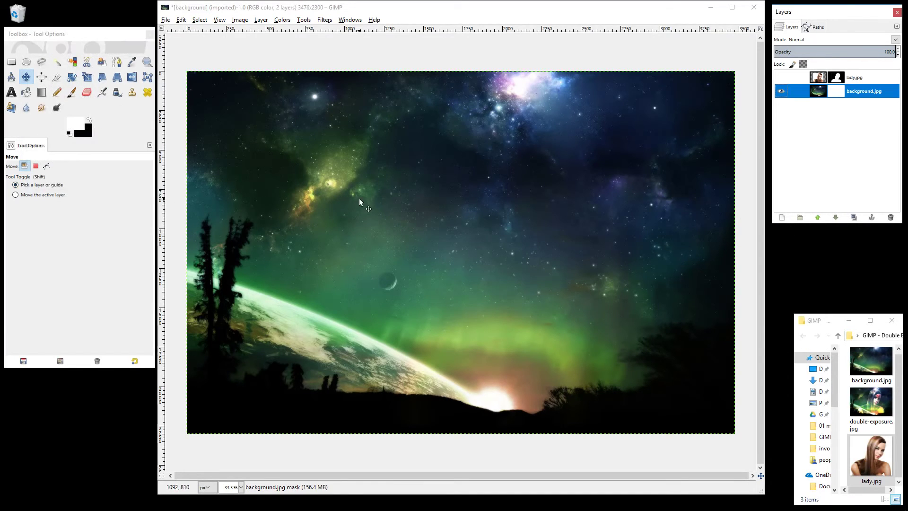
Paste and anchor the silhouette into the background.jpg layer mask, and apply that mask
key("ctrl+v")
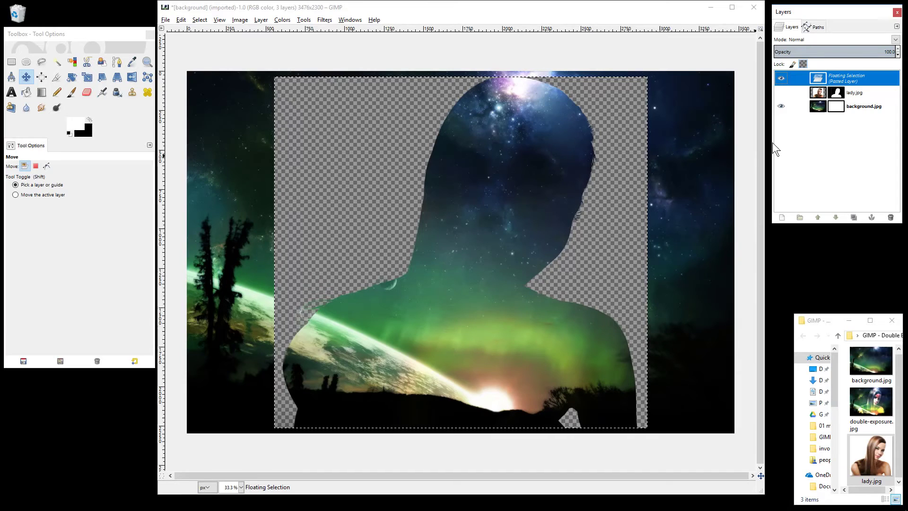
left_click(871, 215)
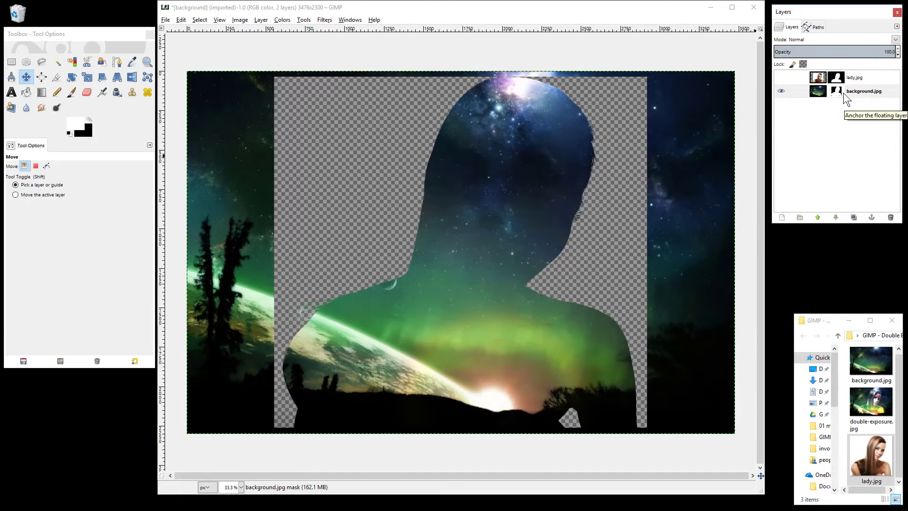
right_click(844, 93)
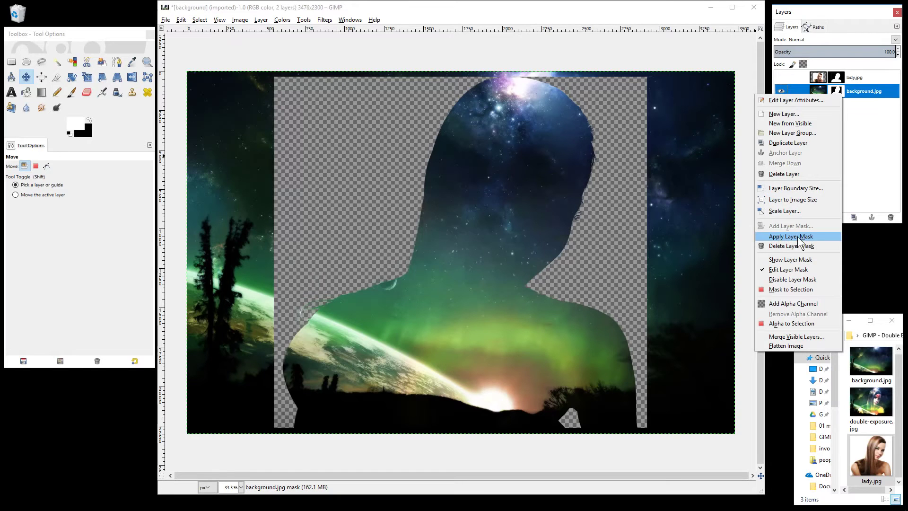
left_click(799, 239)
Apply the lady.jpg layer's mask and make the layer visible again
right_click(853, 81)
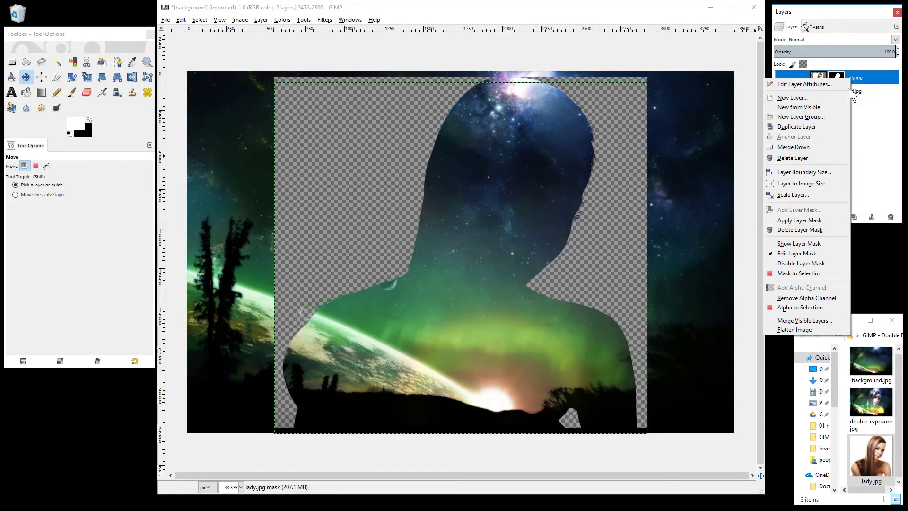
left_click(808, 222)
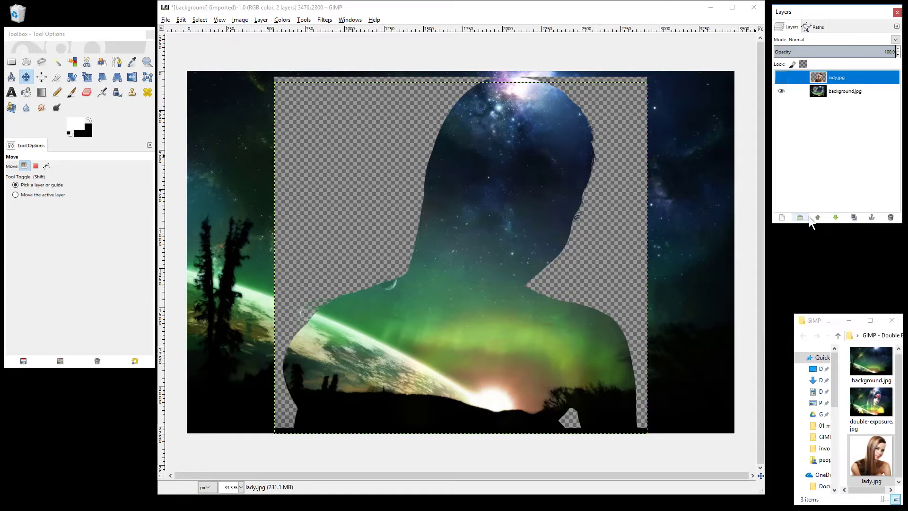
left_click(780, 78)
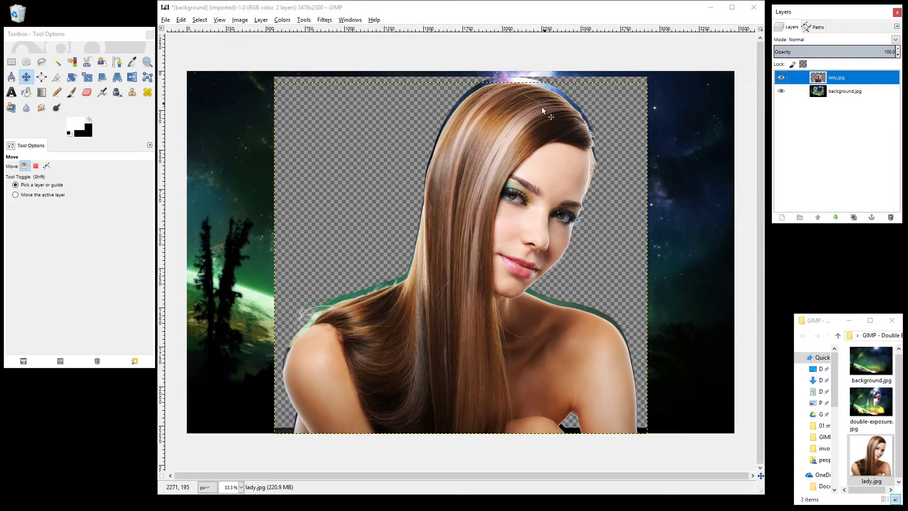
Move the background.jpg layer straight down about 30 px so its silhouette cutout lines up with the lady's outline
left_click(841, 90)
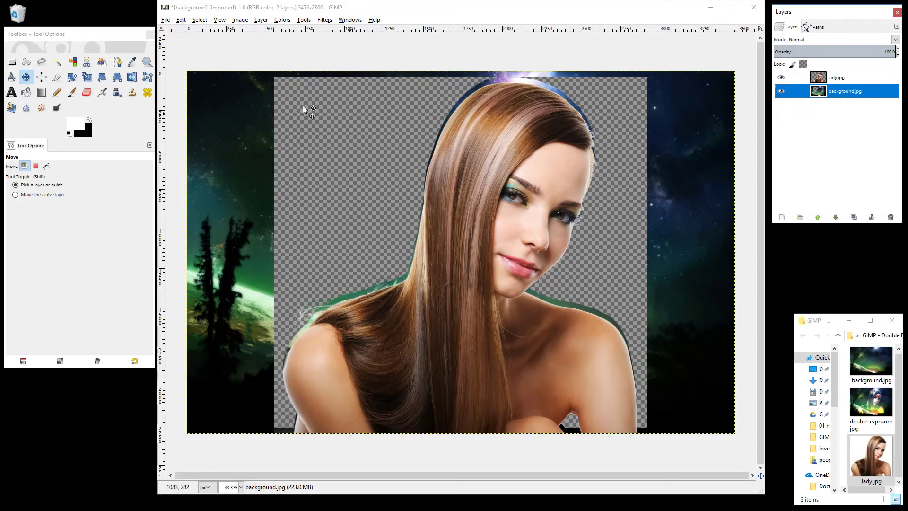
left_click(28, 73)
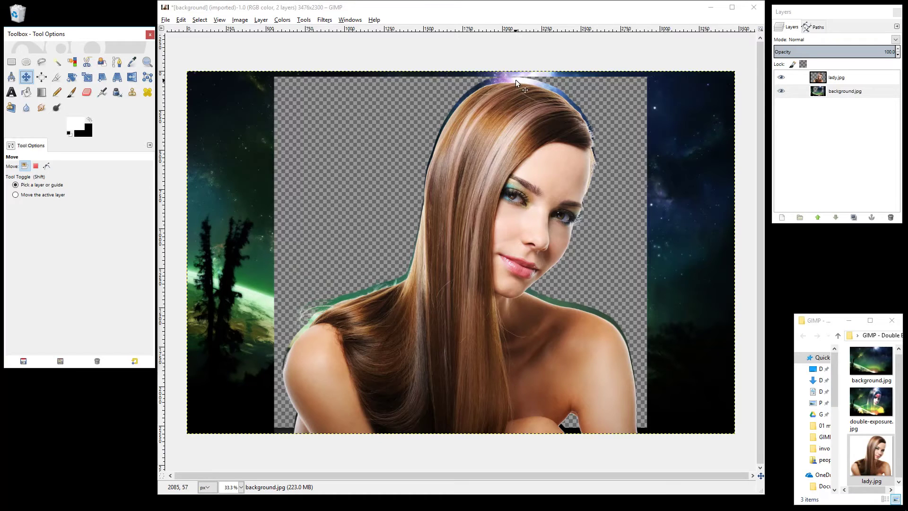
left_click(616, 158)
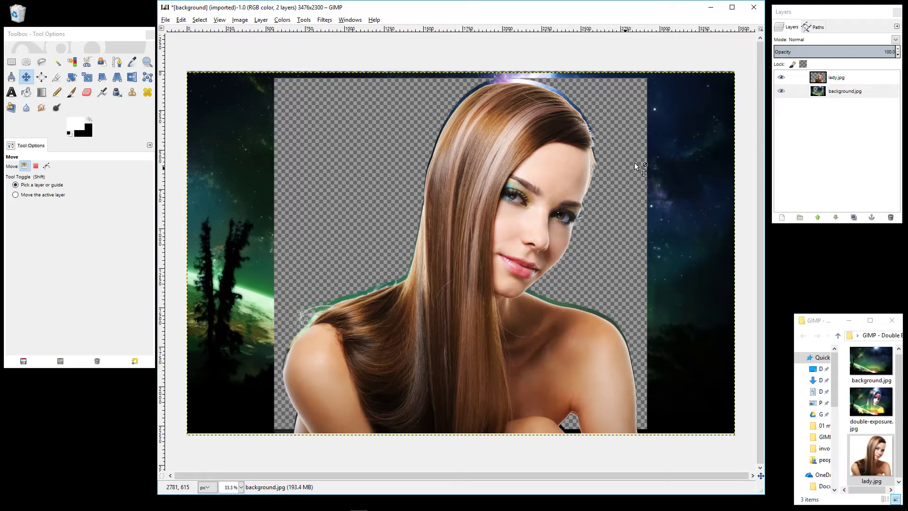
key("Down")
key("Down")
key("Down")
key("Down")
key("Down")
key("Down")
key("Down")
key("Down")
key("Down")
key("Down")
key("Down")
key("Down")
key("Down")
key("Down")
key("Down")
key("Down")
key("Down")
key("Down")
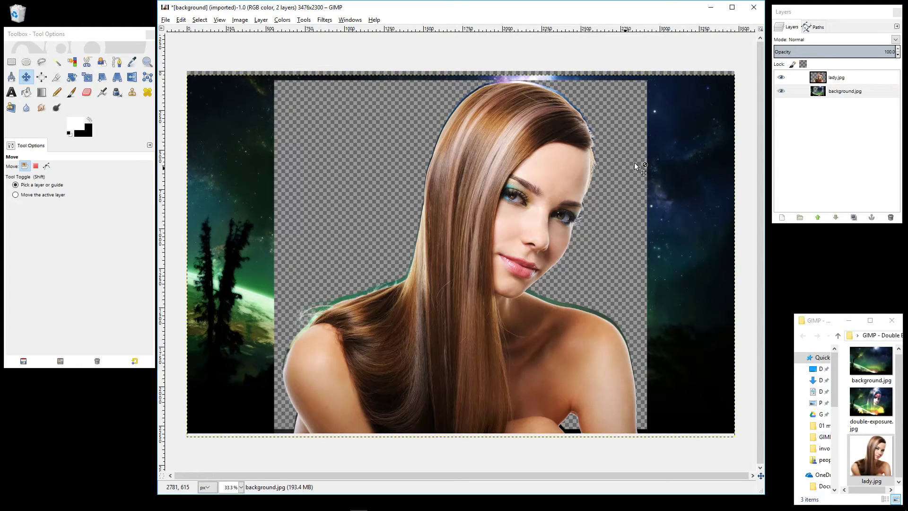
key("Down")
key("Down")
key("Down")
key("Down")
key("Down")
key("Down")
key("Down")
key("Down")
key("Down")
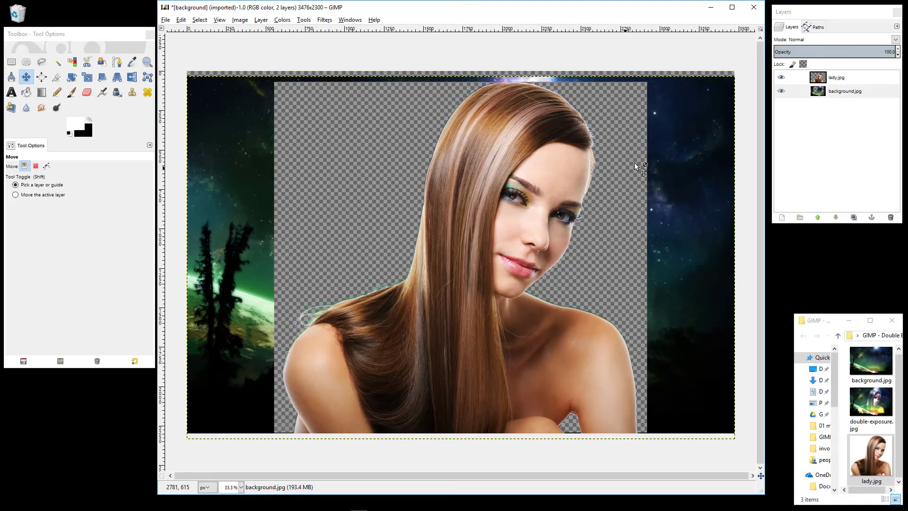
key("Down")
key("Down")
key("Down")
key("Down")
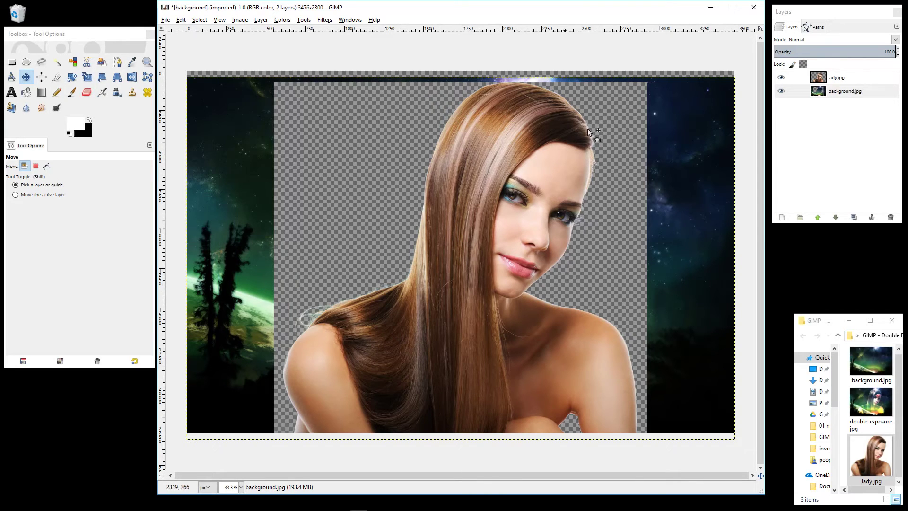
Erase the landscape in the upper-left area of the background.jpg layer with the Eraser at size 899.74
left_click(833, 91)
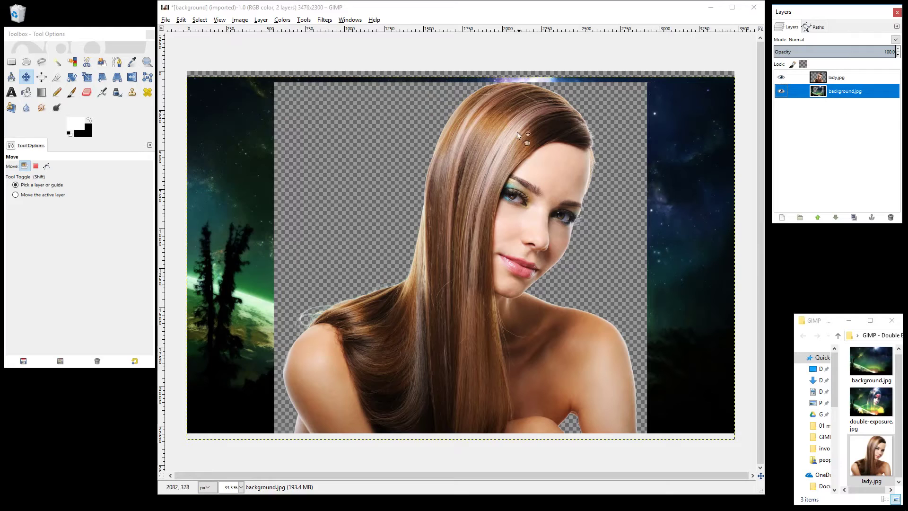
left_click(90, 92)
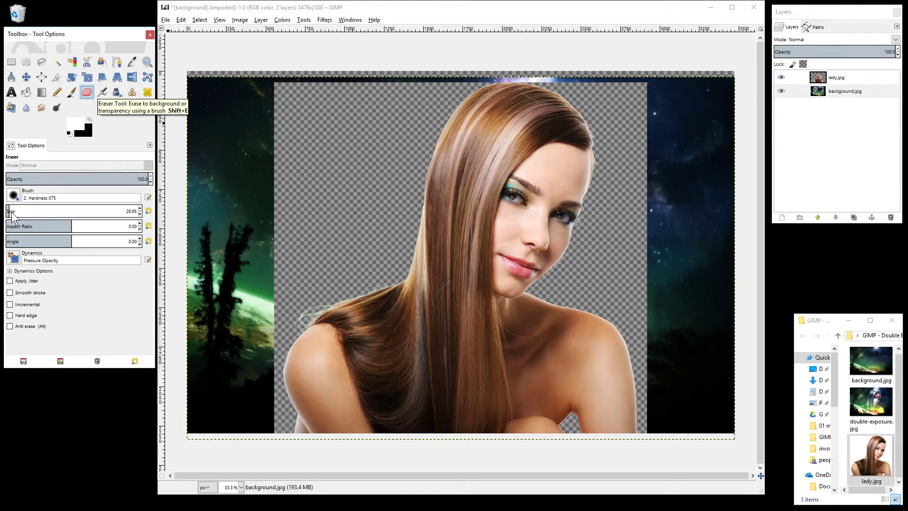
left_click_drag(26, 213, 84, 212)
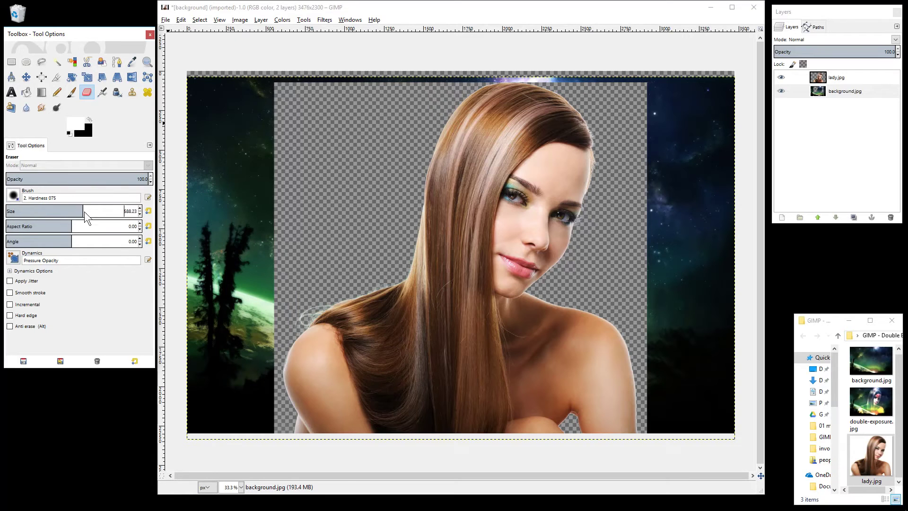
left_click(211, 237)
mouse_move(235, 195)
left_mouse_down()
mouse_move(264, 101)
mouse_move(264, 76)
mouse_move(242, 77)
mouse_move(222, 89)
mouse_move(211, 115)
mouse_move(237, 157)
mouse_move(345, 93)
mouse_move(340, 166)
left_mouse_up()
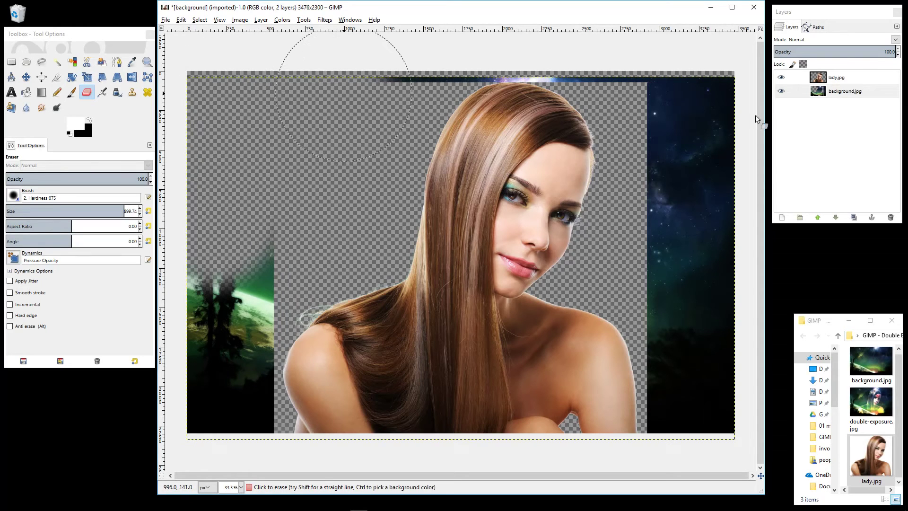
Reduce the eraser size to 305.35 and erase the remaining landscape left of the lady on background.jpg
left_click(838, 90)
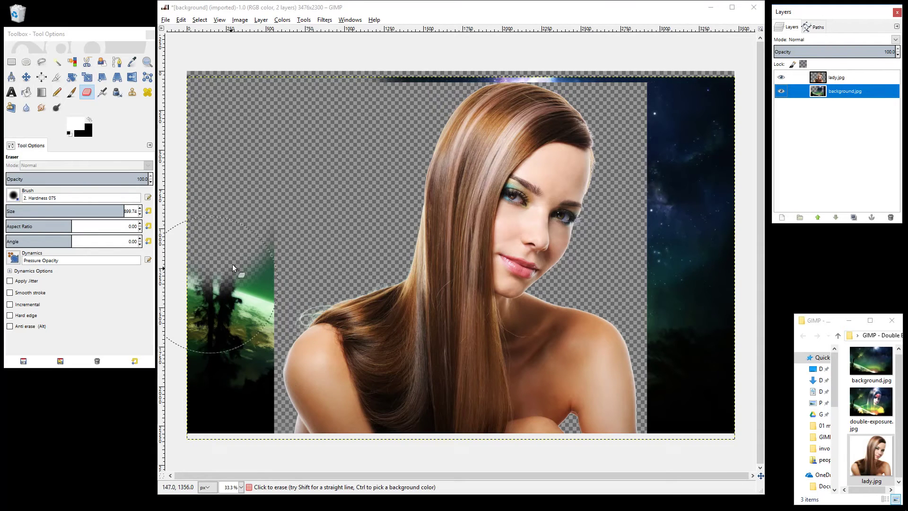
left_click(45, 211)
mouse_move(183, 303)
left_mouse_down()
mouse_move(206, 266)
mouse_move(189, 324)
mouse_move(186, 440)
mouse_move(222, 296)
mouse_move(210, 389)
mouse_move(215, 428)
mouse_move(237, 364)
mouse_move(232, 270)
mouse_move(230, 411)
mouse_move(240, 428)
mouse_move(261, 427)
mouse_move(265, 234)
left_mouse_up()
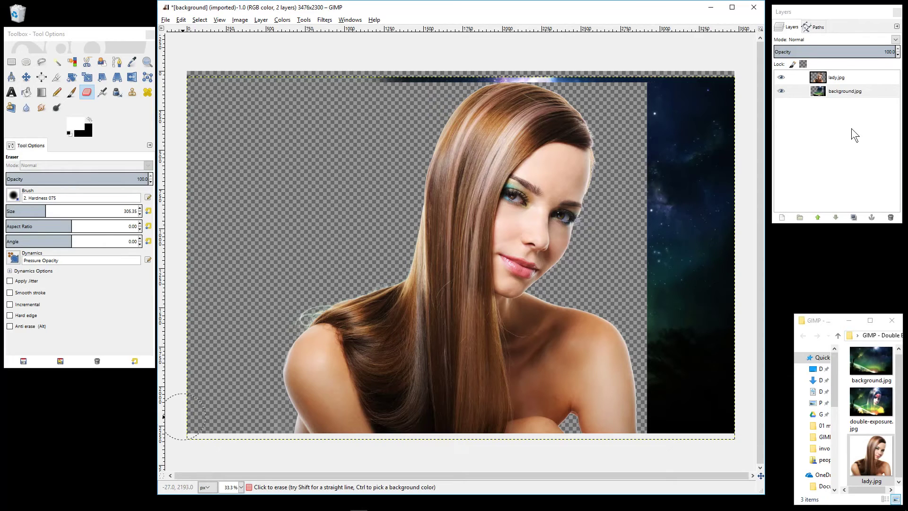
Create a 3476 x 2300 px layer filled with White and place it beneath the background.jpg layer
left_click(834, 92)
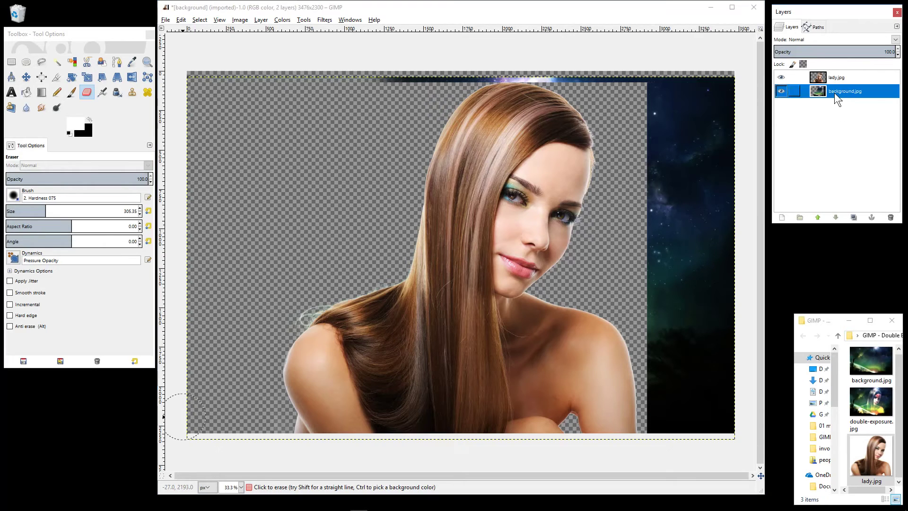
left_click(780, 217)
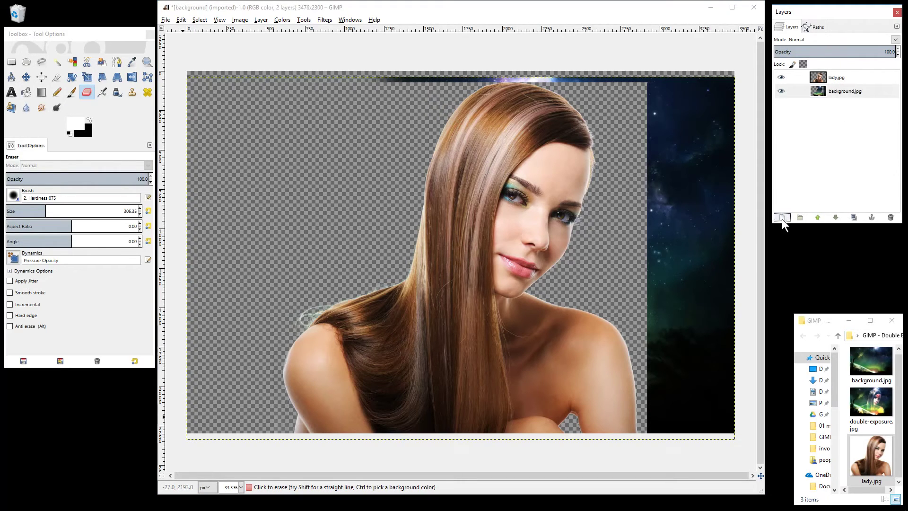
left_click(782, 219)
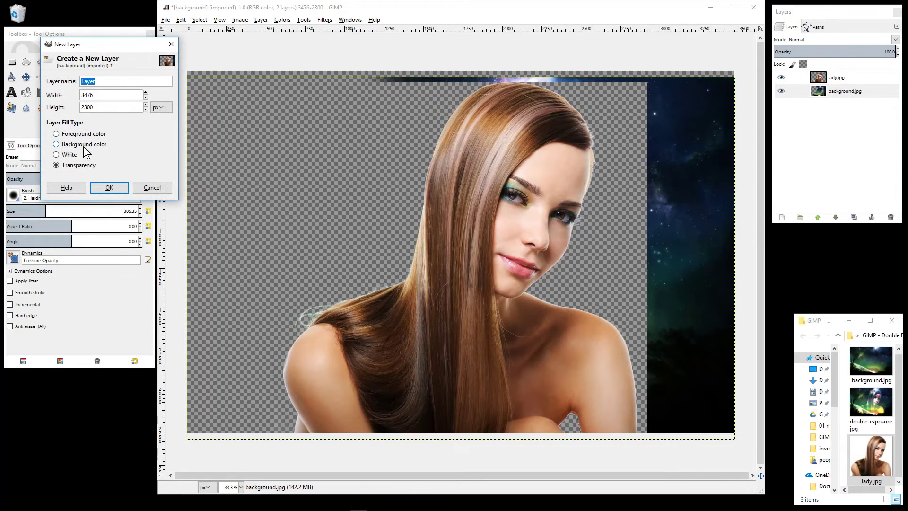
left_click(67, 156)
left_click(111, 187)
left_click_drag(107, 55, 130, 35)
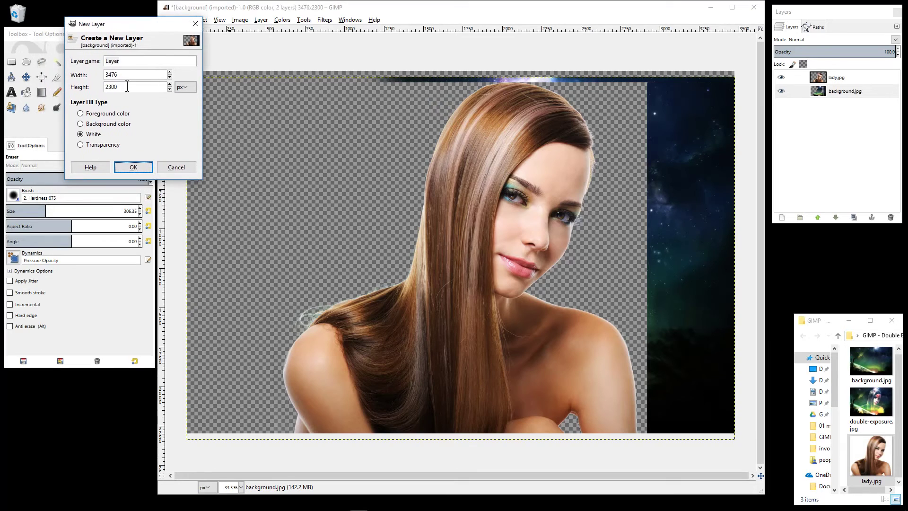
left_click(133, 165)
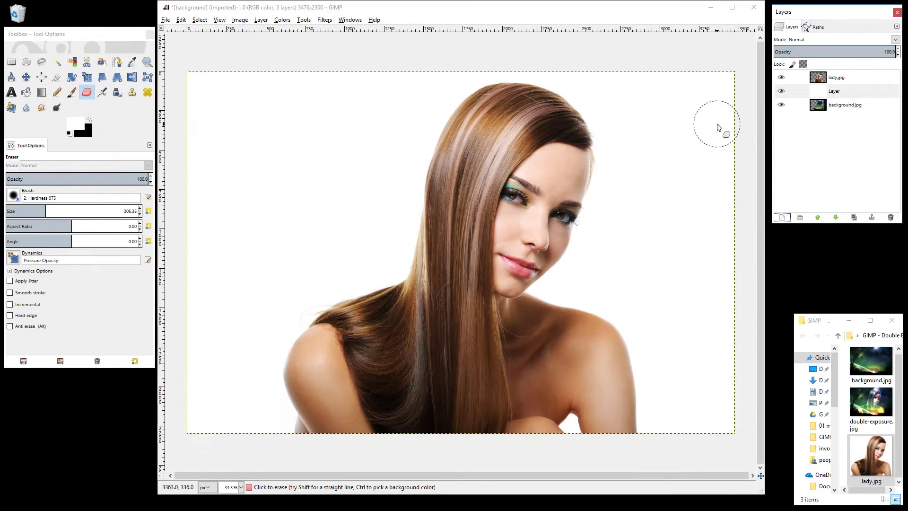
mouse_move(839, 92)
left_mouse_down()
mouse_move(842, 120)
mouse_move(840, 103)
left_mouse_up()
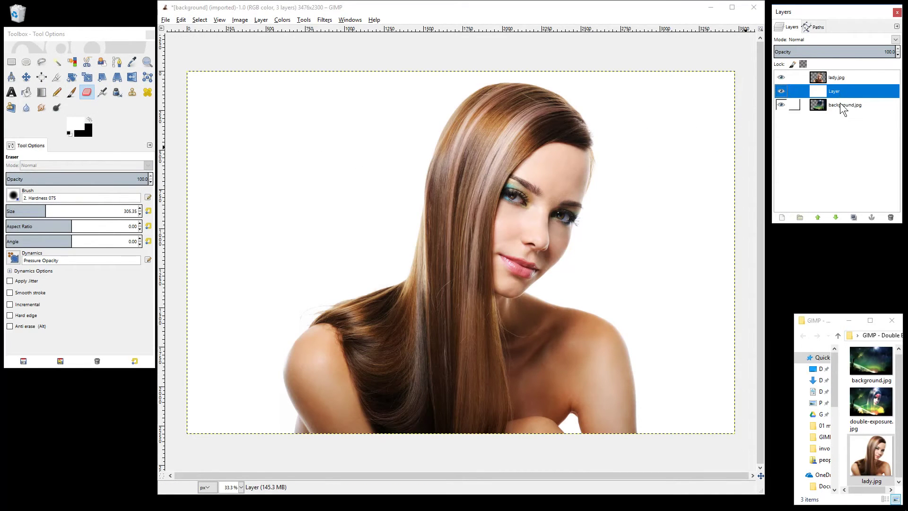
left_click(836, 217)
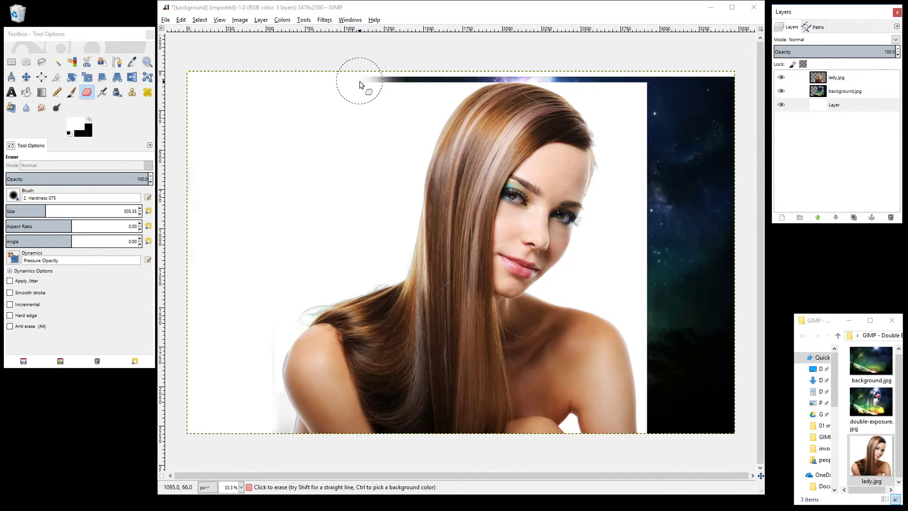
Erase the leftover strip of background.jpg along the image's upper edge, to the left of the lady's head
left_click_drag(365, 85, 403, 78)
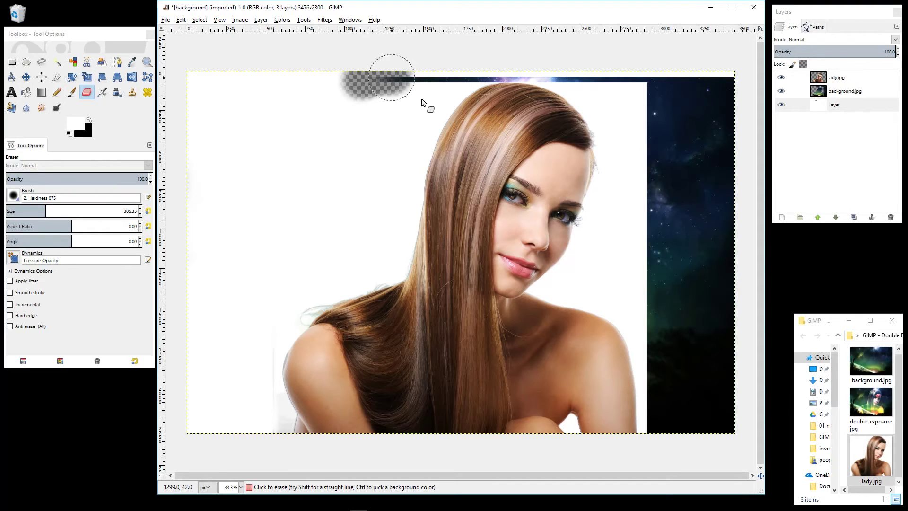
left_click(830, 106)
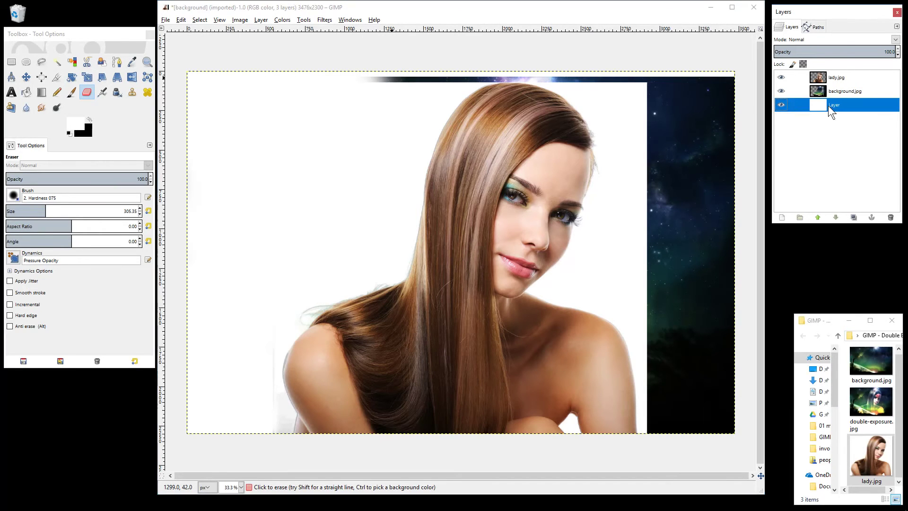
left_click(839, 92)
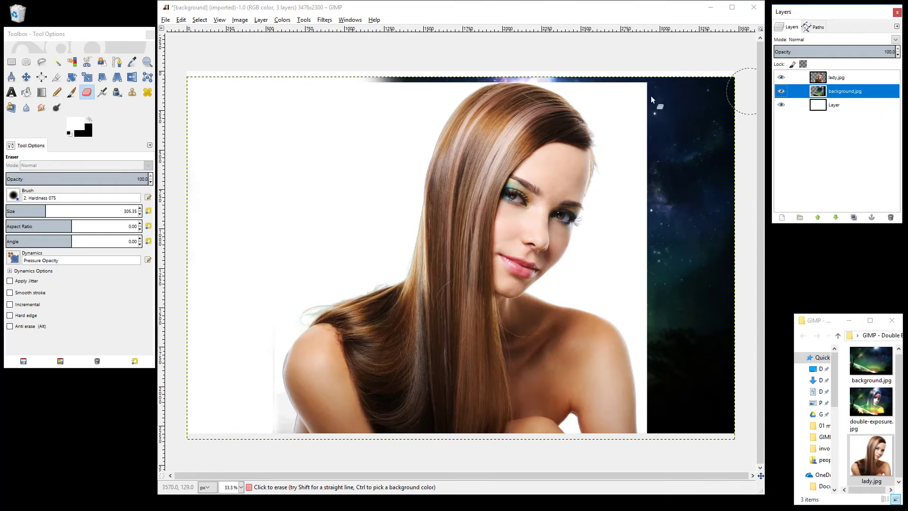
left_click(374, 81)
mouse_move(374, 80)
left_mouse_down()
mouse_move(444, 70)
mouse_move(400, 77)
mouse_move(444, 77)
left_mouse_up()
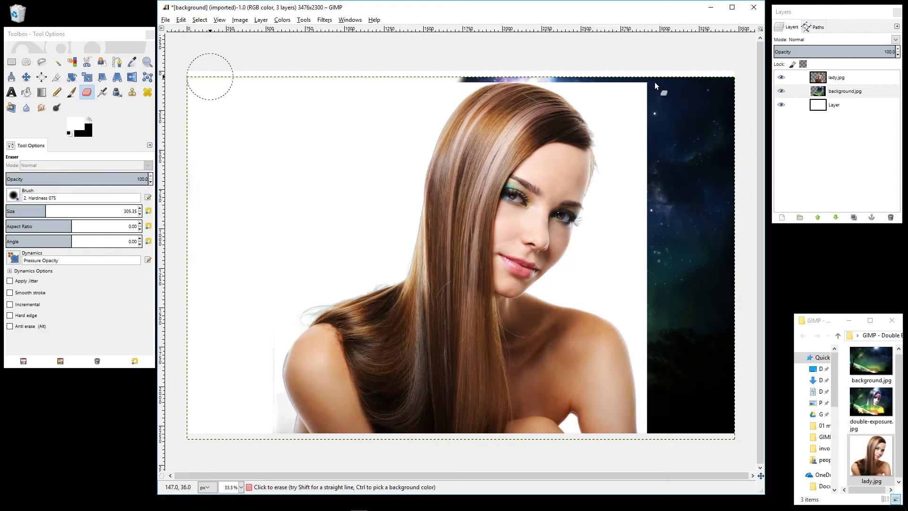
Erase the landscape to the right of the lady on background.jpg, enlarging the eraser to 624.03
mouse_move(654, 81)
left_mouse_down()
mouse_move(665, 122)
mouse_move(651, 73)
mouse_move(664, 121)
mouse_move(659, 178)
mouse_move(651, 119)
mouse_move(650, 167)
mouse_move(662, 371)
left_mouse_up()
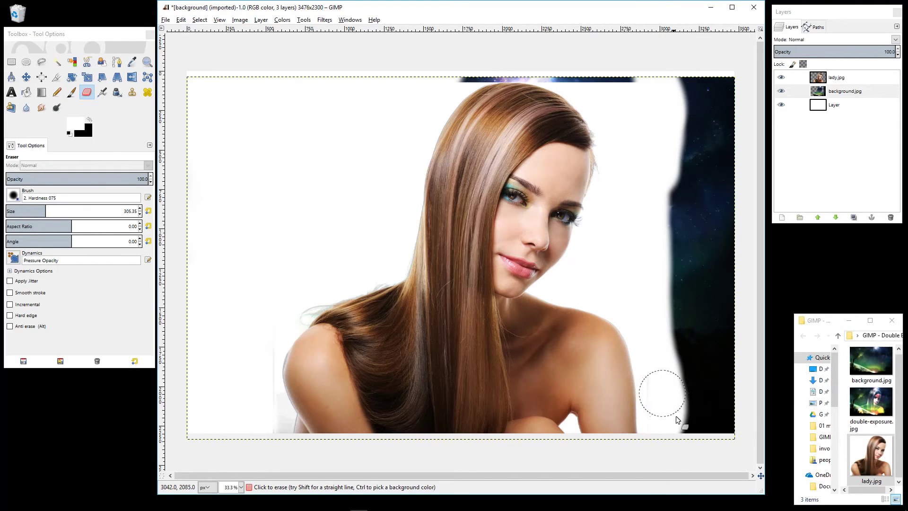
mouse_move(676, 416)
left_mouse_down()
mouse_move(700, 437)
mouse_move(731, 424)
mouse_move(708, 393)
left_mouse_up()
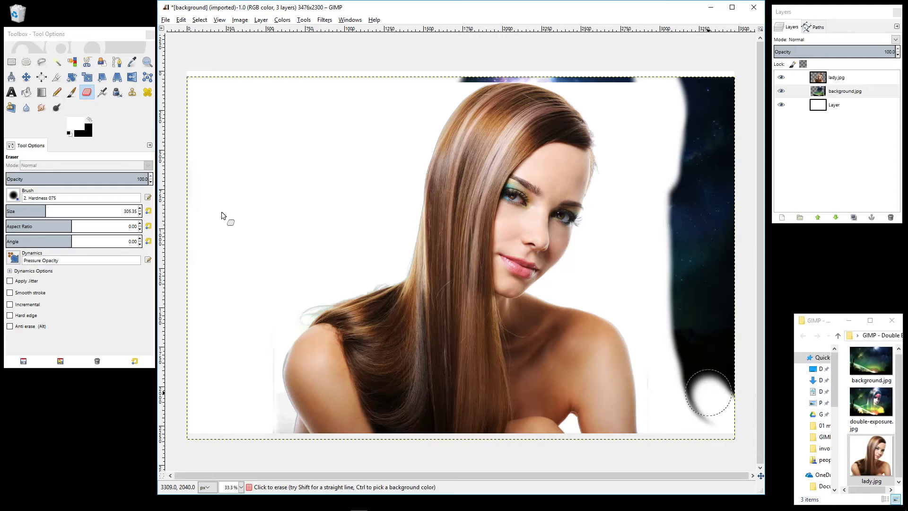
left_click(88, 212)
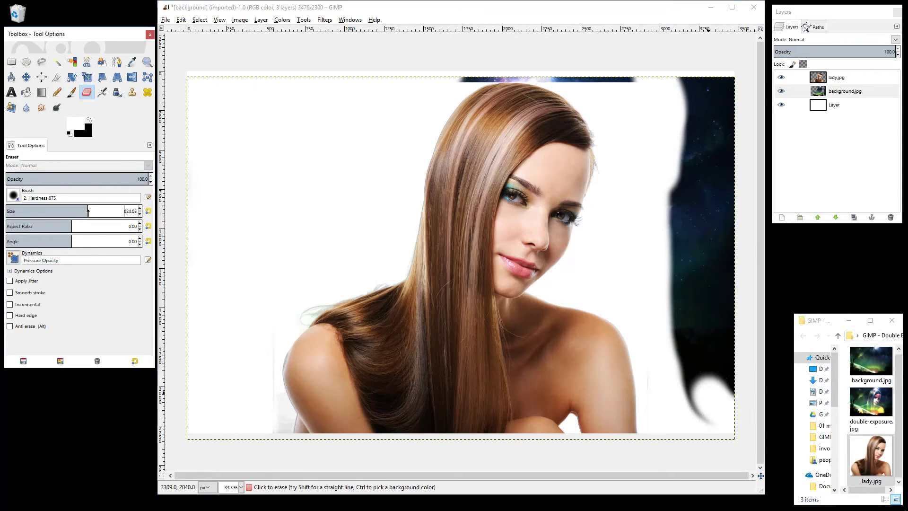
mouse_move(675, 350)
left_mouse_down()
mouse_move(706, 359)
mouse_move(708, 415)
mouse_move(693, 76)
mouse_move(708, 67)
mouse_move(729, 151)
mouse_move(720, 387)
mouse_move(712, 165)
mouse_move(667, 85)
mouse_move(615, 69)
left_mouse_up()
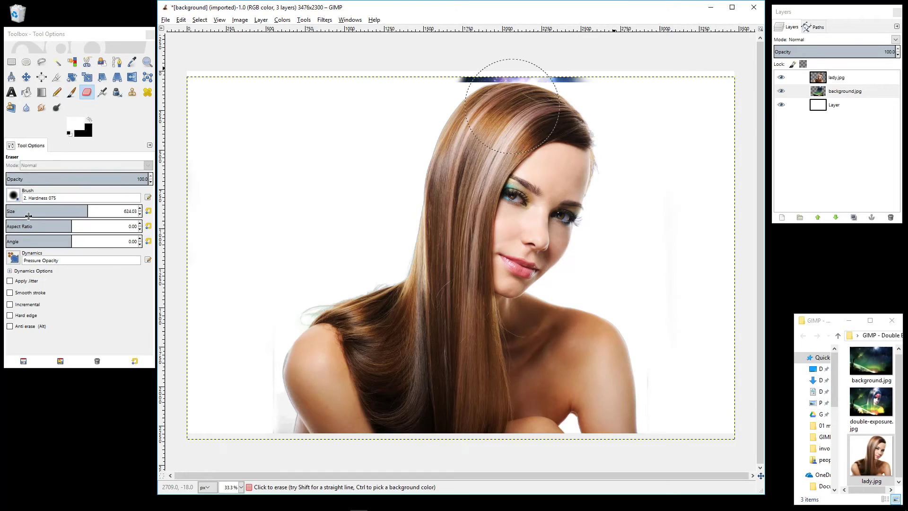
Set the eraser size to 90.52 and erase the landscape strip above the lady's head and the faint remnants beside her
left_click_drag(21, 211, 17, 211)
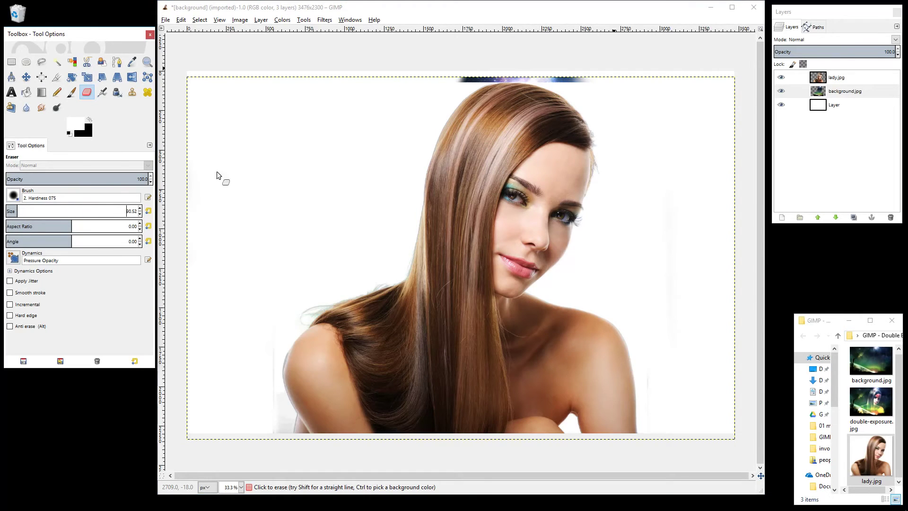
left_click(453, 83)
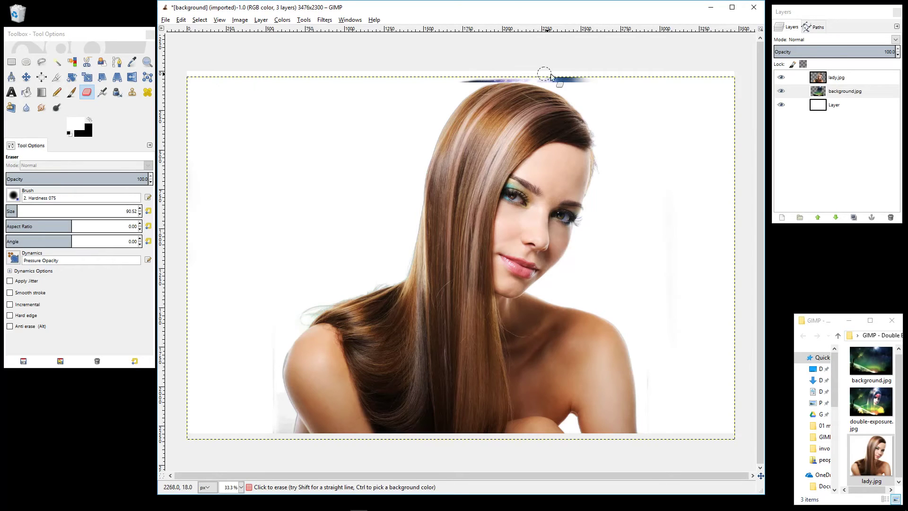
left_click_drag(583, 81, 567, 86)
left_click_drag(539, 79, 465, 82)
mouse_move(488, 81)
left_mouse_down()
mouse_move(545, 76)
mouse_move(489, 73)
mouse_move(482, 79)
mouse_move(498, 76)
mouse_move(369, 94)
left_mouse_up()
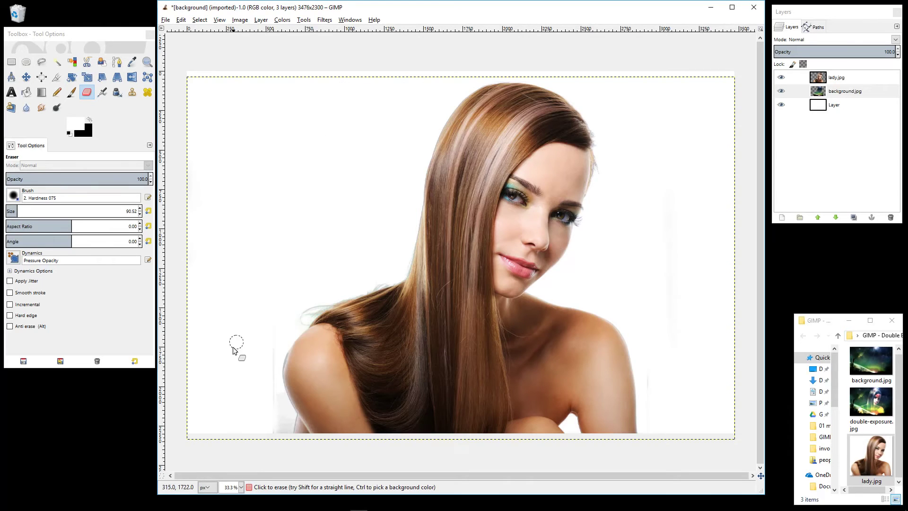
mouse_move(281, 451)
left_mouse_down()
mouse_move(284, 418)
mouse_move(285, 435)
mouse_move(264, 431)
mouse_move(282, 291)
mouse_move(279, 224)
mouse_move(263, 203)
left_mouse_up()
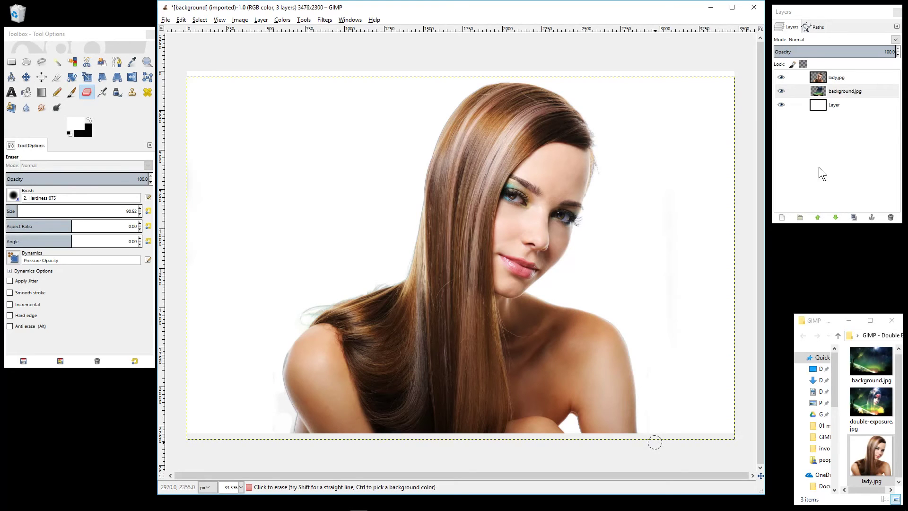
Check the background.jpg layer by switching its visibility off and on, and select the white layer beneath it
left_click(781, 91)
left_click(783, 92)
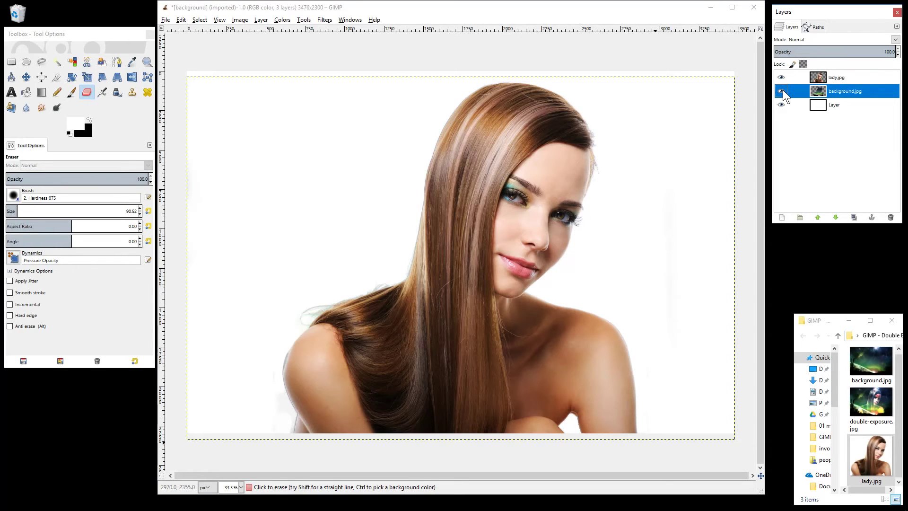
left_click(832, 106)
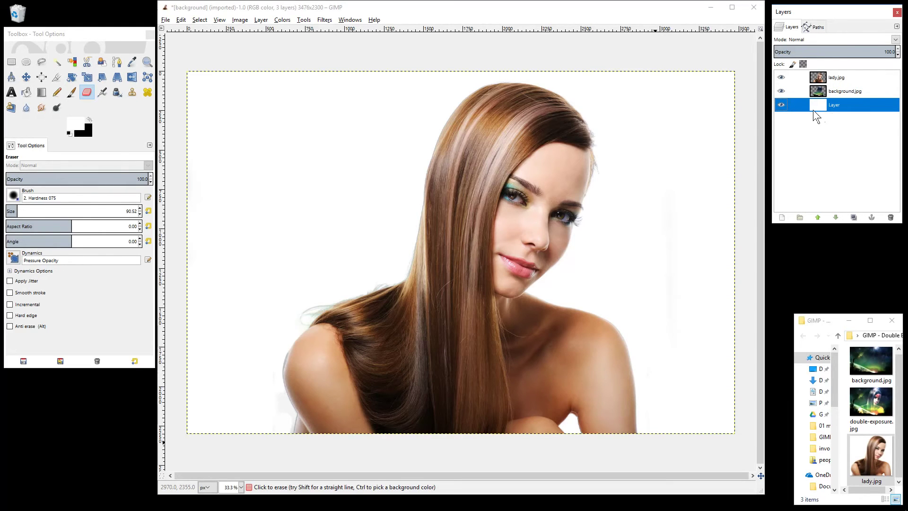
left_click(892, 217)
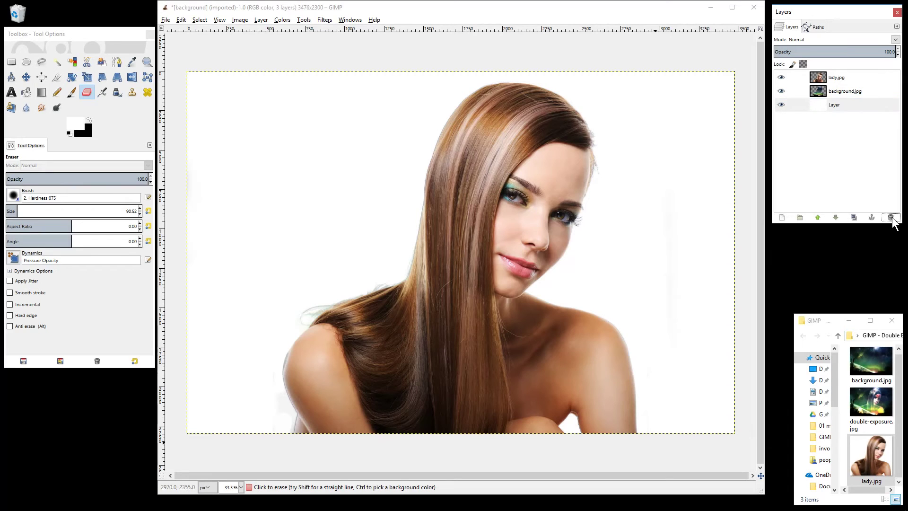
left_click(845, 110)
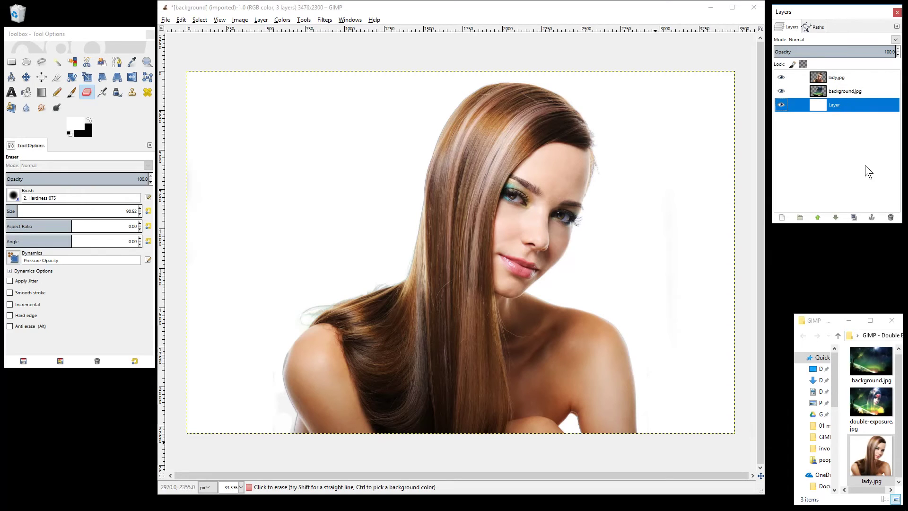
Delete the plain white layer at the bottom of the layer stack, changing to the Move tool along the way
left_click(891, 218)
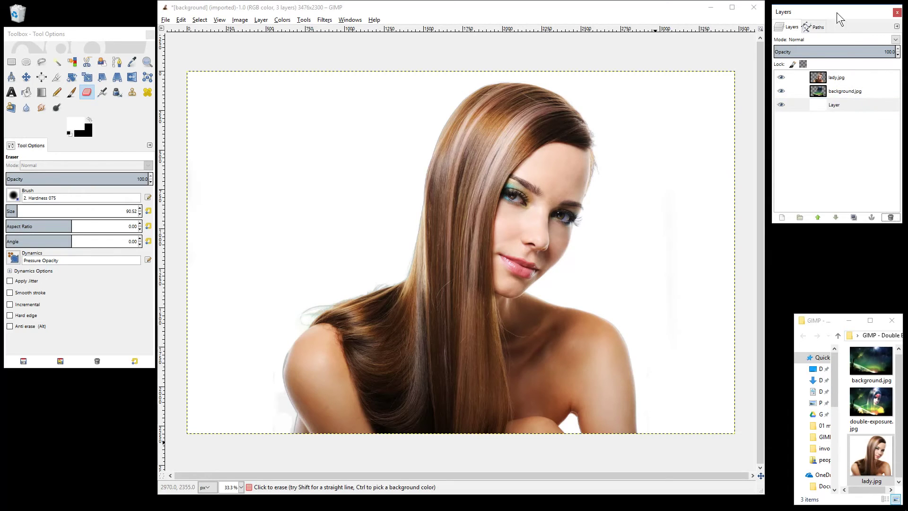
left_click_drag(838, 13, 836, 20)
left_click(838, 113)
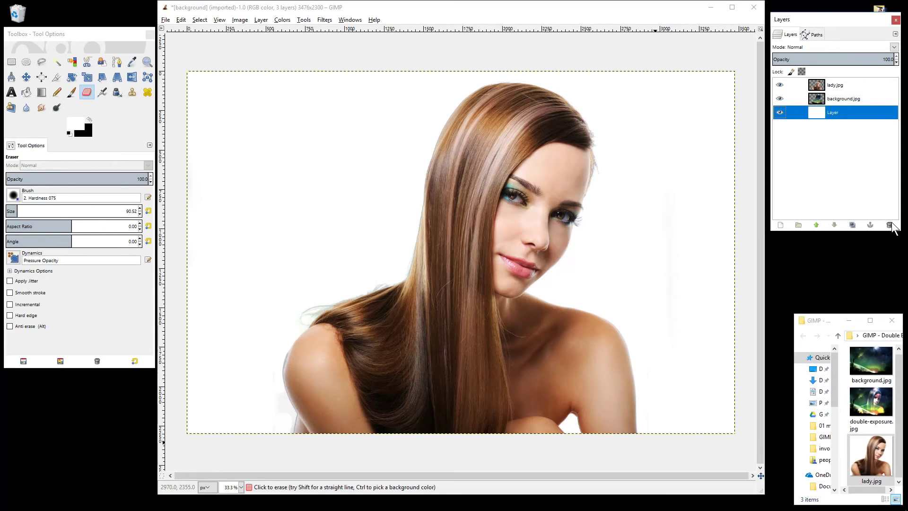
left_click(891, 225)
left_click(839, 115)
left_click(890, 226)
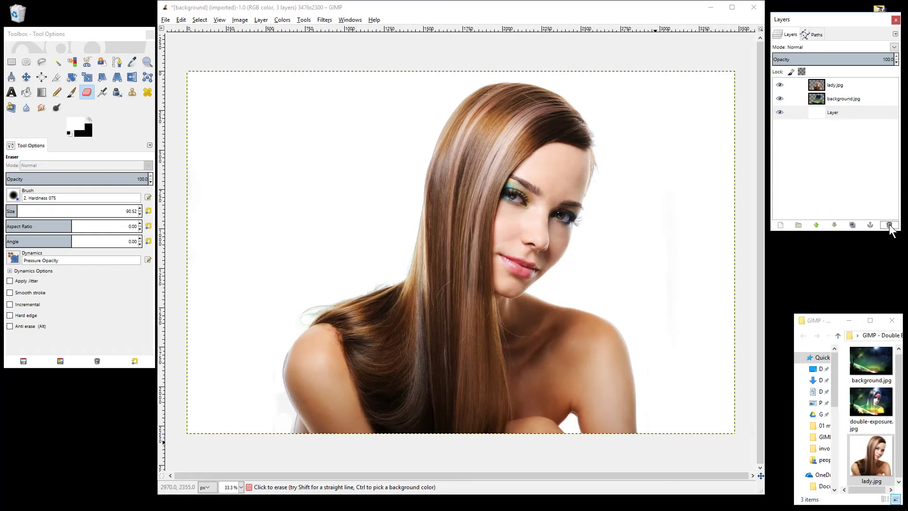
left_click(809, 112)
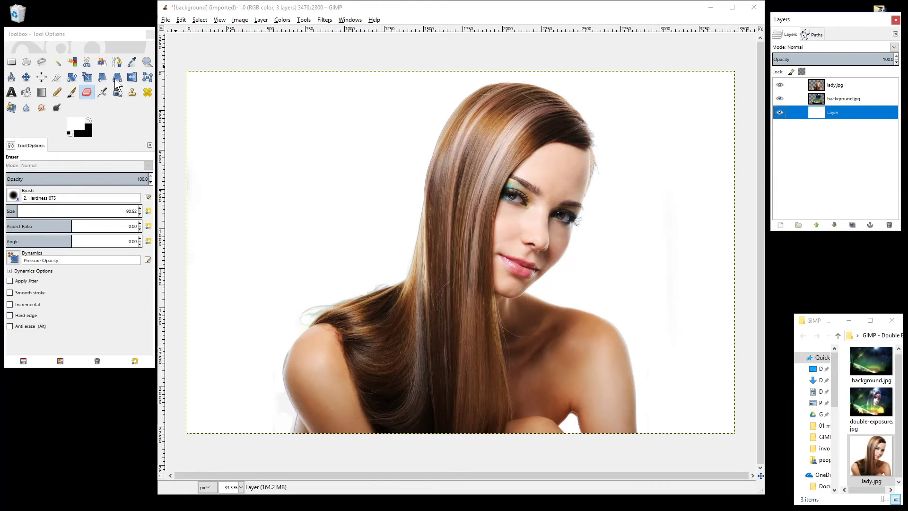
left_click(26, 77)
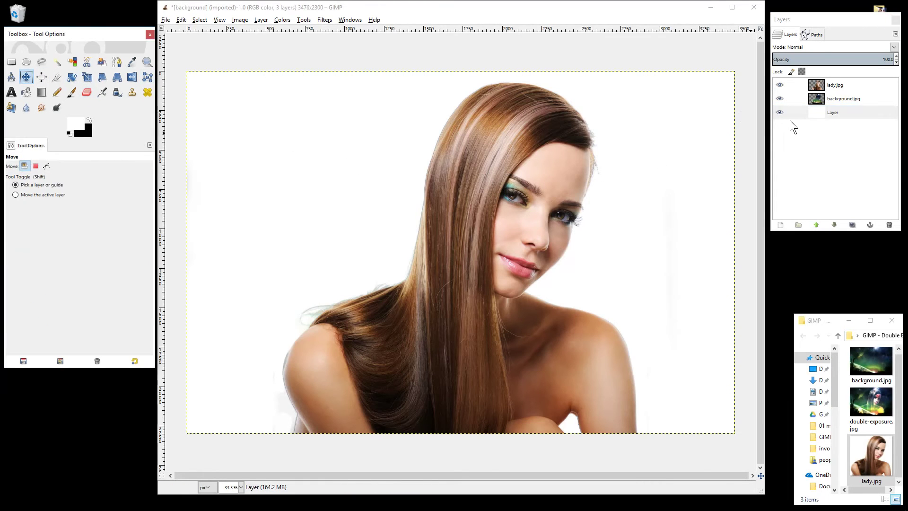
left_click(813, 112)
left_click(891, 226)
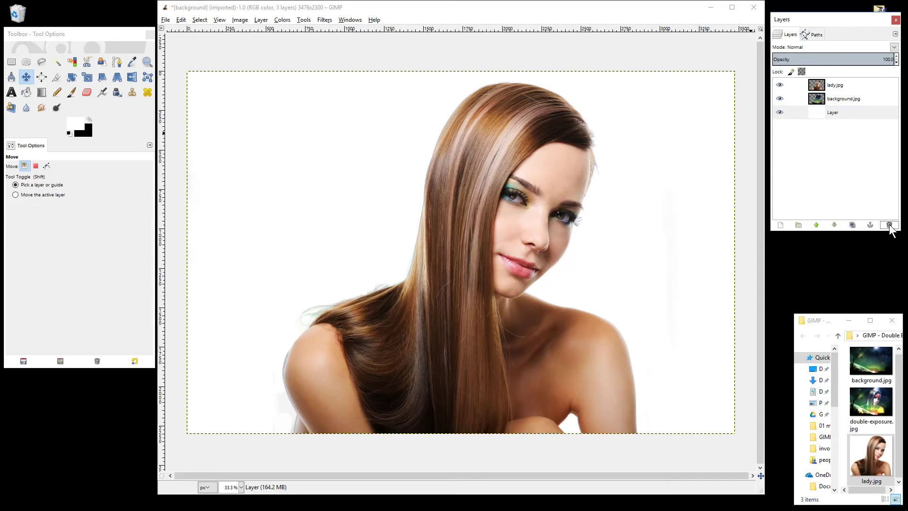
right_click(817, 115)
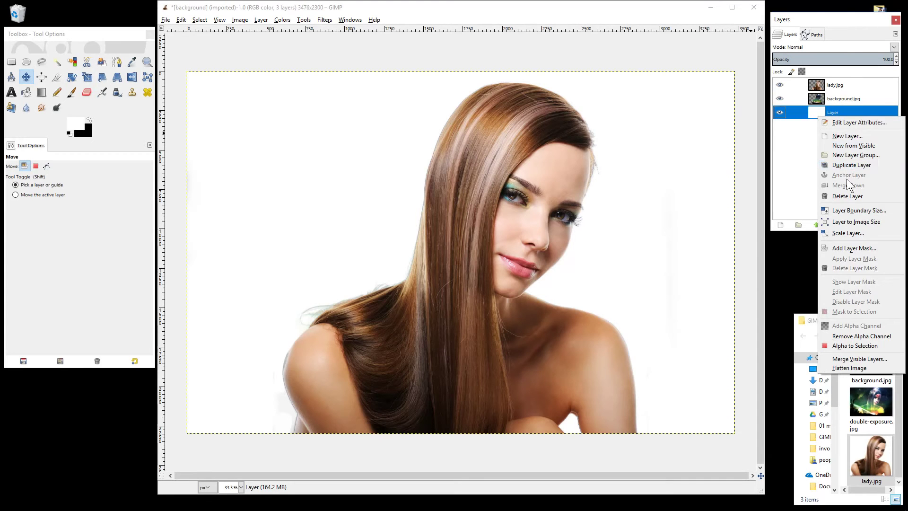
left_click(849, 196)
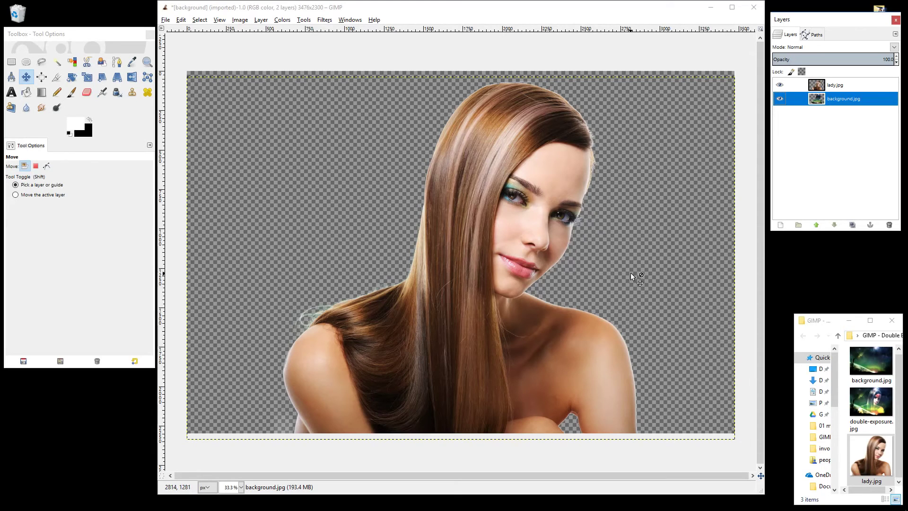
Add background.jpg from the project folder as a new layer and lower it to the bottom of the layer stack
left_click(868, 363)
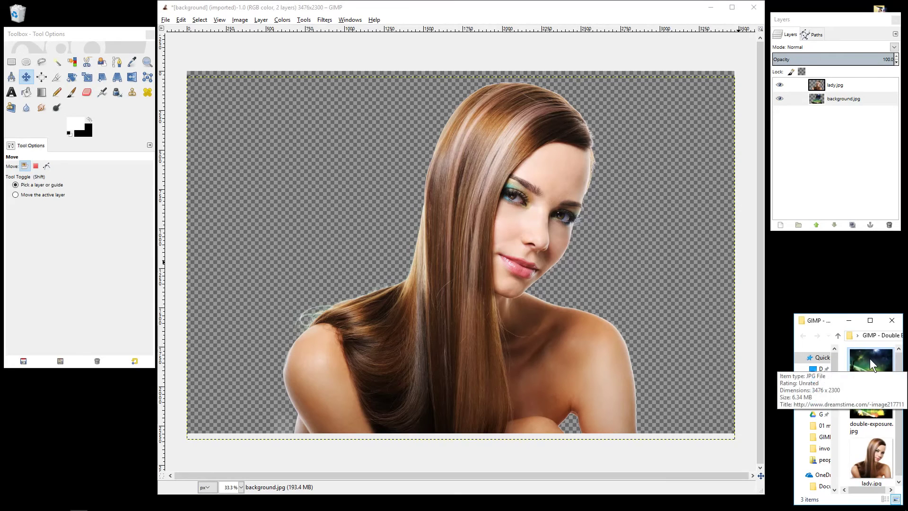
left_click_drag(870, 359, 379, 211)
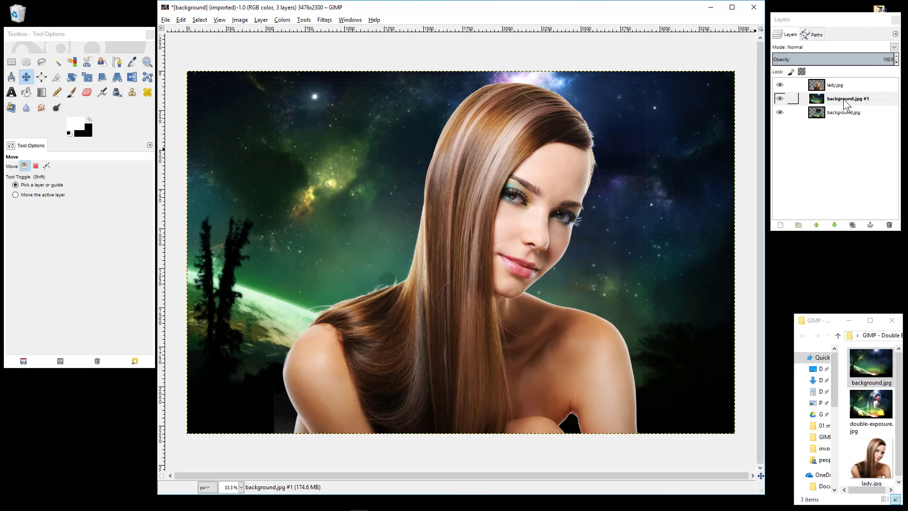
left_click(847, 100)
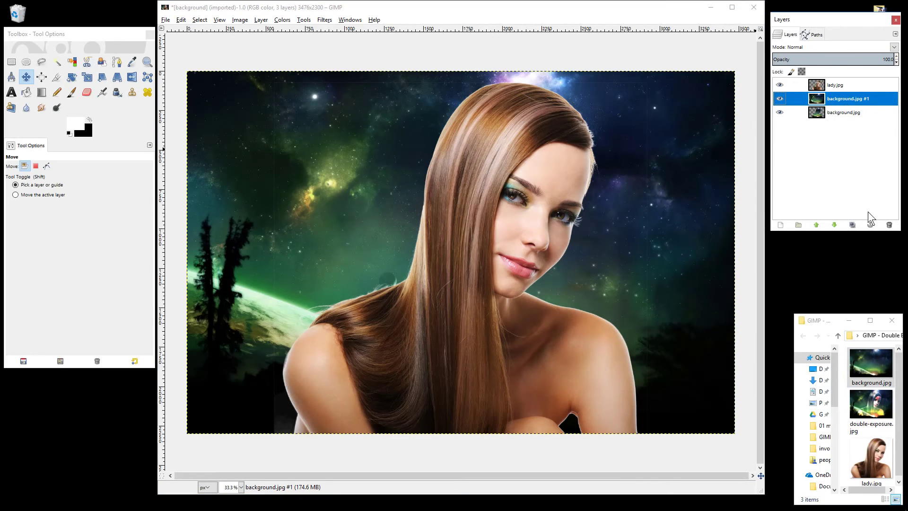
left_click(835, 224)
left_click(841, 100)
left_click(835, 225)
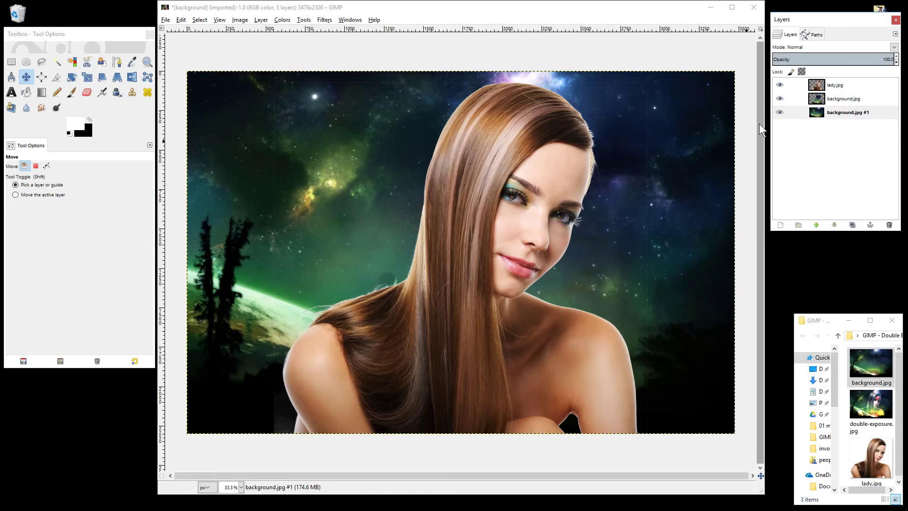
Examine the lady.jpg and background.jpg layers up close for leftover seams in the starry area beside the lady's face
left_click(840, 88)
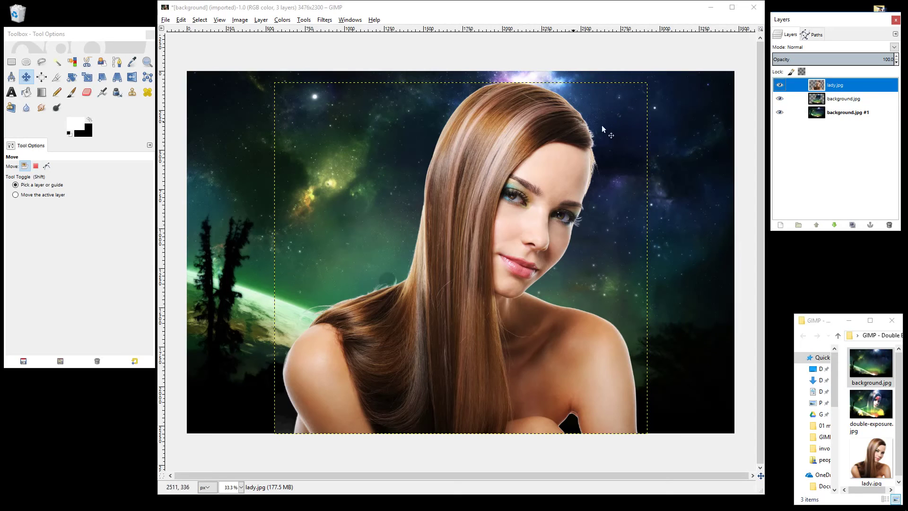
left_click(839, 99)
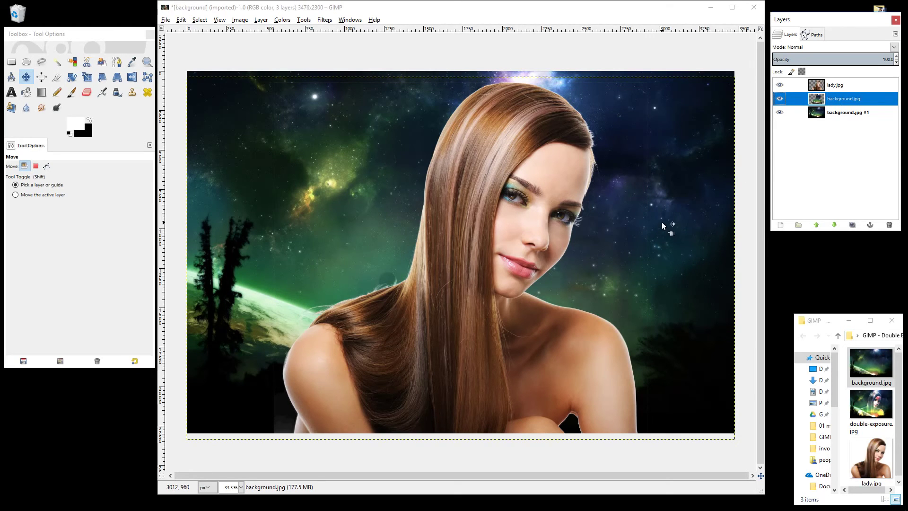
scroll(662, 223, "up", 1, "ctrl")
scroll(663, 222, "up", 2, "ctrl")
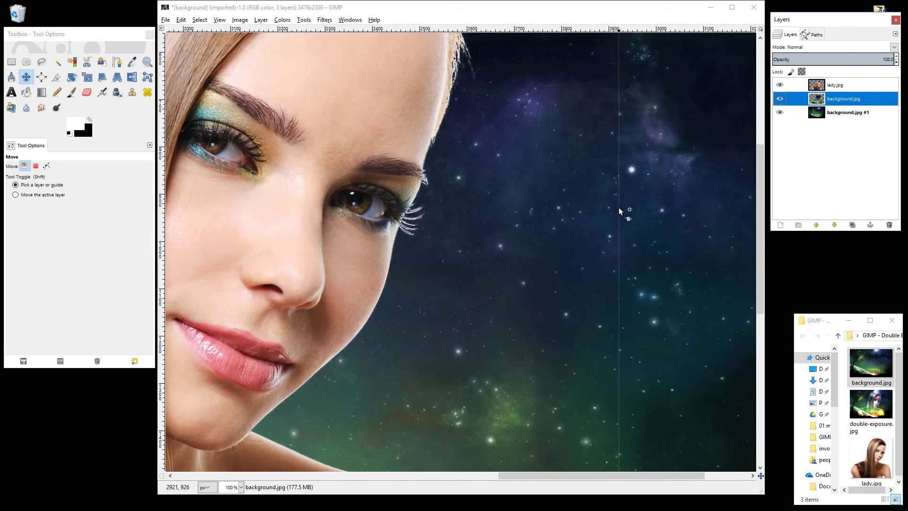
scroll(619, 220, "down", 3, "ctrl")
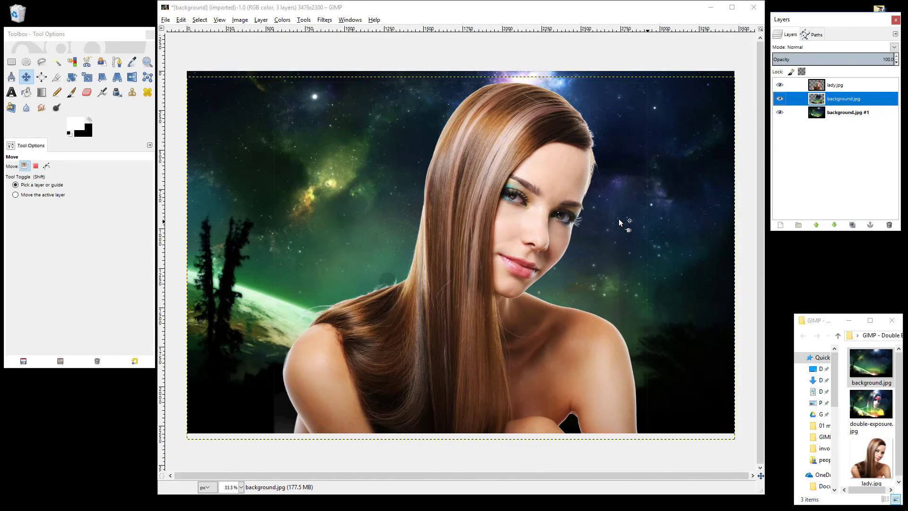
scroll(619, 219, "up", 1, "ctrl")
scroll(619, 218, "down", 1, "ctrl")
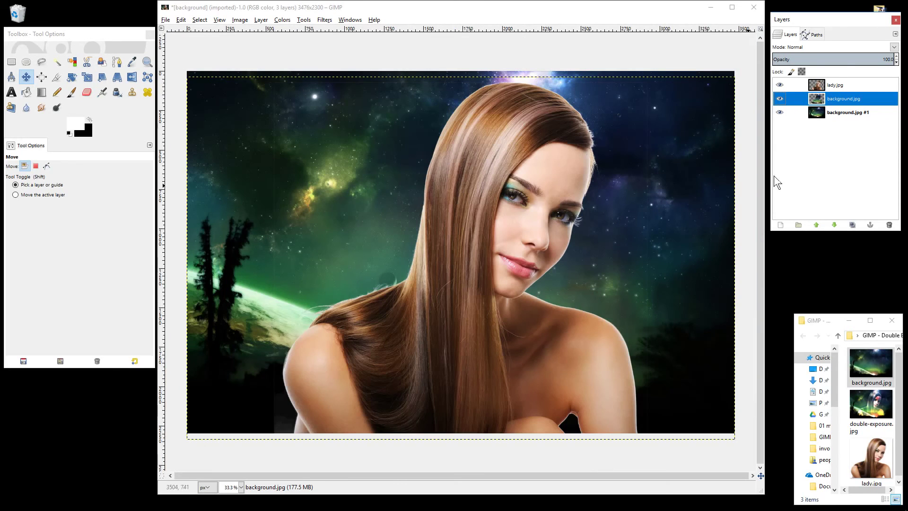
Erase the faint leftover line along the lady.jpg layer's left boundary in one straight stroke with the Eraser at size 90.52
left_click(836, 86)
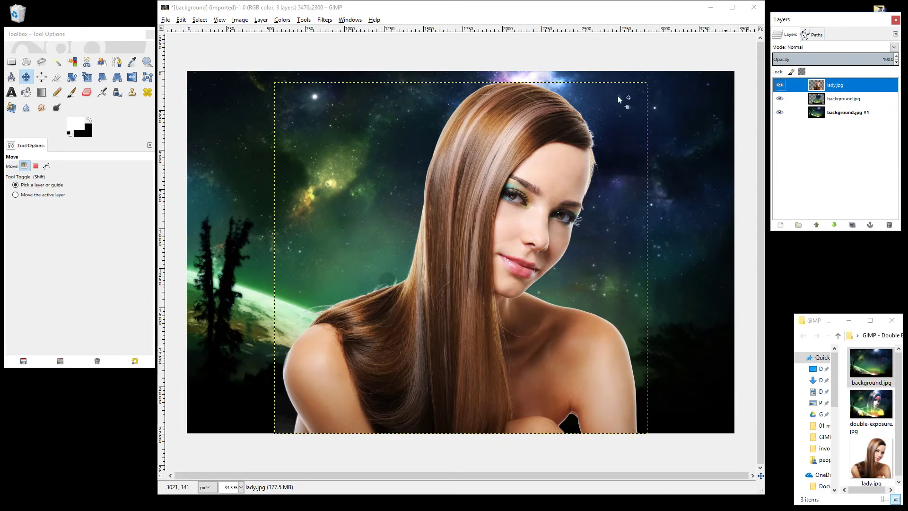
left_click(76, 91)
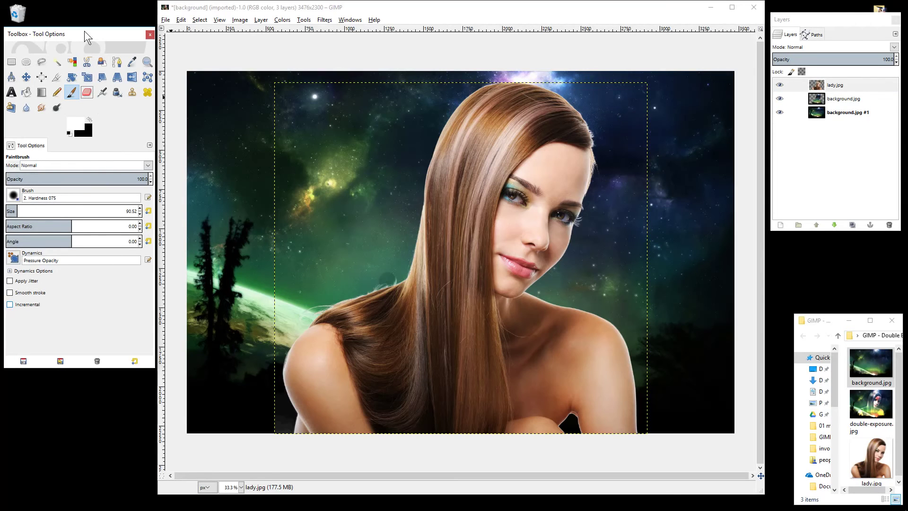
mouse_move(85, 31)
left_mouse_down()
mouse_move(89, 15)
mouse_move(75, 36)
left_mouse_up()
left_click(80, 98)
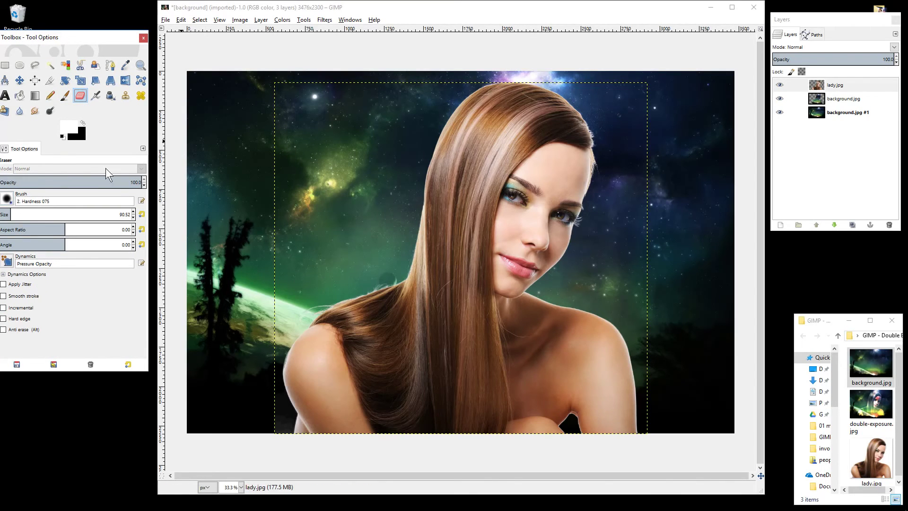
left_click(275, 88)
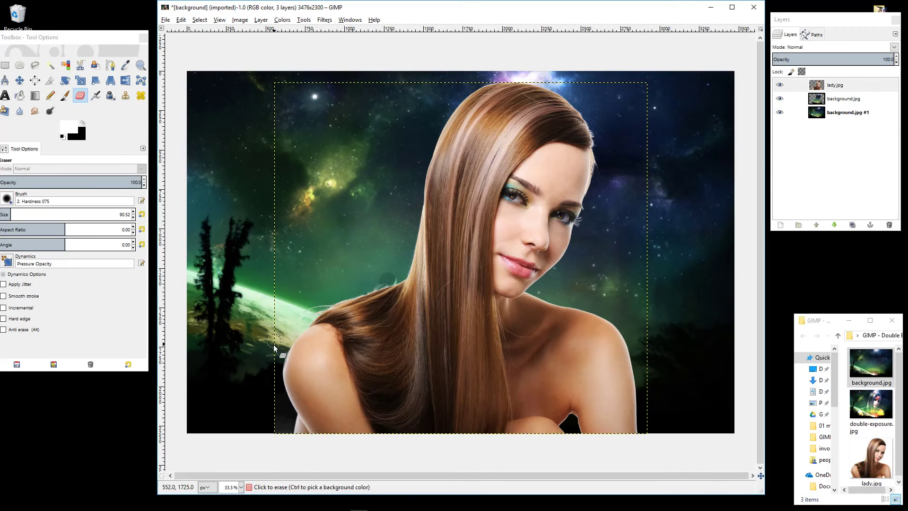
left_click_drag(274, 387, 275, 445)
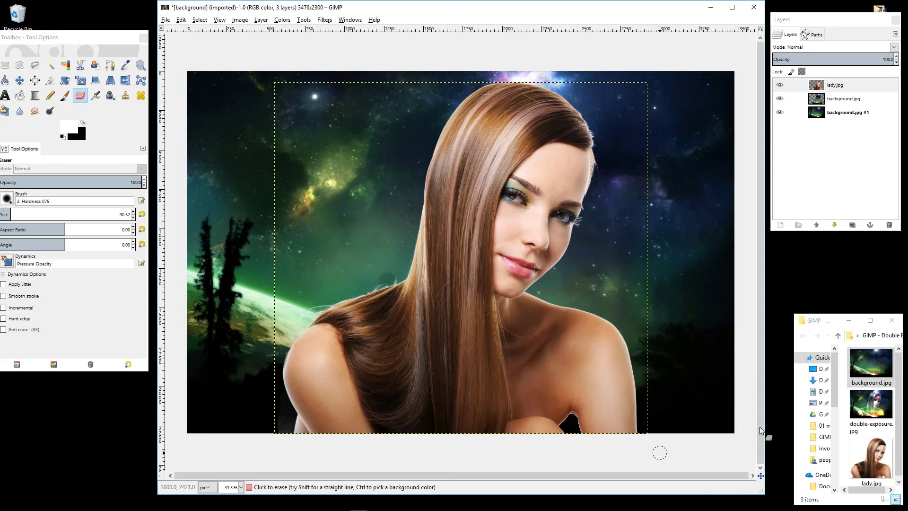
Select the masked background.jpg layer with the Move tool active and compare the image with that layer hidden and shown
left_click(844, 100)
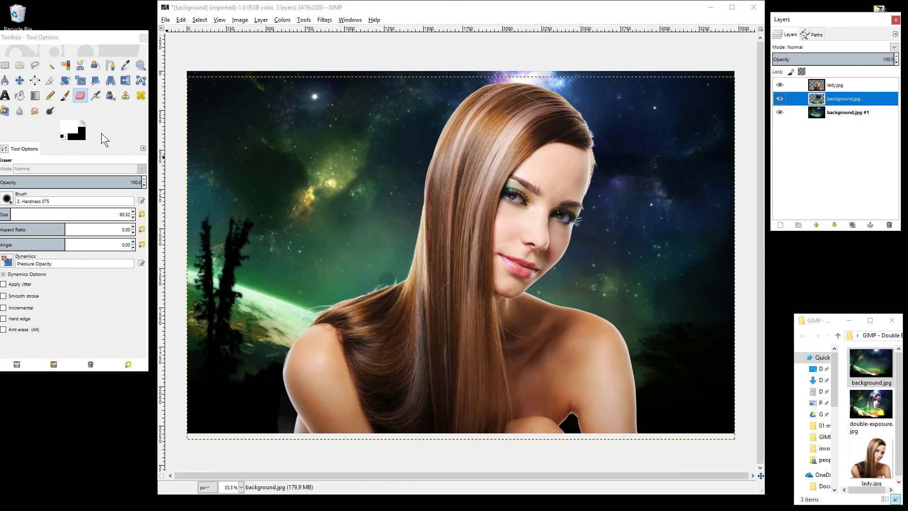
left_click(20, 80)
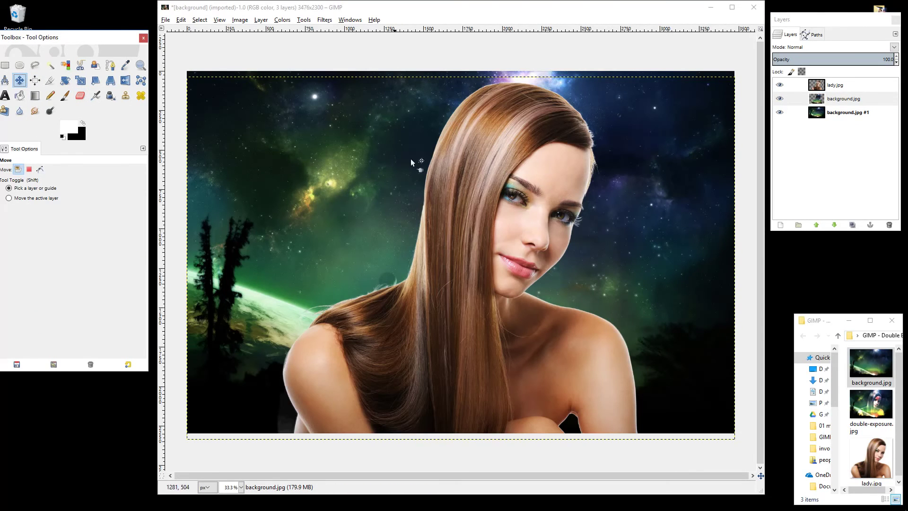
left_click(780, 98)
left_click(780, 99)
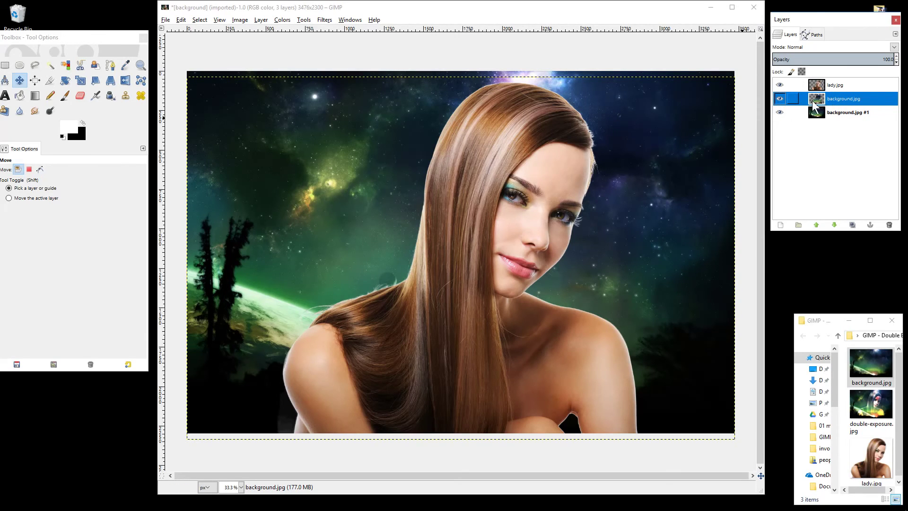
Select the lady.jpg layer and set its blend mode to Dodge
left_click(833, 86)
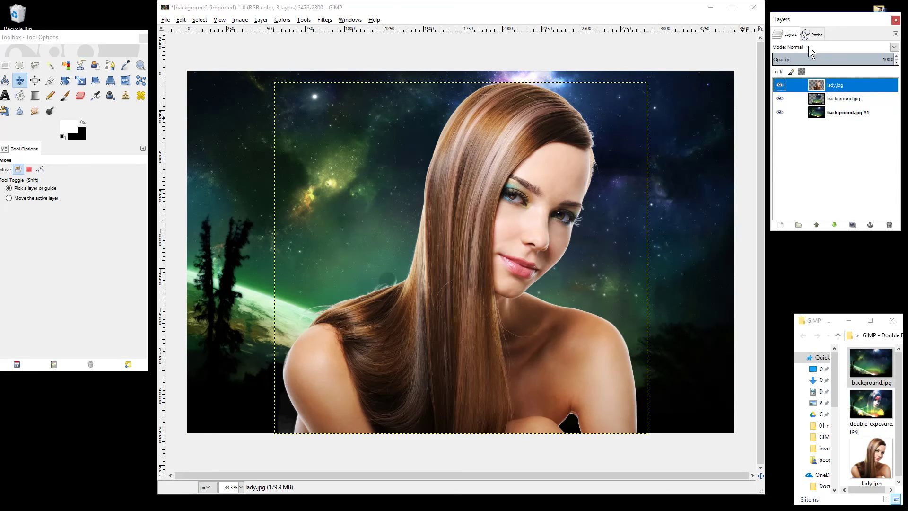
left_click(895, 47)
left_click(897, 48)
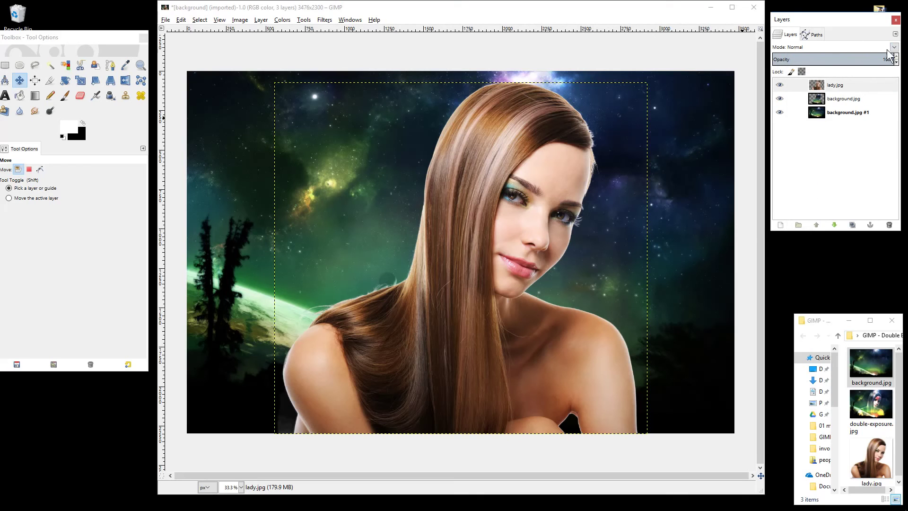
left_click(887, 49)
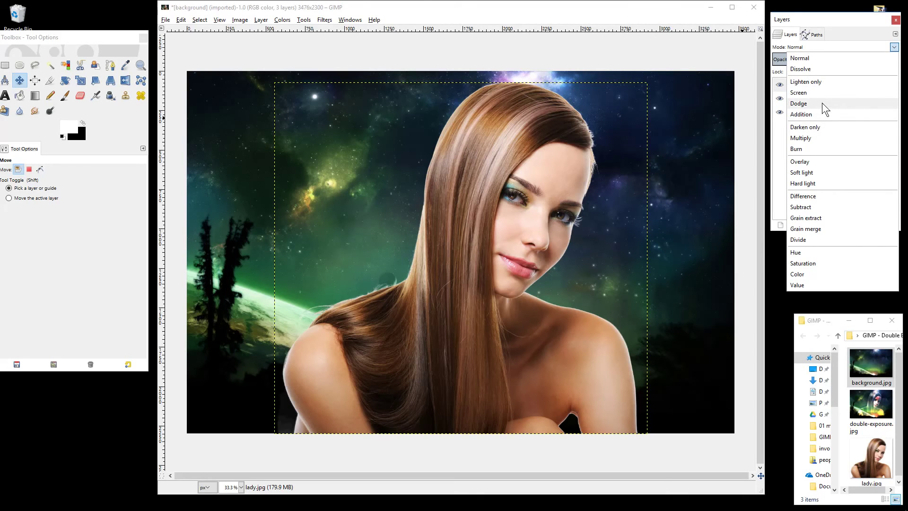
left_click(825, 104)
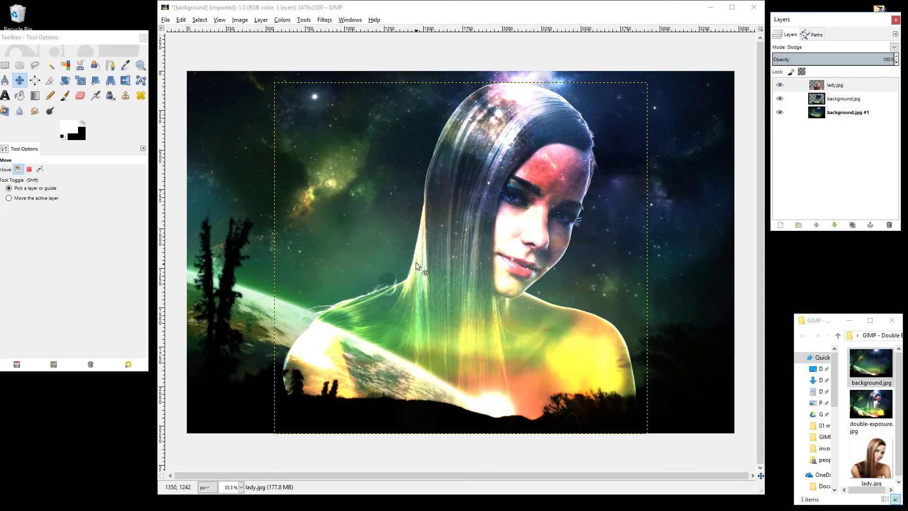
Try the Subtract, Grain extract and Multiply blend modes in turn on the lady.jpg layer
left_click(894, 47)
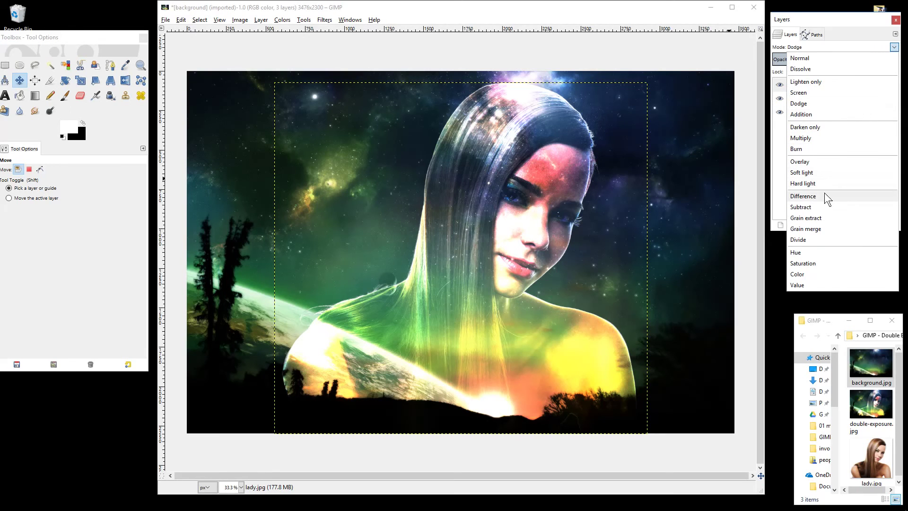
left_click(821, 209)
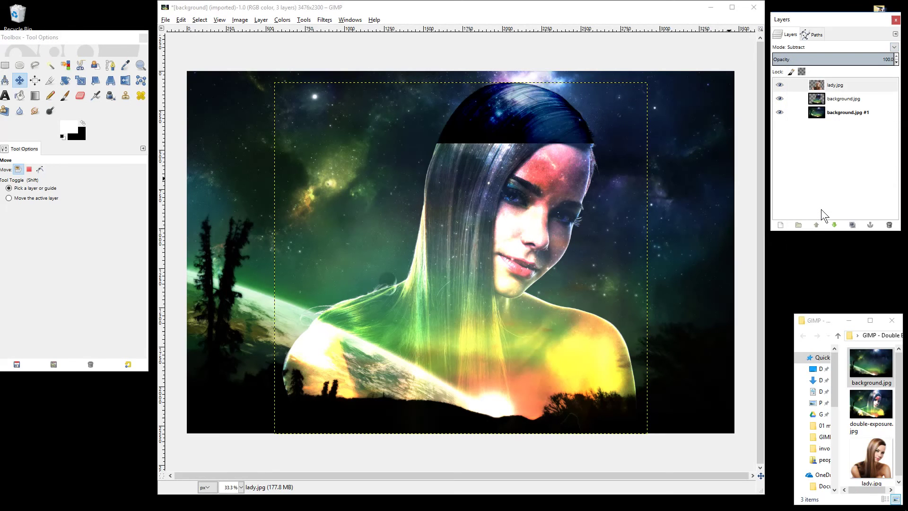
left_click(887, 48)
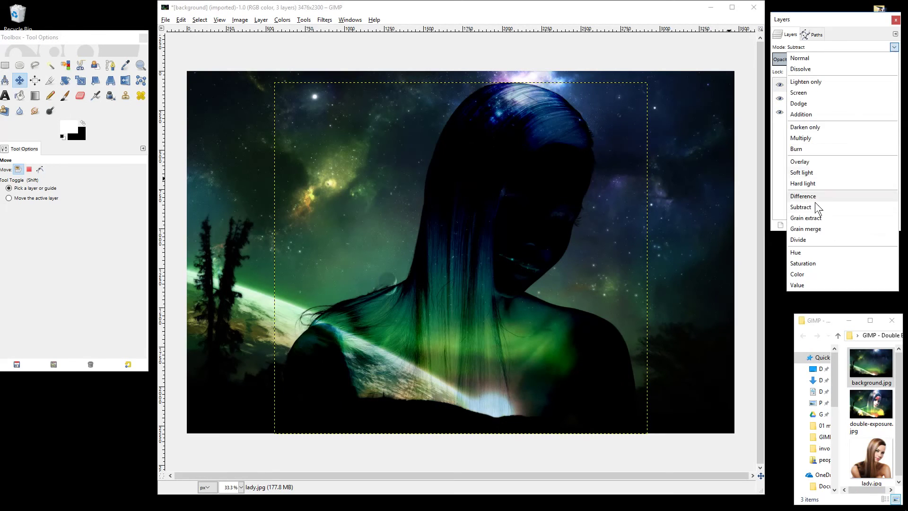
left_click(812, 218)
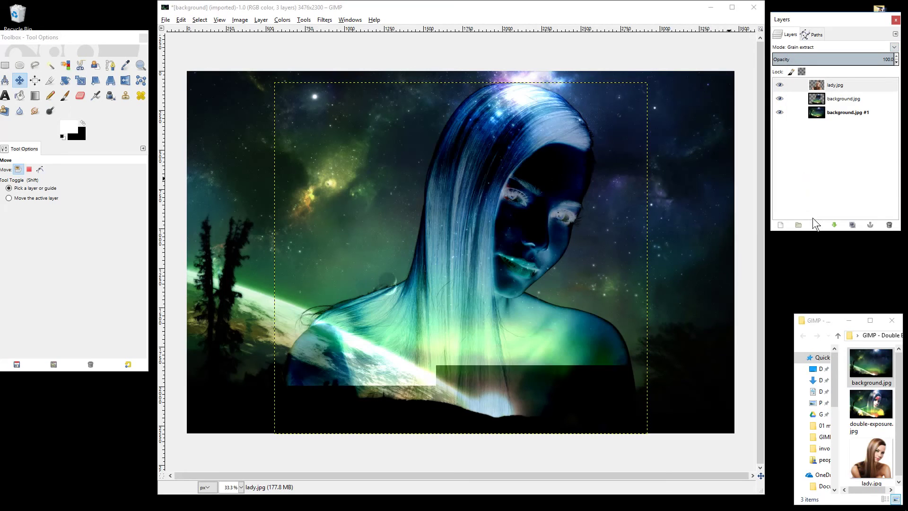
left_click(895, 47)
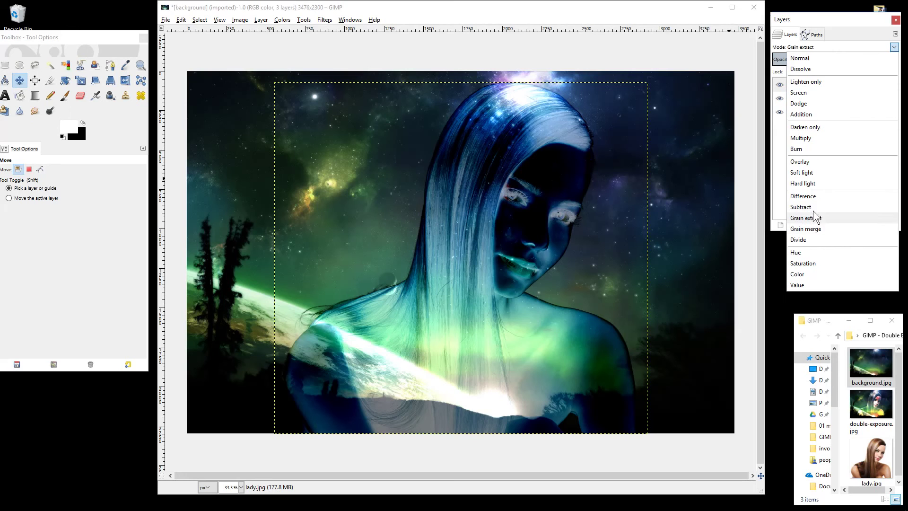
left_click(821, 138)
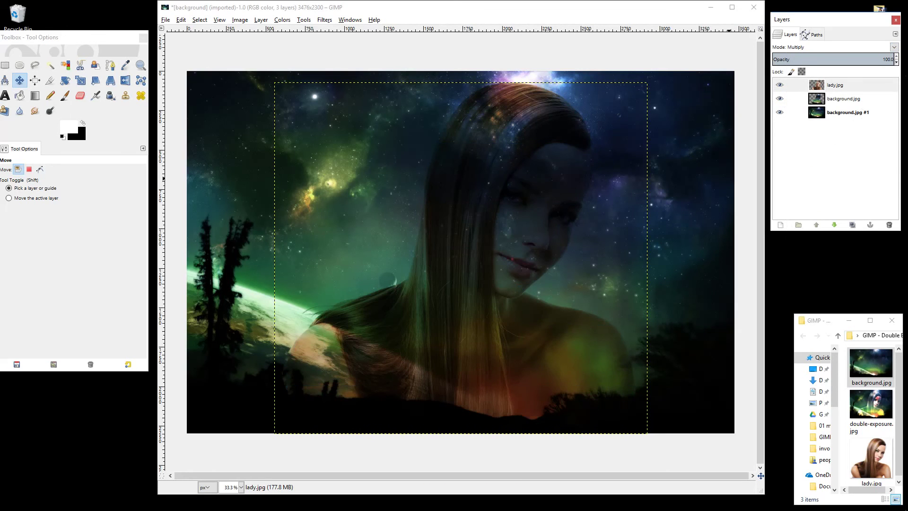
Try the Addition and Burn blend modes in turn on the lady.jpg layer
left_click(893, 48)
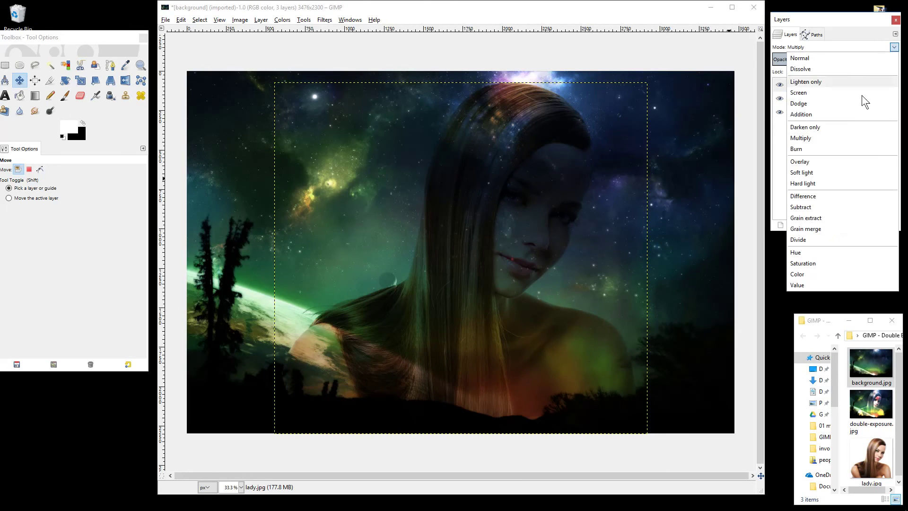
left_click(848, 119)
left_click(894, 47)
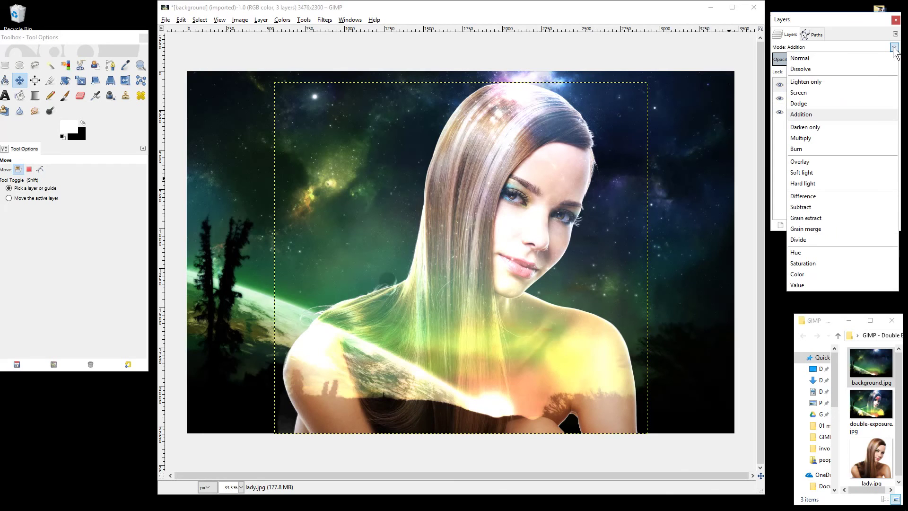
left_click(849, 149)
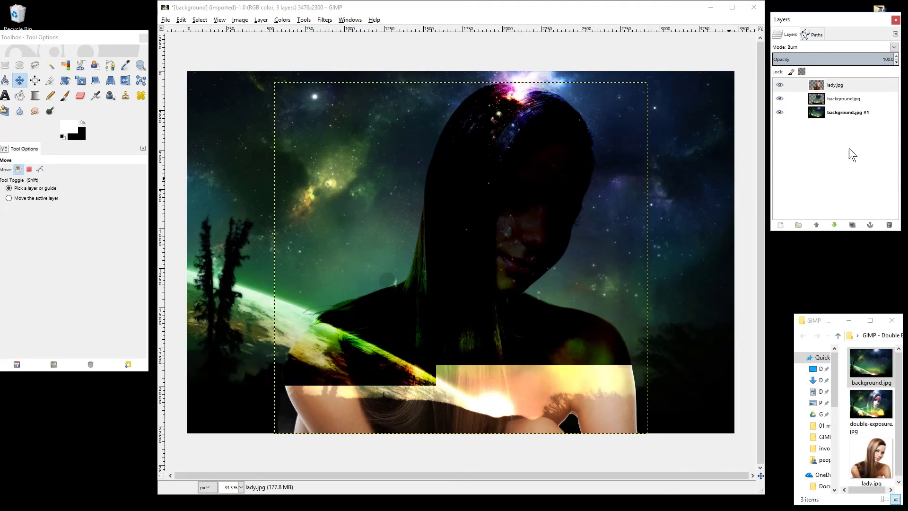
Set the lady.jpg layer's blend mode back to Dodge
left_click(894, 47)
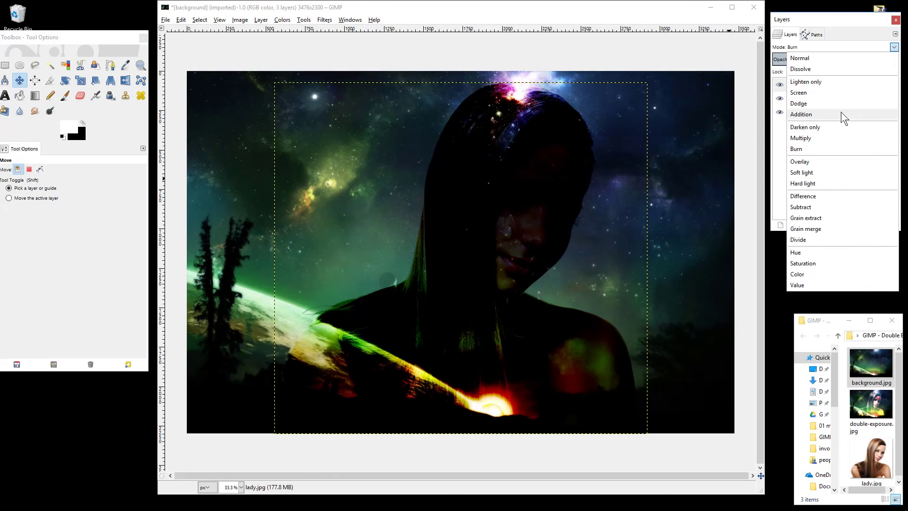
key("Escape")
key("Up")
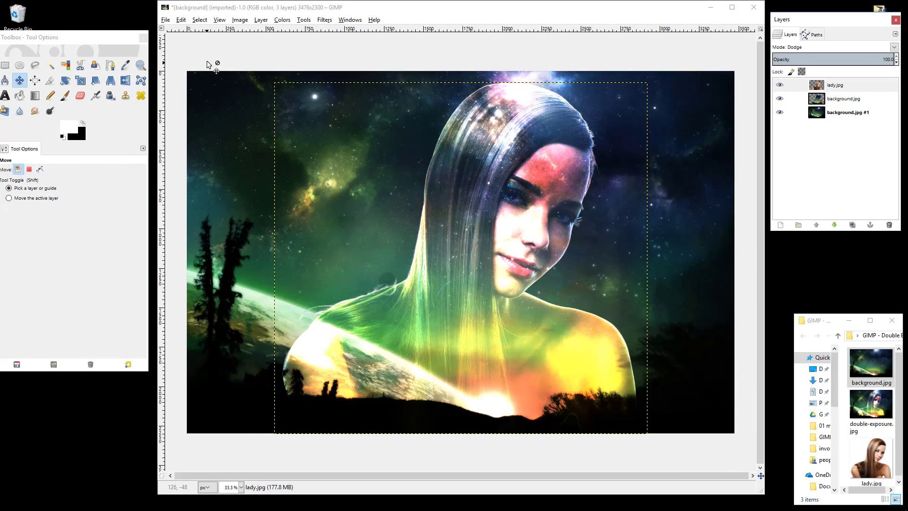
Save the layered project as double-exposure.xcf in the GIMP - Double Exposure Tutorial folder
left_click(165, 20)
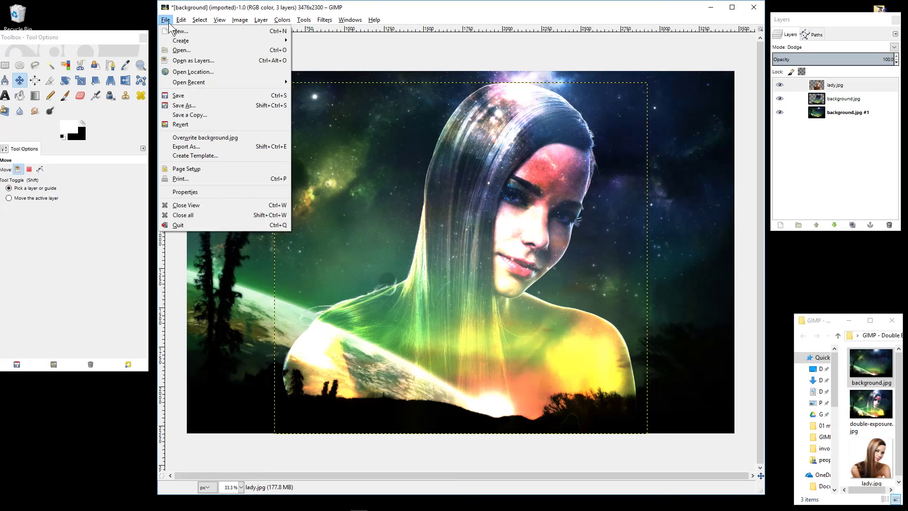
left_click(178, 96)
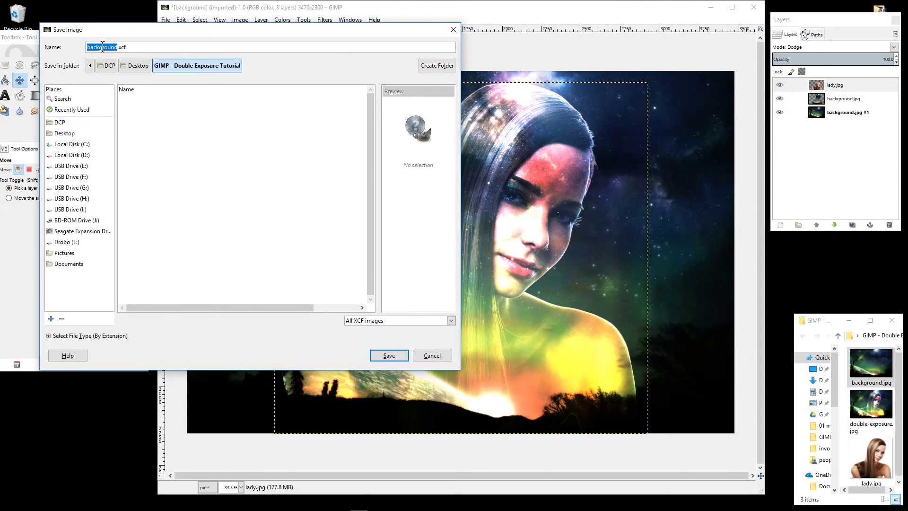
type("double-exposure")
key("Return")
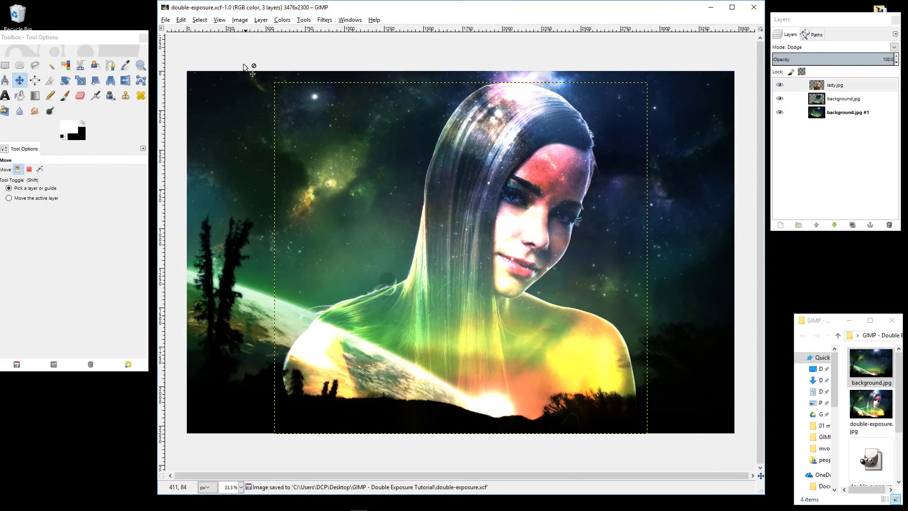
Export the image as double-exposure.jpg at JPEG quality 100, replacing the existing file in the GIMP - Double Exposure Tutorial folder
left_click(165, 20)
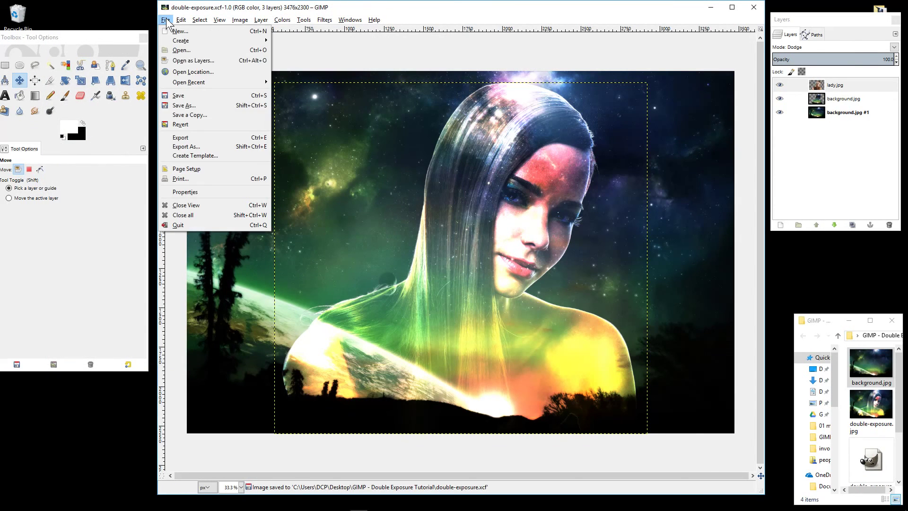
left_click(185, 137)
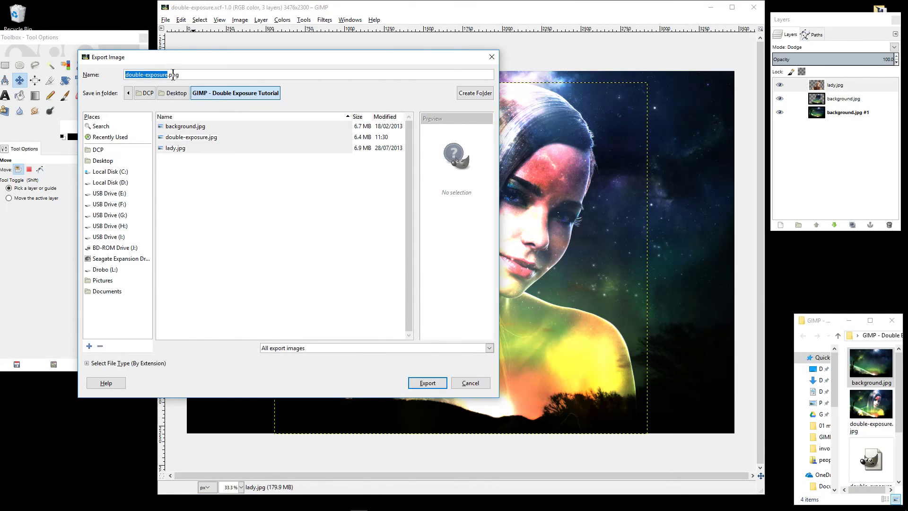
left_click(215, 138)
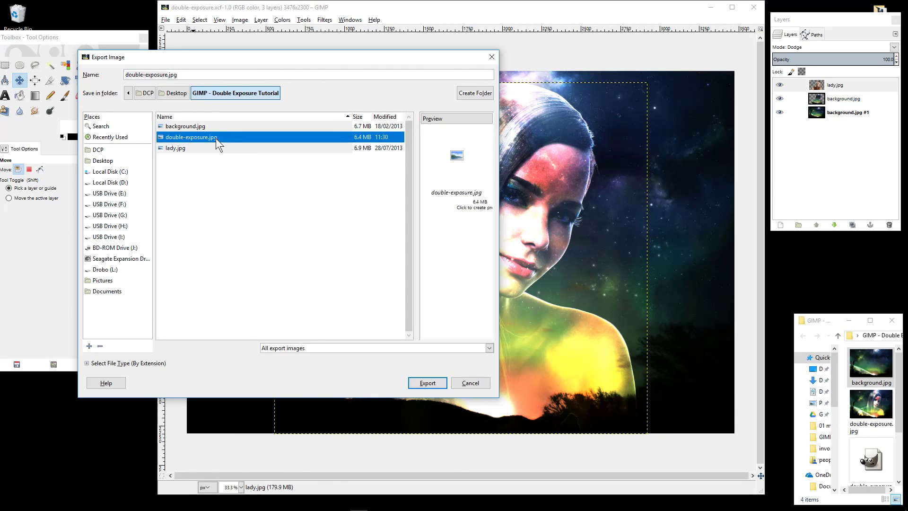
left_click(430, 379)
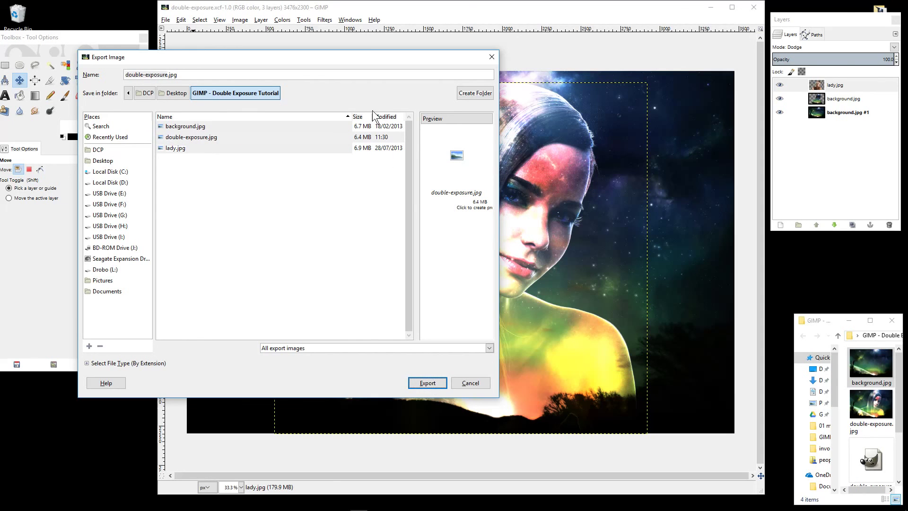
left_click_drag(339, 56, 373, 30)
left_click(463, 358)
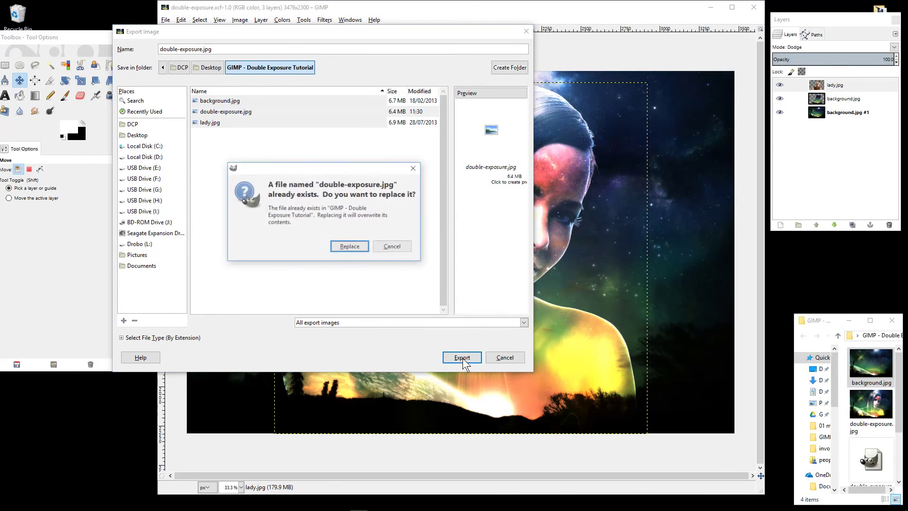
left_click(350, 248)
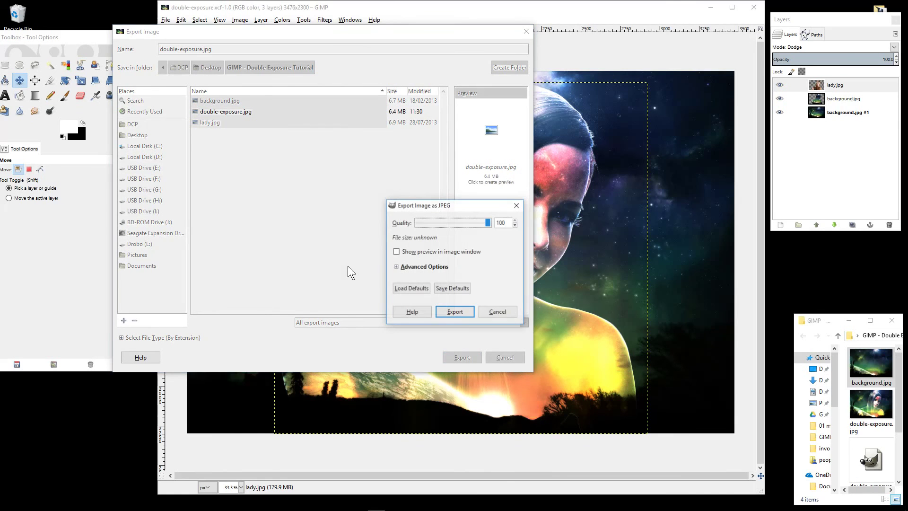
left_click(453, 312)
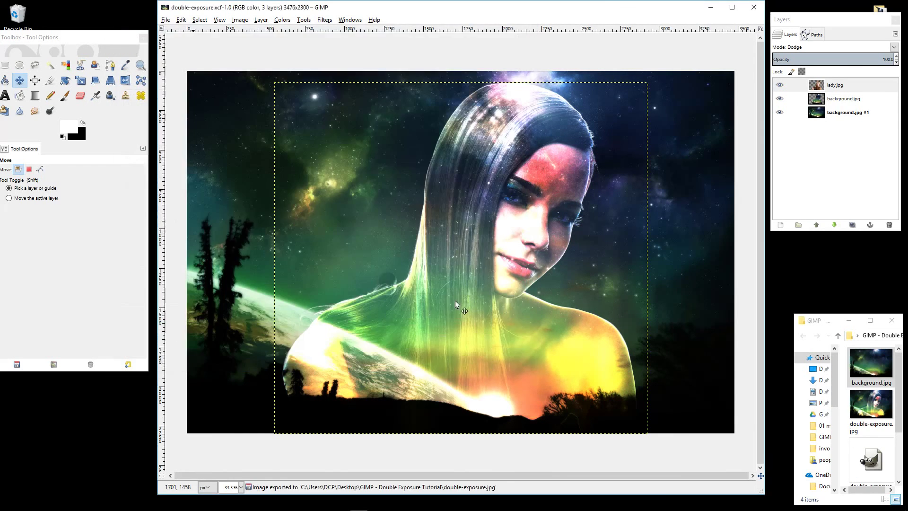
Open the exported double-exposure.jpg in Photos, check the finished picture, and close the viewer
double_click(878, 412)
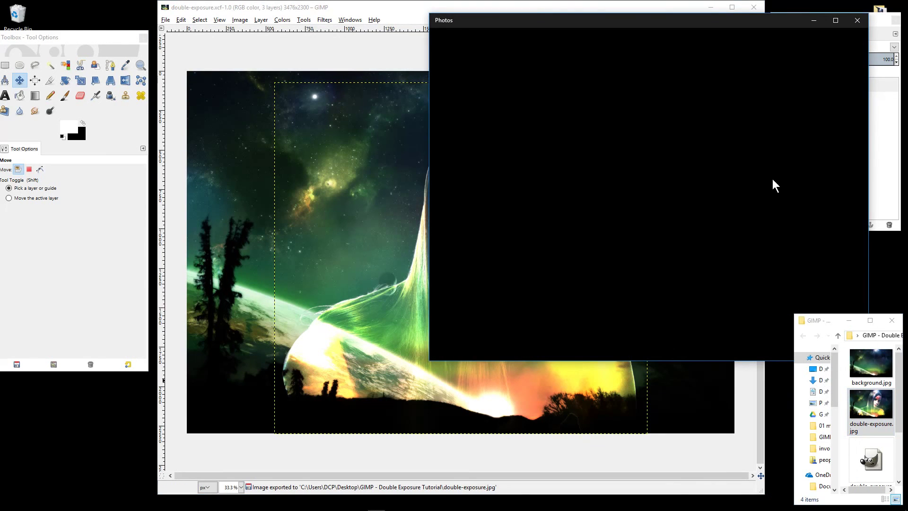
left_click_drag(724, 25, 508, 21)
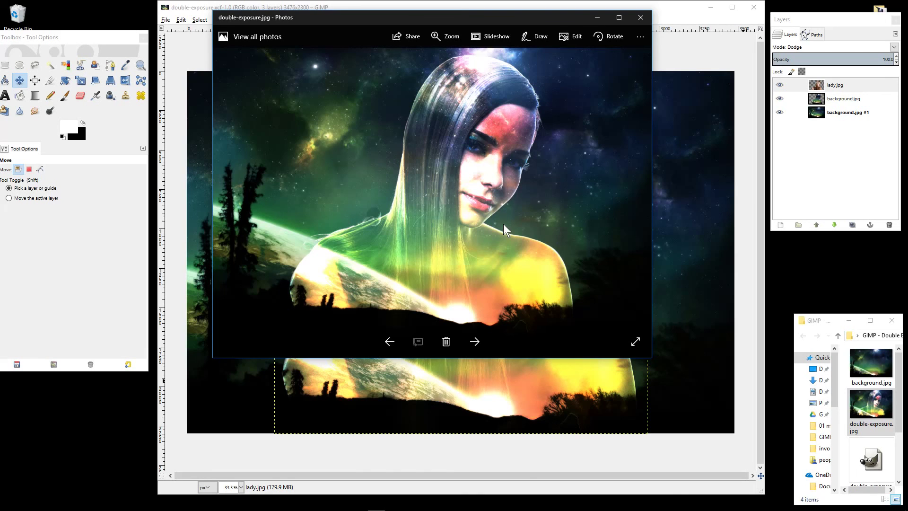
left_click(642, 18)
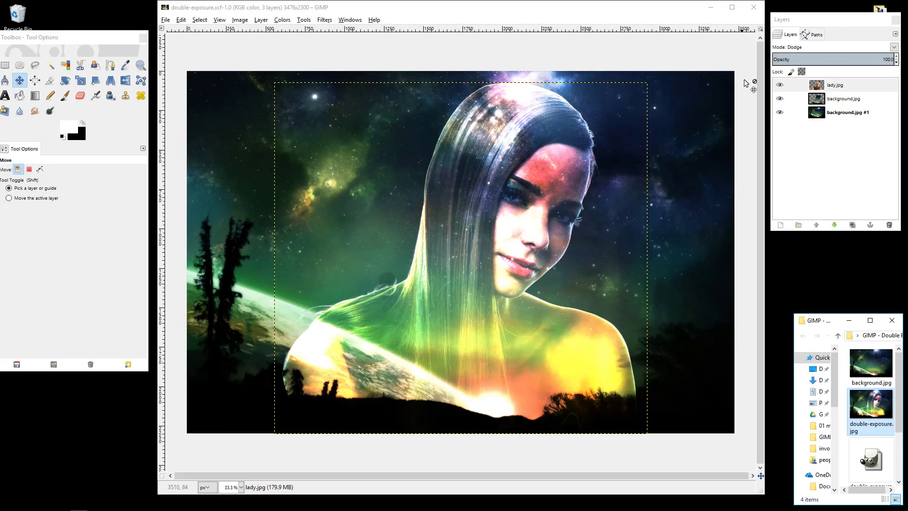
left_click(886, 60)
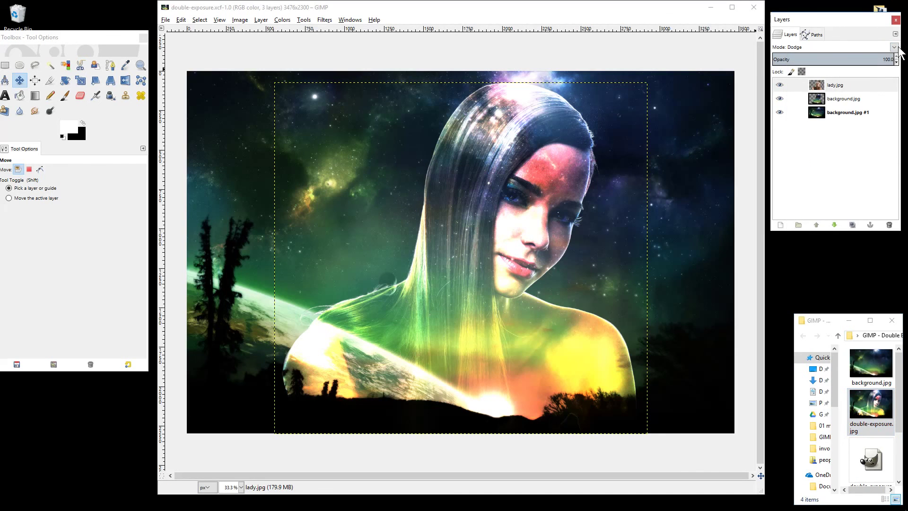
left_click(895, 47)
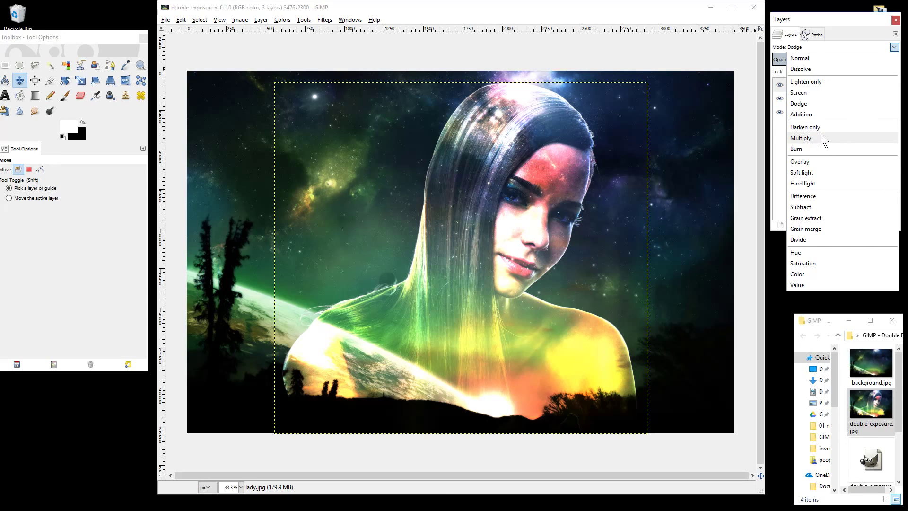
left_click(845, 20)
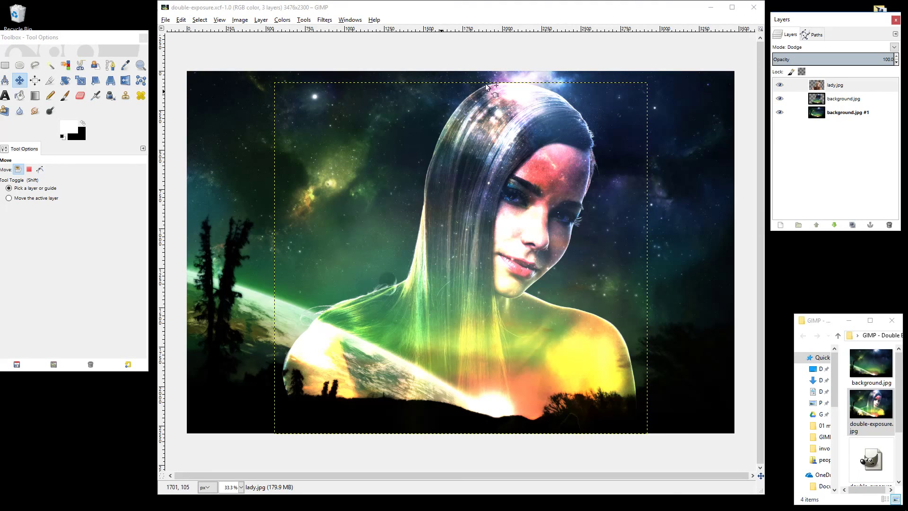
Select the background.jpg #1 layer and save the double-exposure.xcf project again
left_click(846, 112)
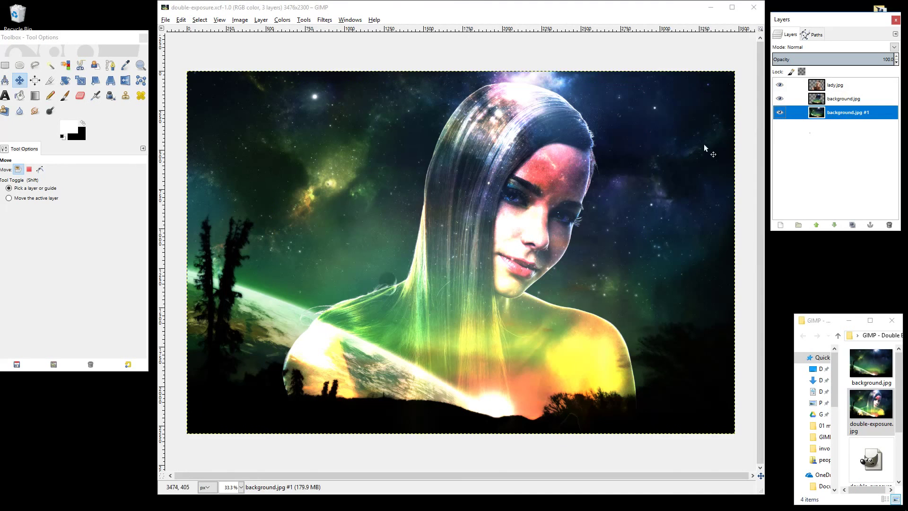
left_click(166, 20)
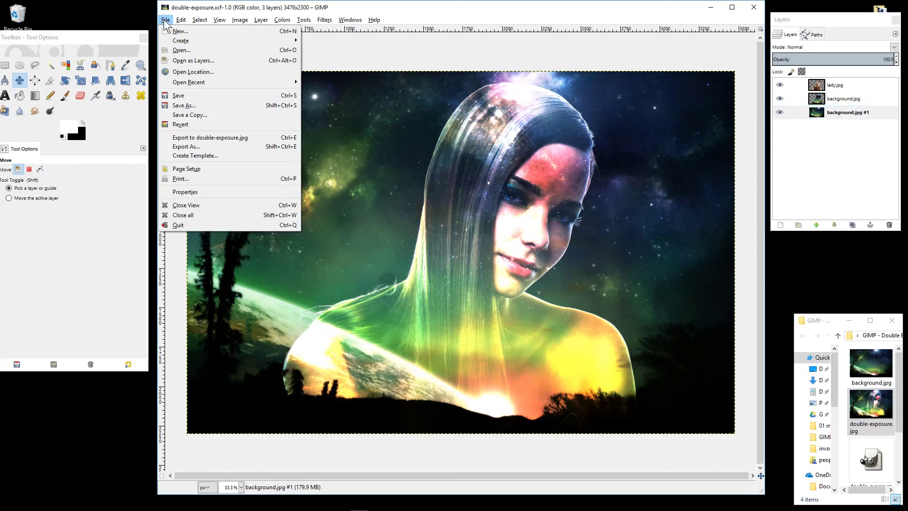
left_click(175, 96)
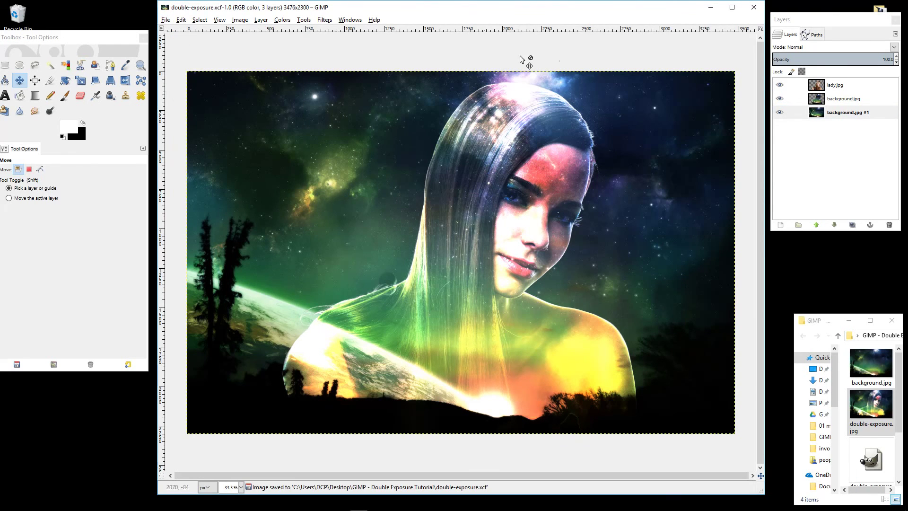
Close the double-exposure.xcf image, exit GIMP, and close the tutorial folder's file window
left_click(755, 7)
left_click(754, 8)
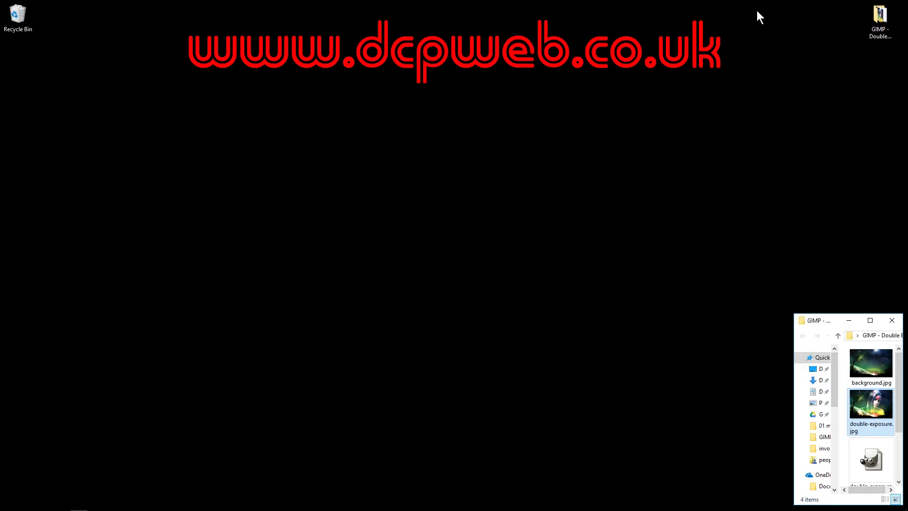
left_click(891, 322)
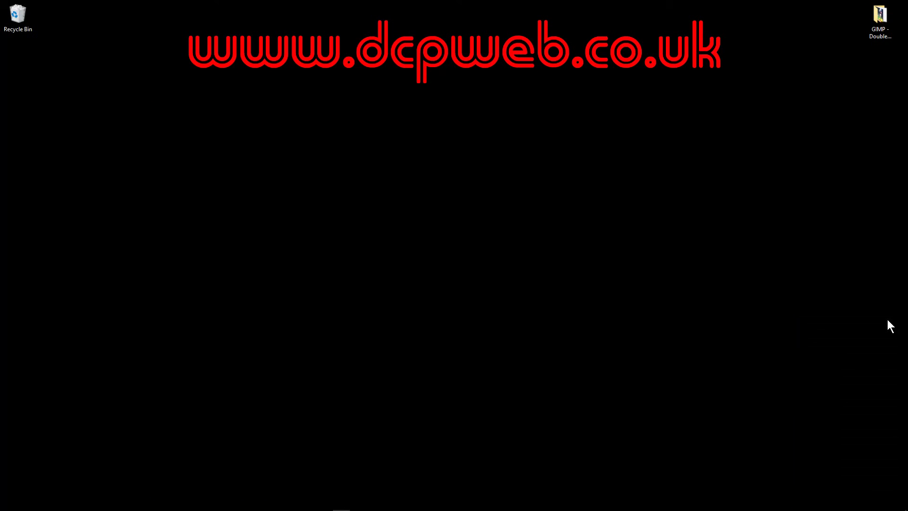